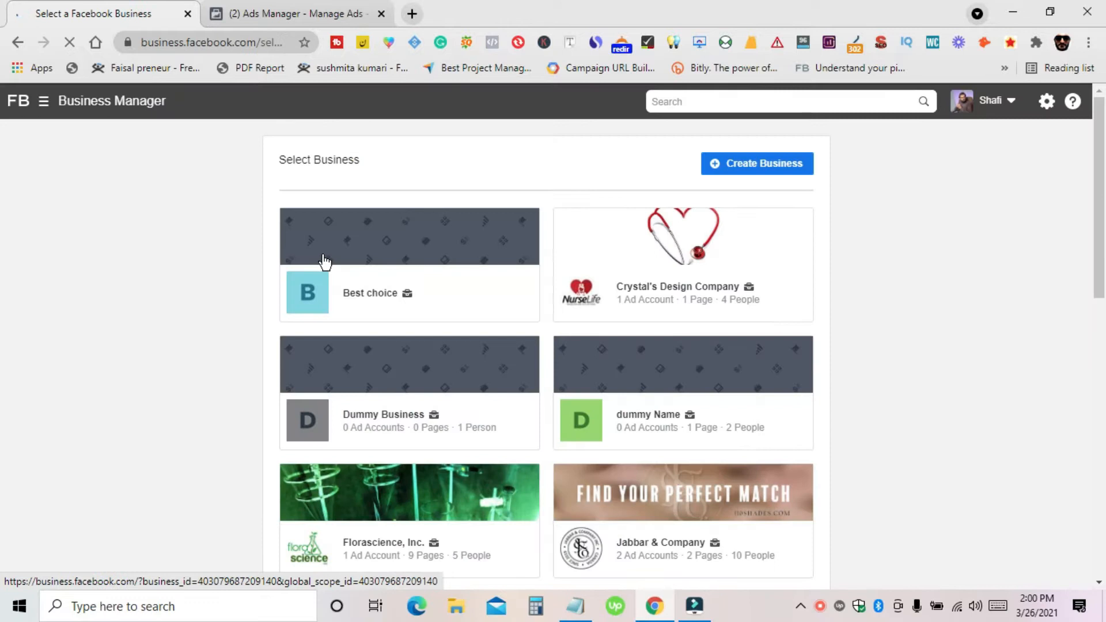
{"action": "scroll", "coordinate": [347, 319], "scroll_direction": "down", "scroll_amount": 8}
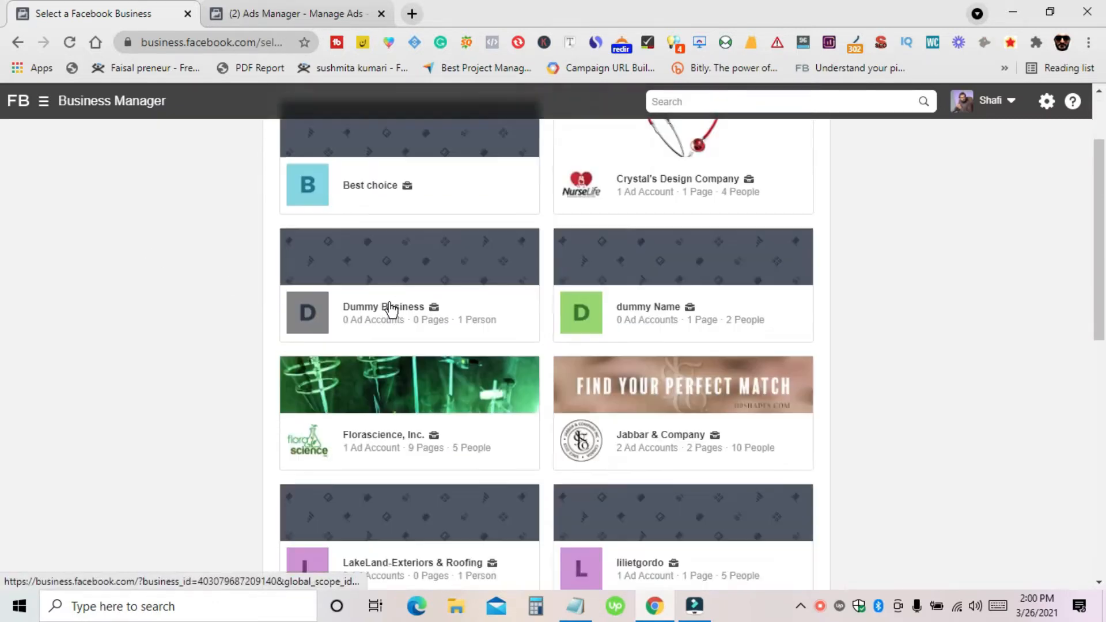
{"action": "scroll", "coordinate": [380, 395], "scroll_direction": "down", "scroll_amount": 3}
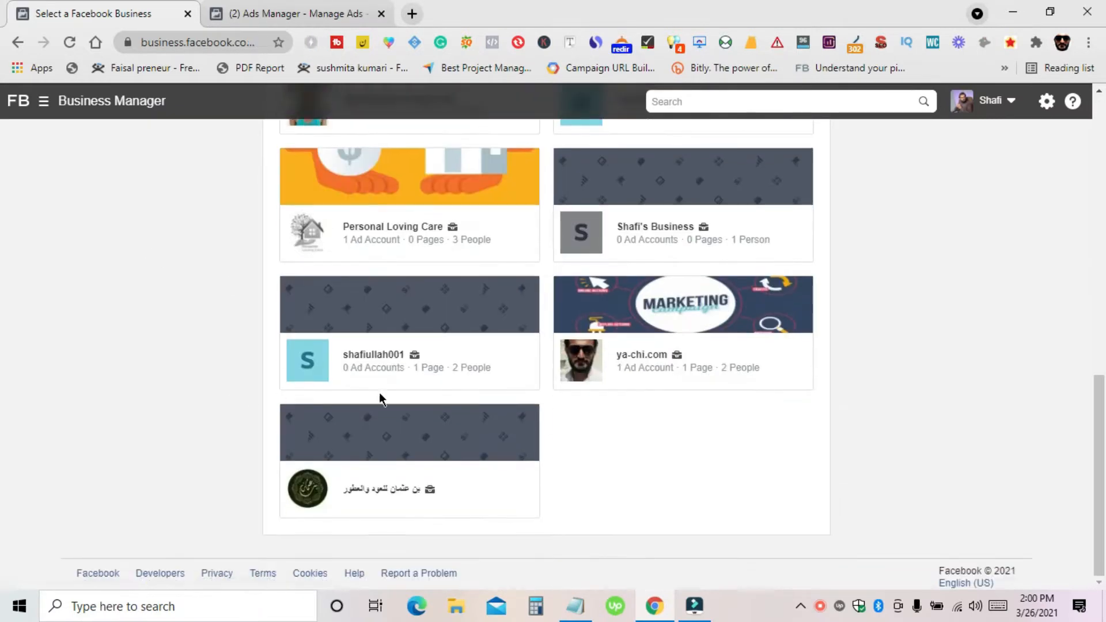
{"action": "scroll", "coordinate": [586, 366], "scroll_direction": "up", "scroll_amount": 7}
{"action": "scroll", "coordinate": [318, 318], "scroll_direction": "up", "scroll_amount": 5}
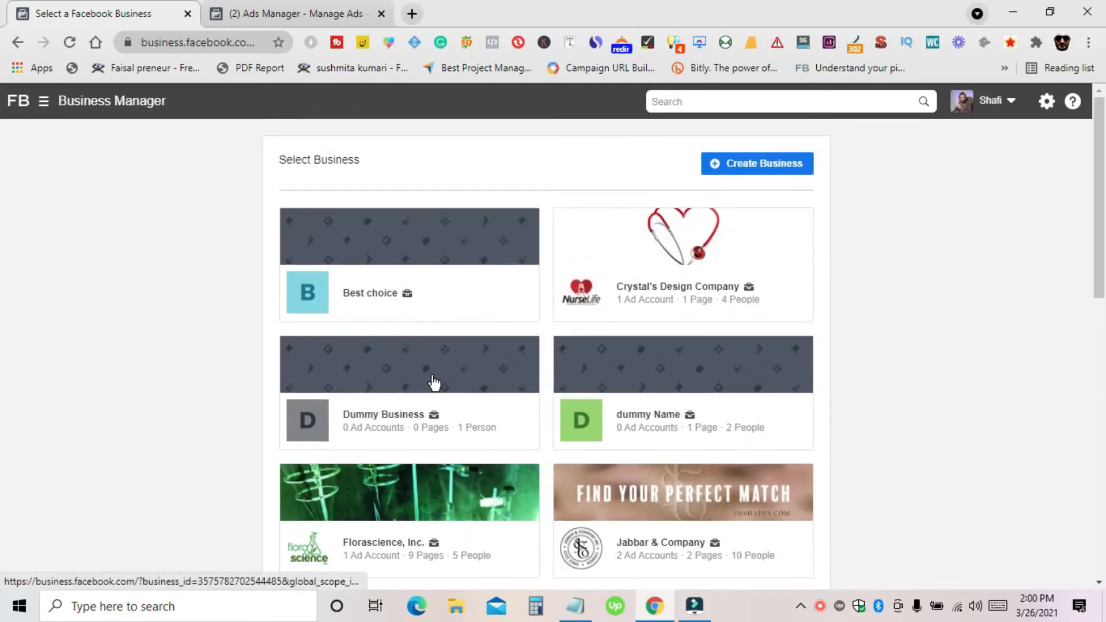
{"action": "scroll", "coordinate": [267, 353], "scroll_direction": "down", "scroll_amount": 4}
{"action": "scroll", "coordinate": [237, 365], "scroll_direction": "down", "scroll_amount": 3}
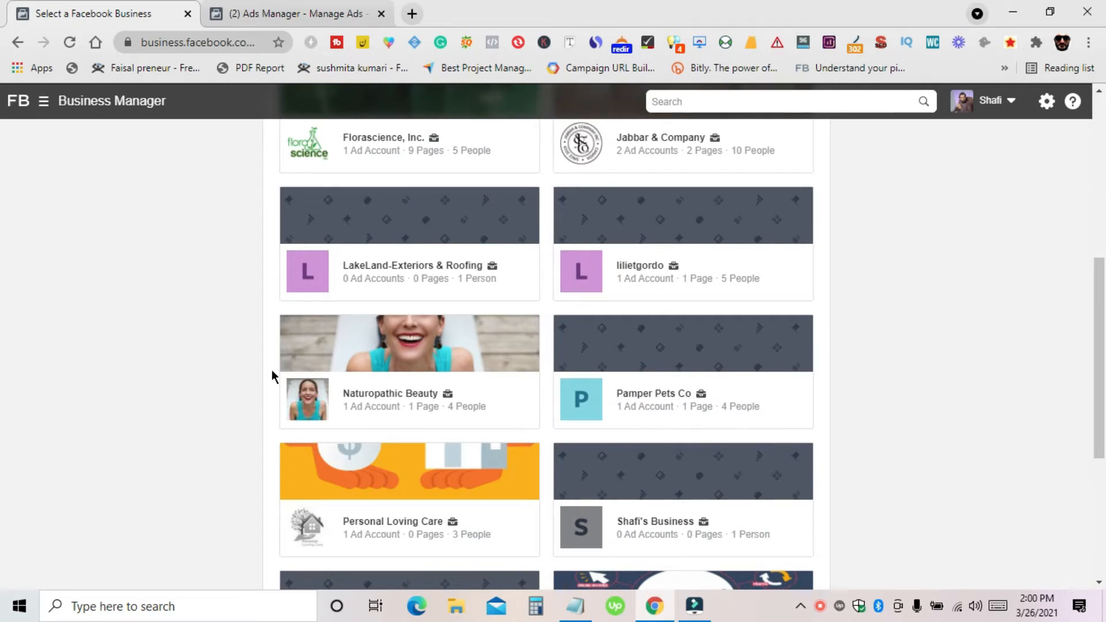
{"action": "scroll", "coordinate": [272, 372], "scroll_direction": "up", "scroll_amount": 7}
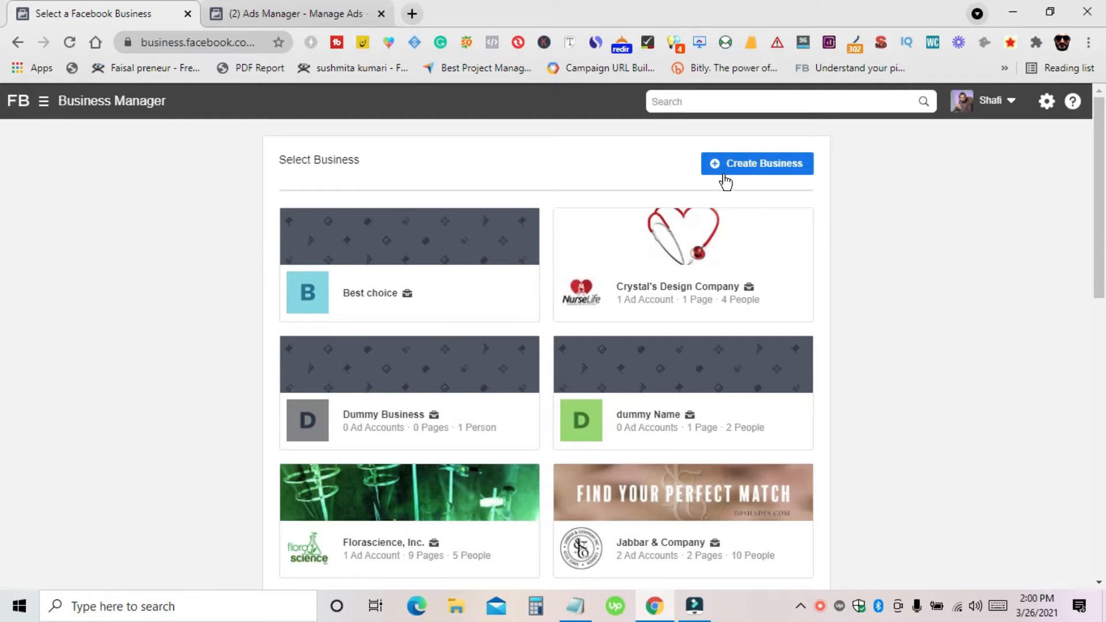
{"action": "left_click", "coordinate": [771, 172]}
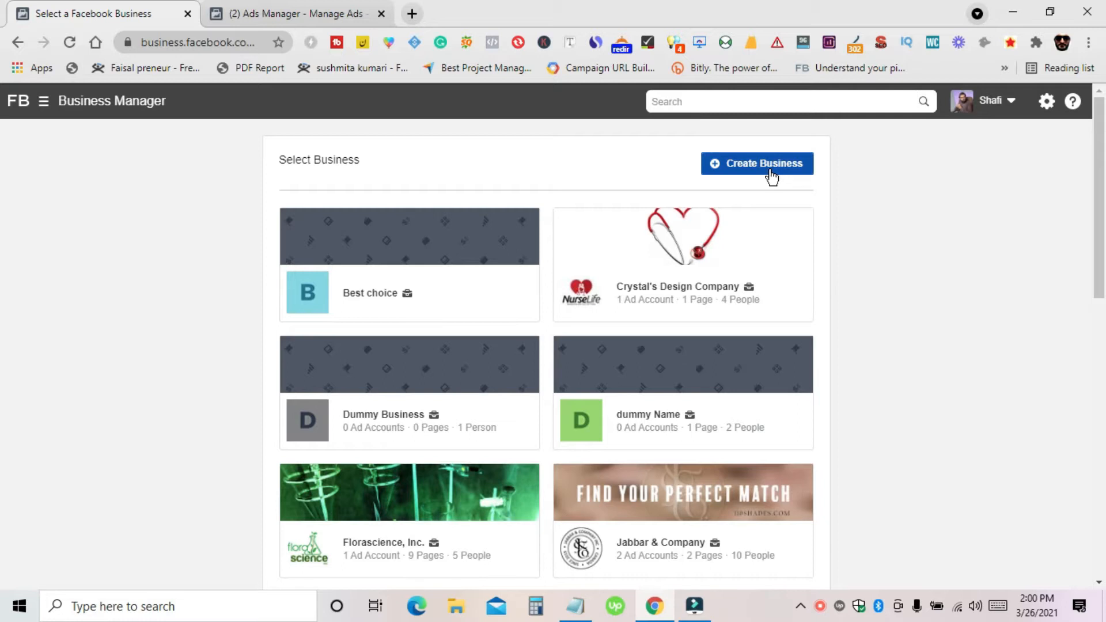
- Start a new business account and enter the business name, accepting the suggested spelling correction
{"action": "left_click", "coordinate": [771, 172]}
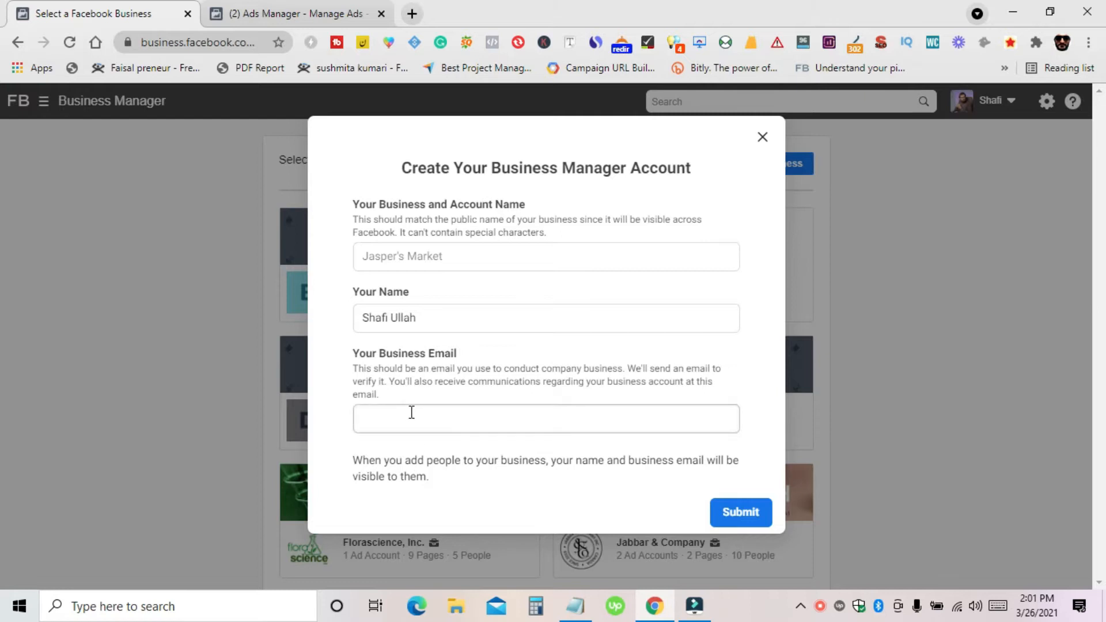
{"action": "left_click", "coordinate": [451, 260]}
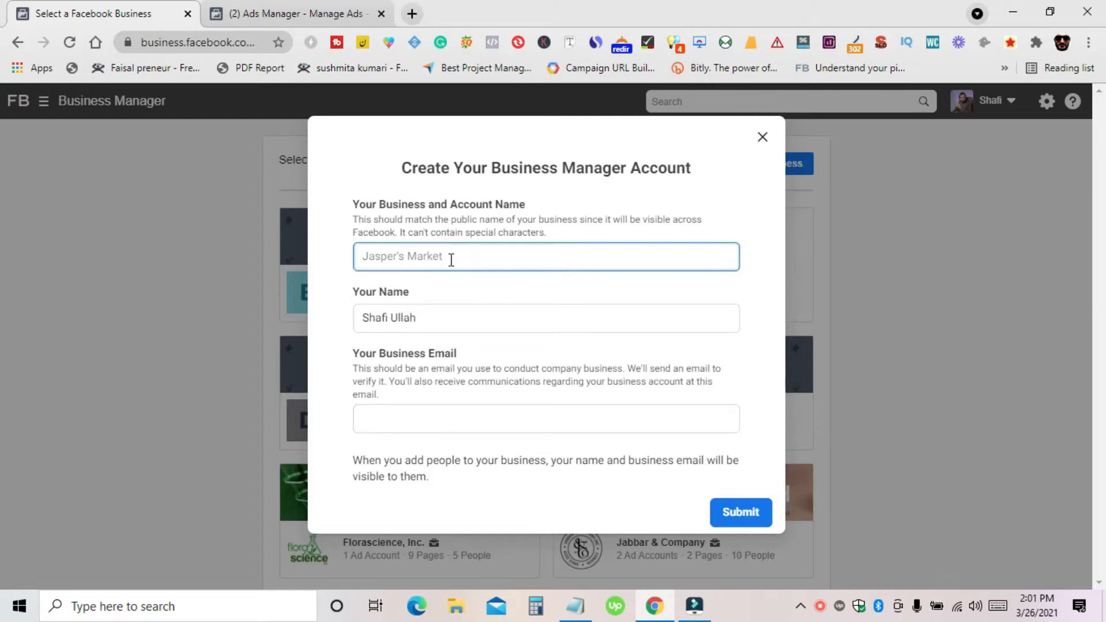
{"action": "type", "text": "Shafi Uallha kaka"}
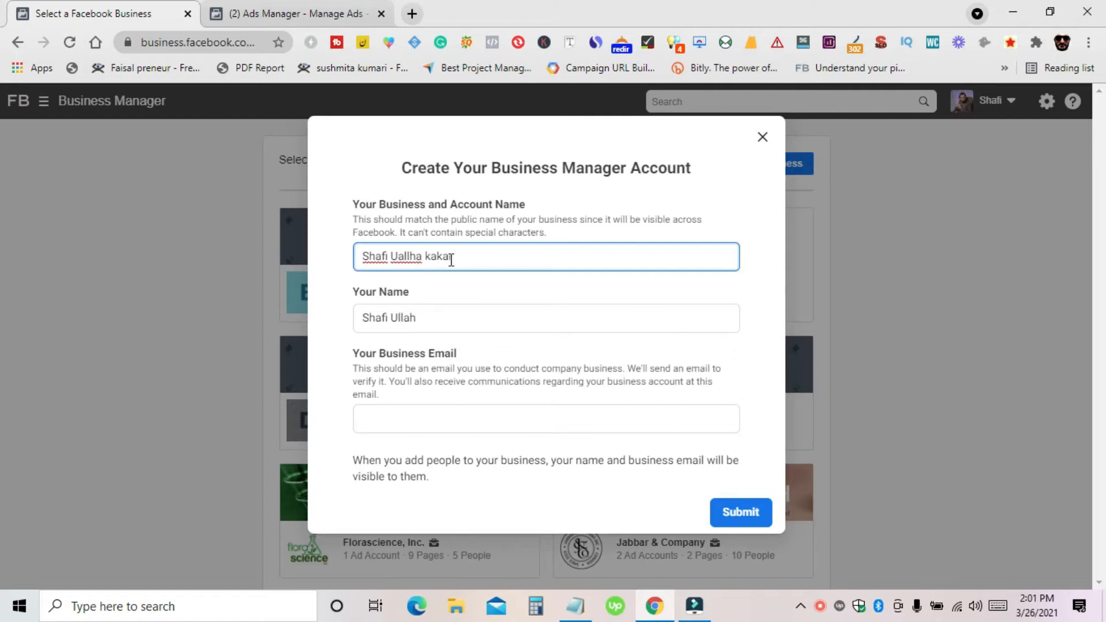
{"action": "right_click", "coordinate": [405, 257]}
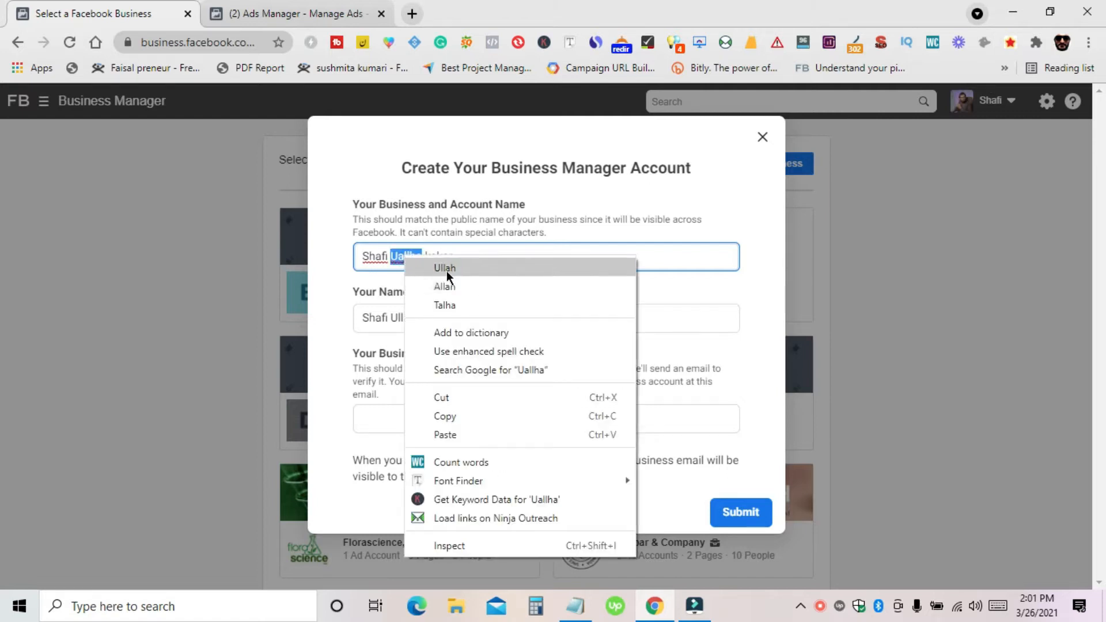
{"action": "left_click", "coordinate": [447, 269]}
- Fill in the business email from the saved autofill suggestion and submit the new business
{"action": "left_click", "coordinate": [415, 315]}
{"action": "left_click", "coordinate": [419, 427]}
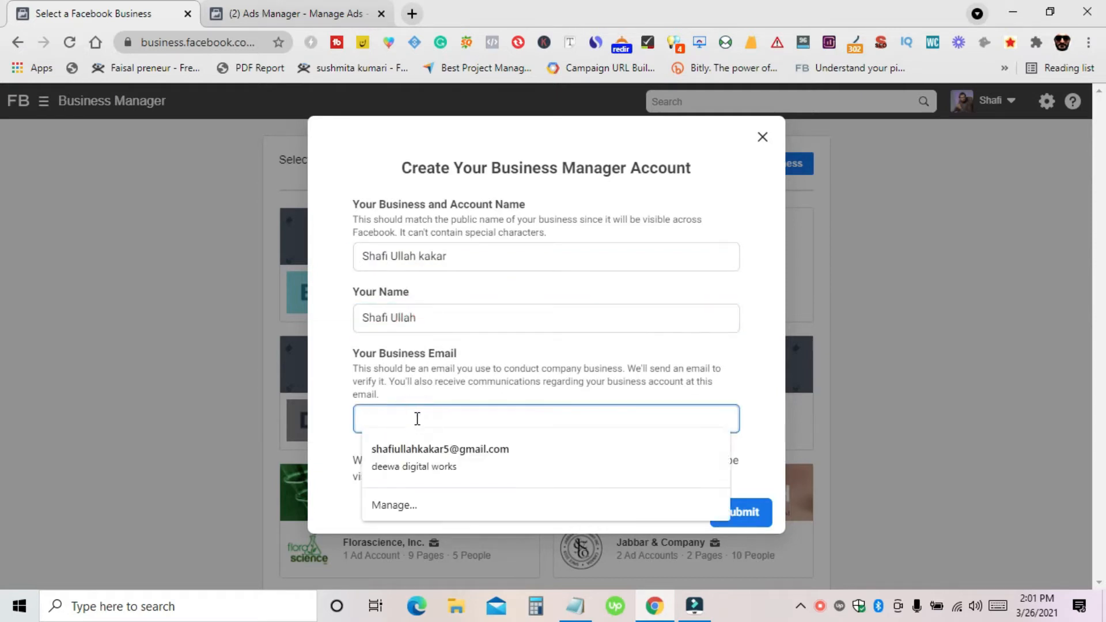
{"action": "left_click", "coordinate": [420, 450]}
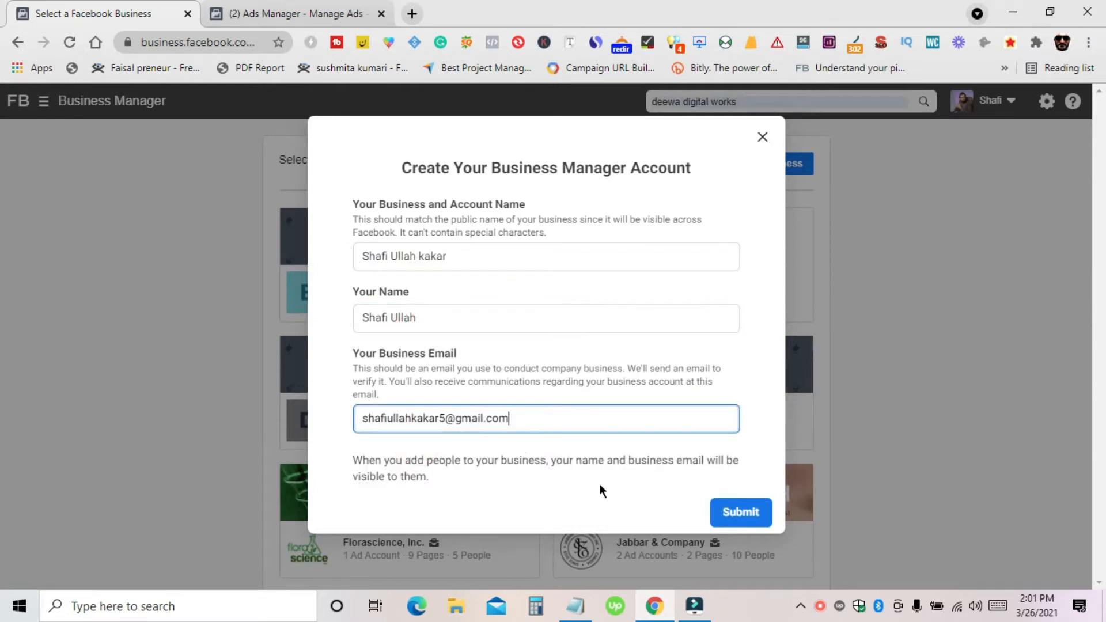
{"action": "left_click", "coordinate": [752, 518]}
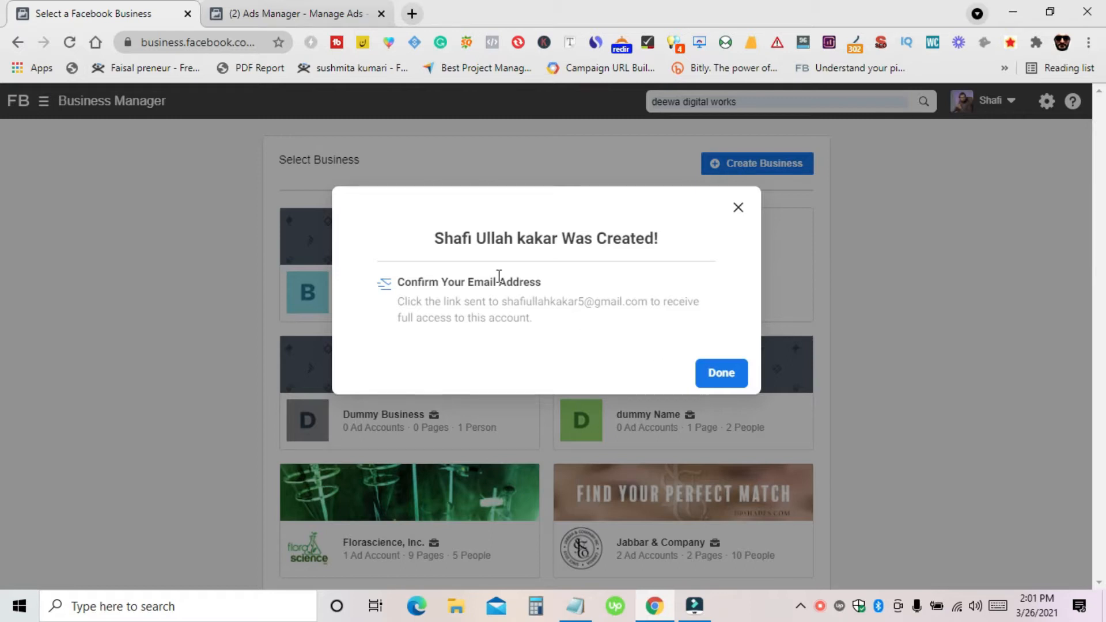
- Dismiss the confirmation with Done and look over the new business's Home page and its email-verification notice
{"action": "left_click", "coordinate": [729, 379]}
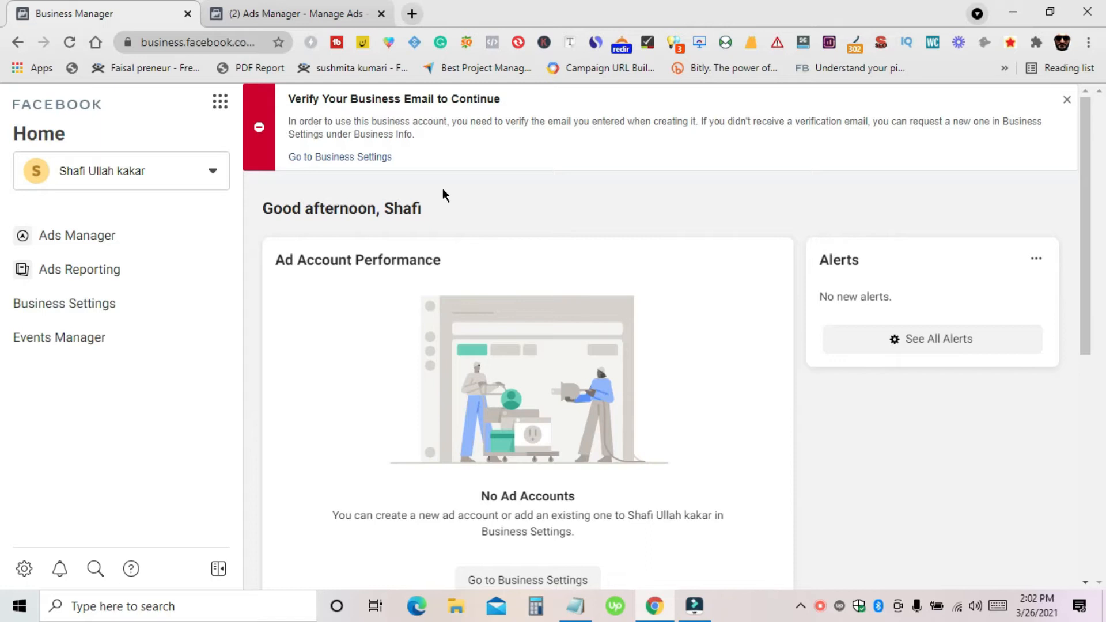
{"action": "scroll", "coordinate": [541, 350], "scroll_direction": "down", "scroll_amount": 3}
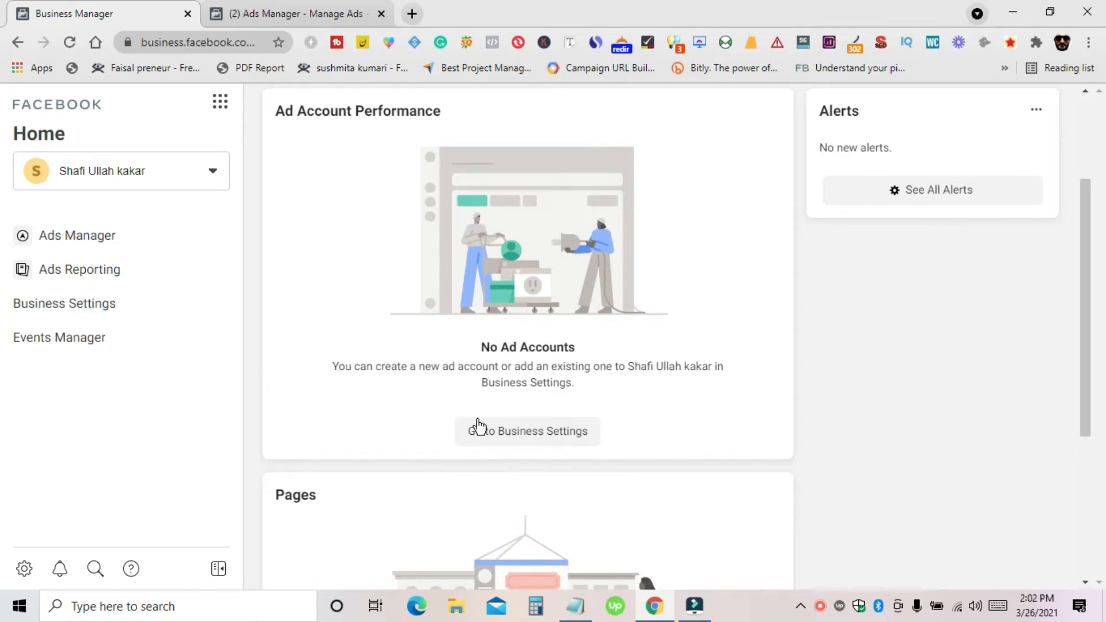
{"action": "scroll", "coordinate": [634, 434], "scroll_direction": "up", "scroll_amount": 3}
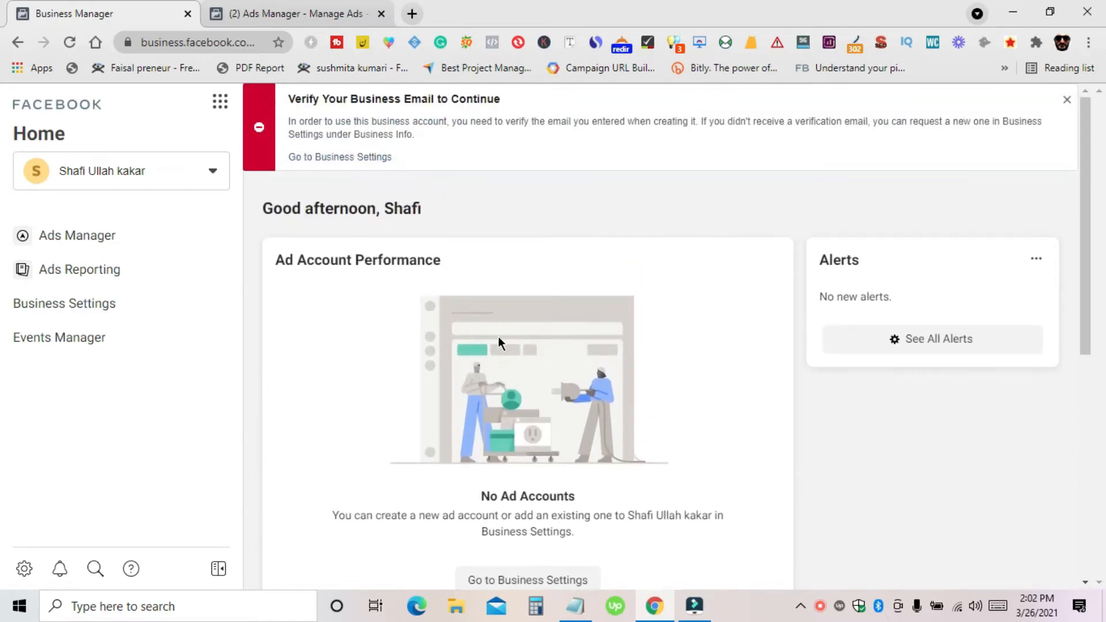
{"action": "scroll", "coordinate": [508, 284], "scroll_direction": "down", "scroll_amount": 4}
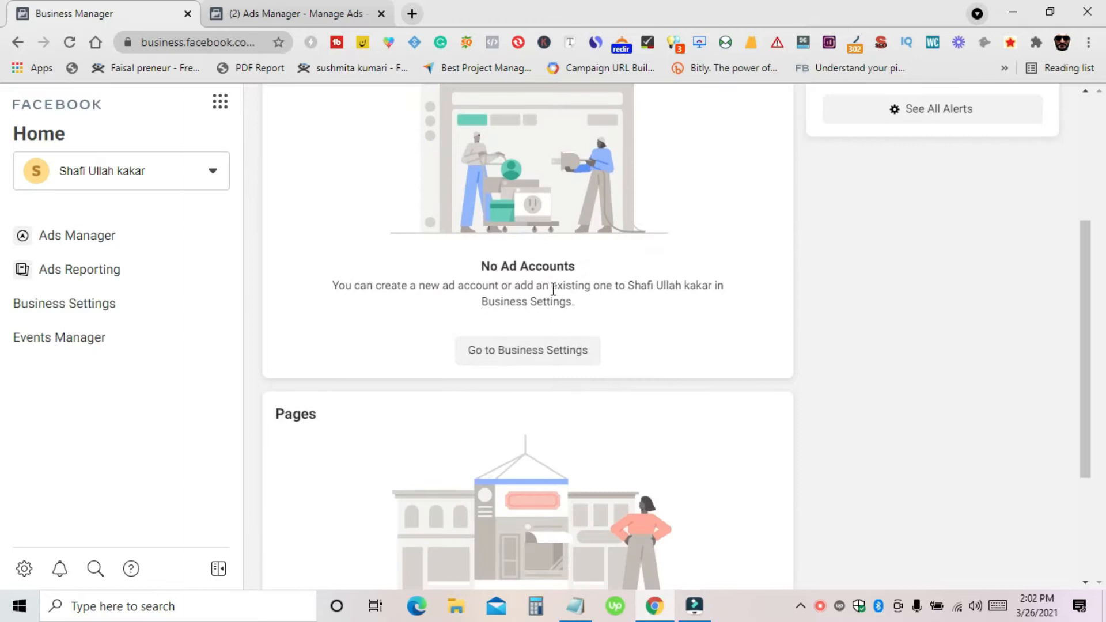
{"action": "scroll", "coordinate": [541, 288], "scroll_direction": "down", "scroll_amount": 3}
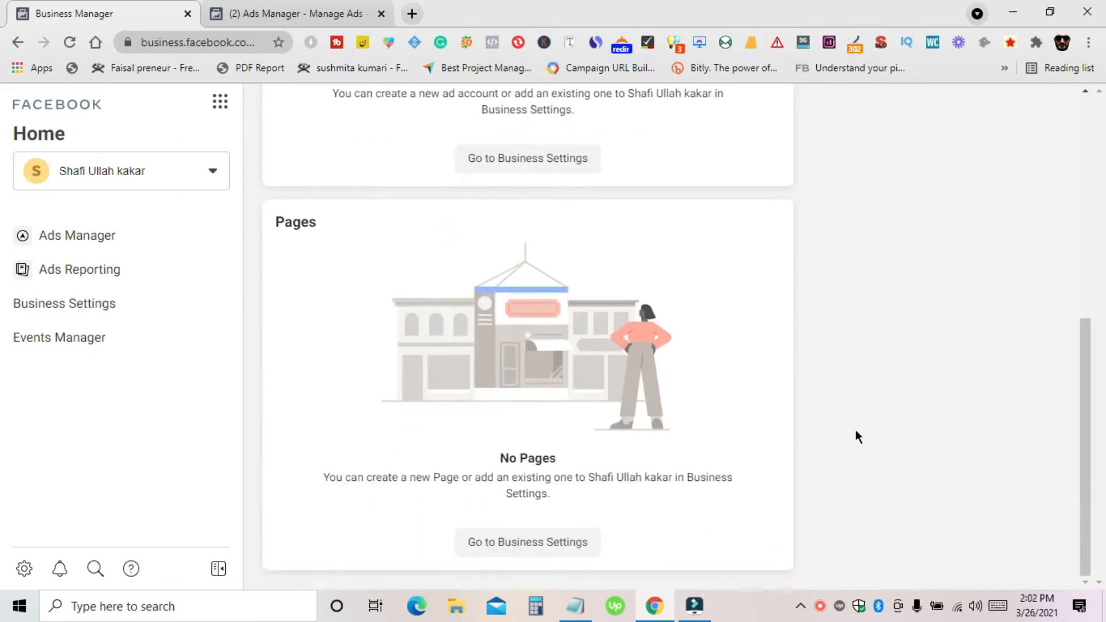
{"action": "scroll", "coordinate": [855, 431], "scroll_direction": "up", "scroll_amount": 5}
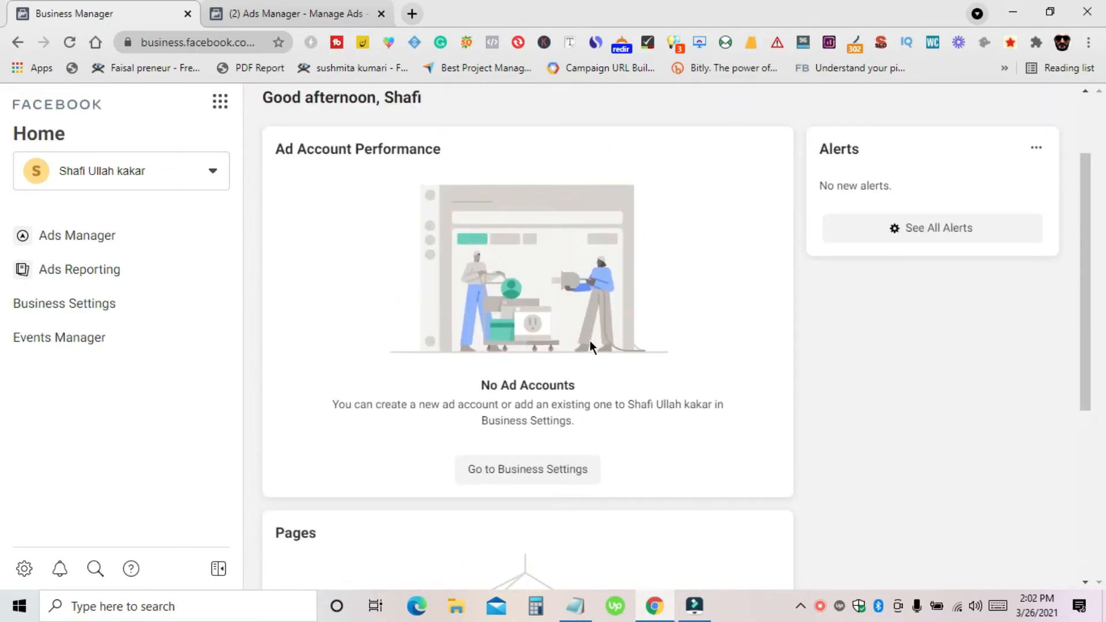
{"action": "scroll", "coordinate": [586, 340], "scroll_direction": "up", "scroll_amount": 2}
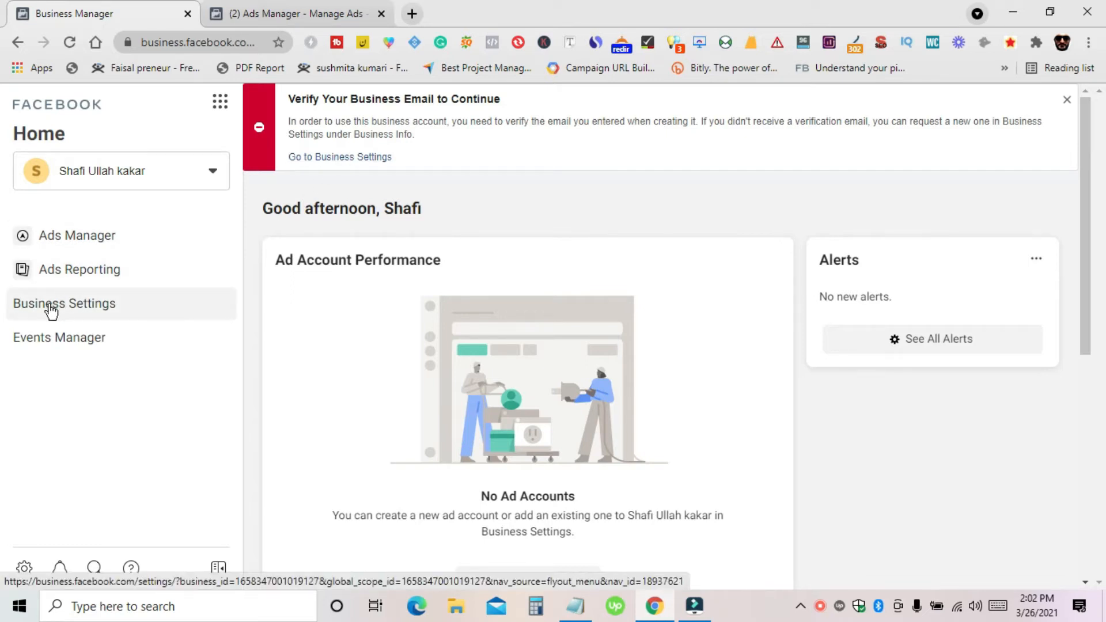
- Open Business Settings from the banner and review Business Info, leaving the Two-Factor setting unchanged
{"action": "left_click", "coordinate": [363, 157]}
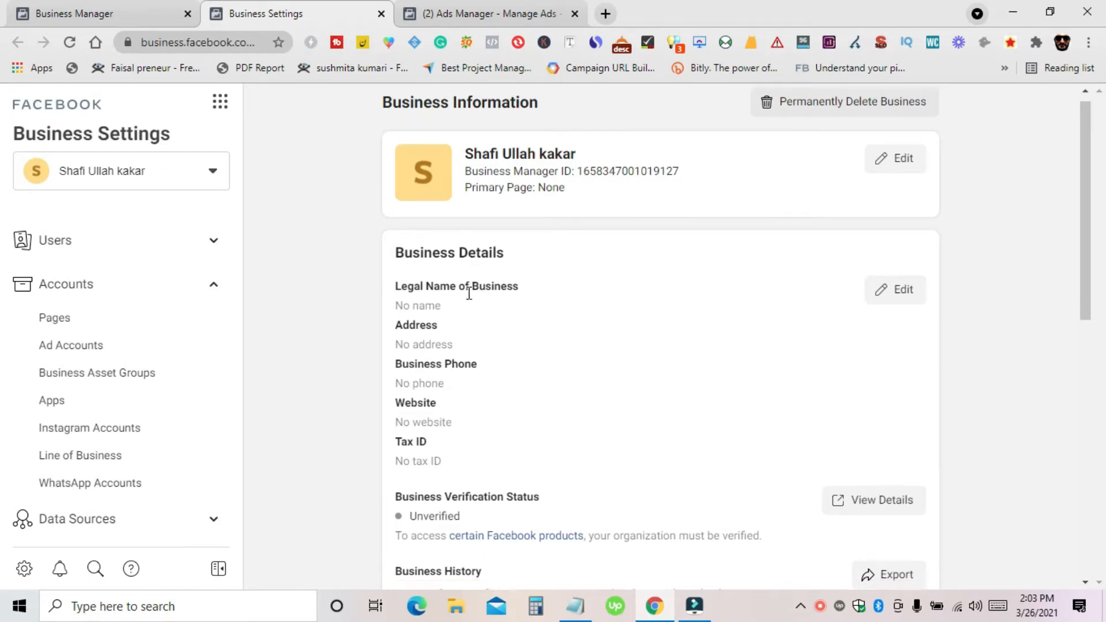
{"action": "scroll", "coordinate": [473, 294], "scroll_direction": "down", "scroll_amount": 3}
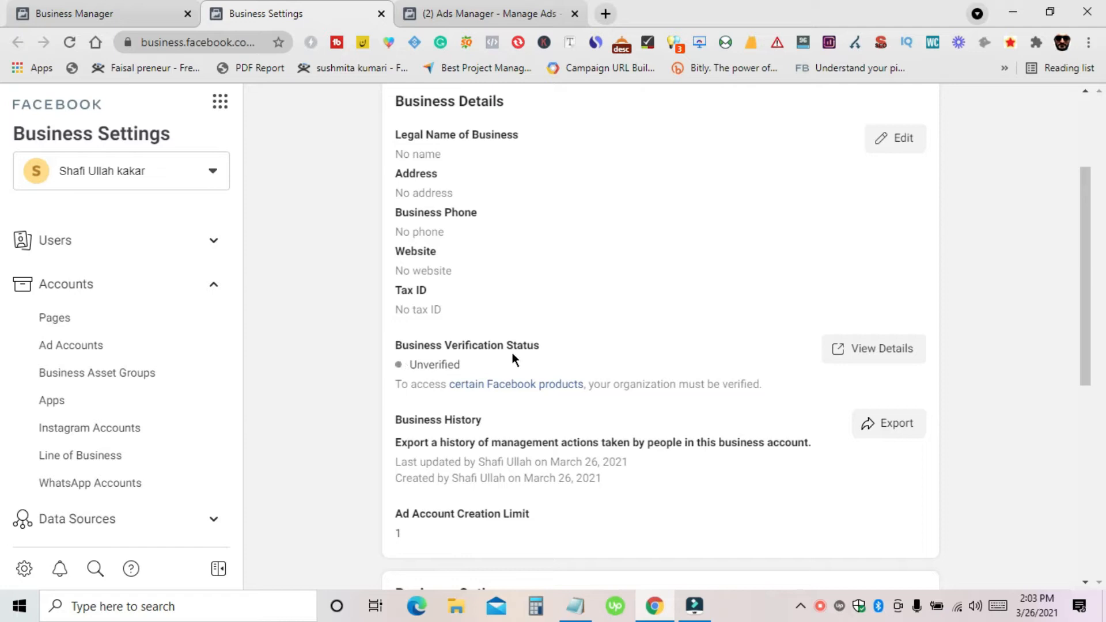
{"action": "scroll", "coordinate": [531, 374], "scroll_direction": "down", "scroll_amount": 1}
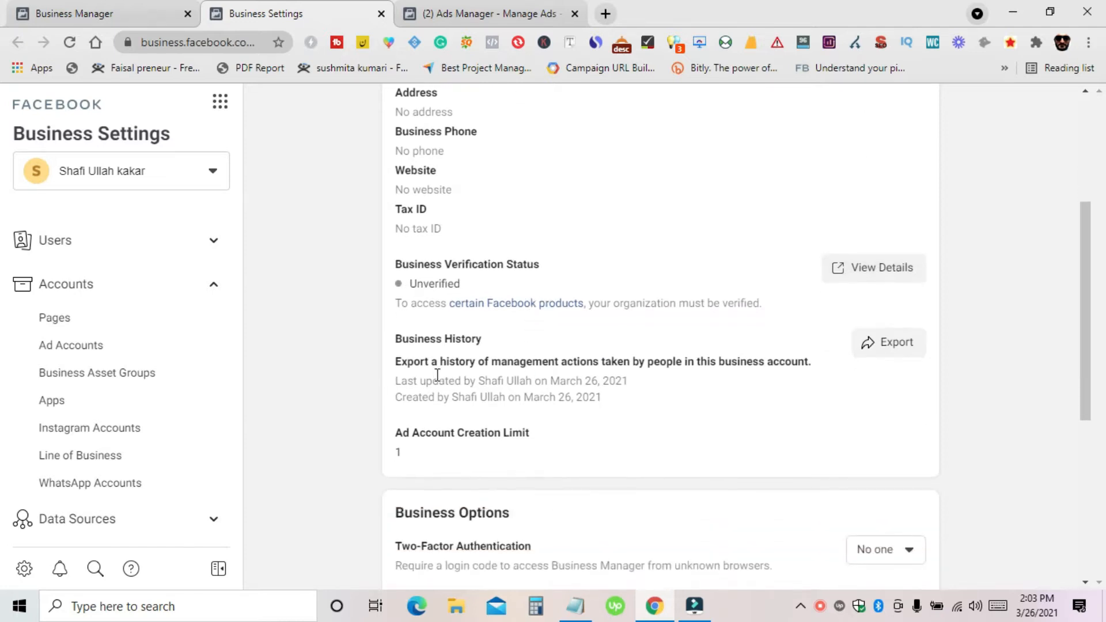
{"action": "scroll", "coordinate": [508, 374], "scroll_direction": "down", "scroll_amount": 1}
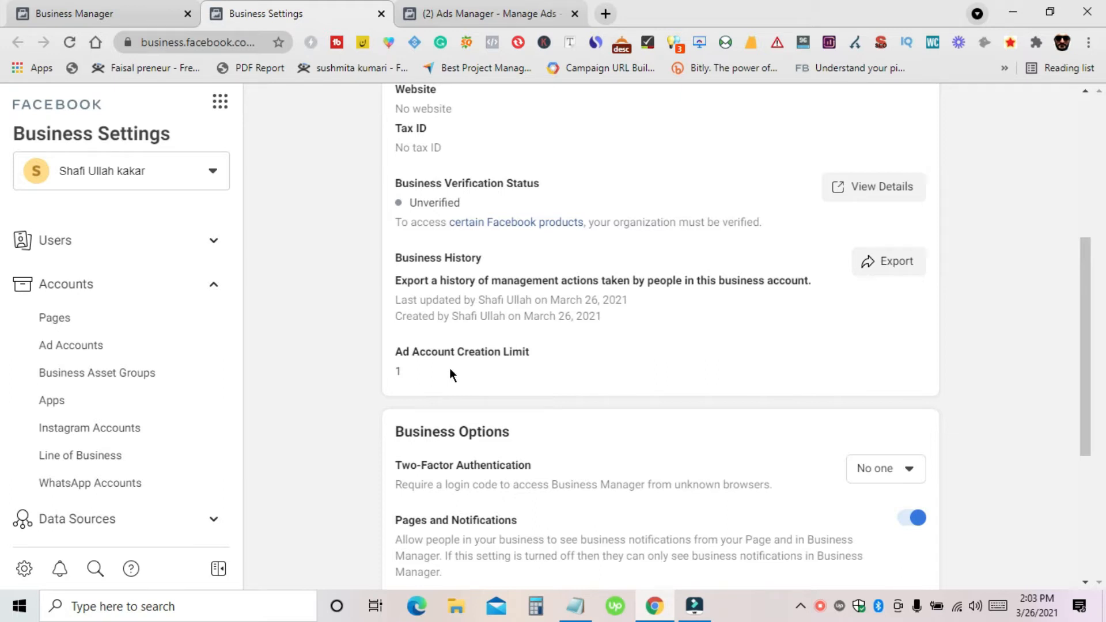
{"action": "scroll", "coordinate": [450, 370], "scroll_direction": "down", "scroll_amount": 2}
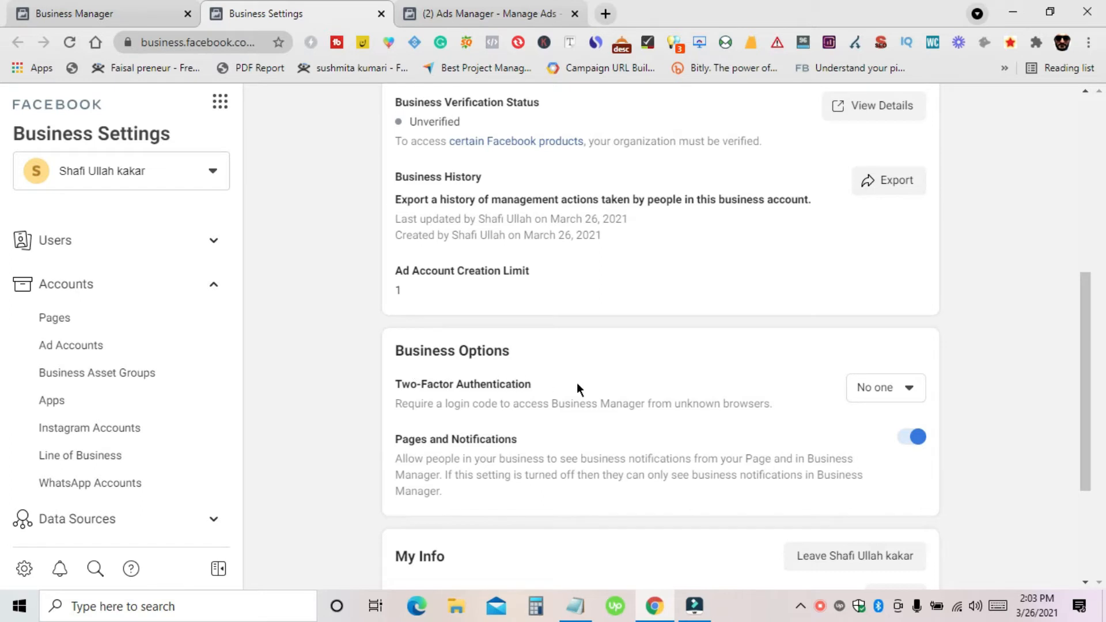
{"action": "left_click", "coordinate": [876, 389]}
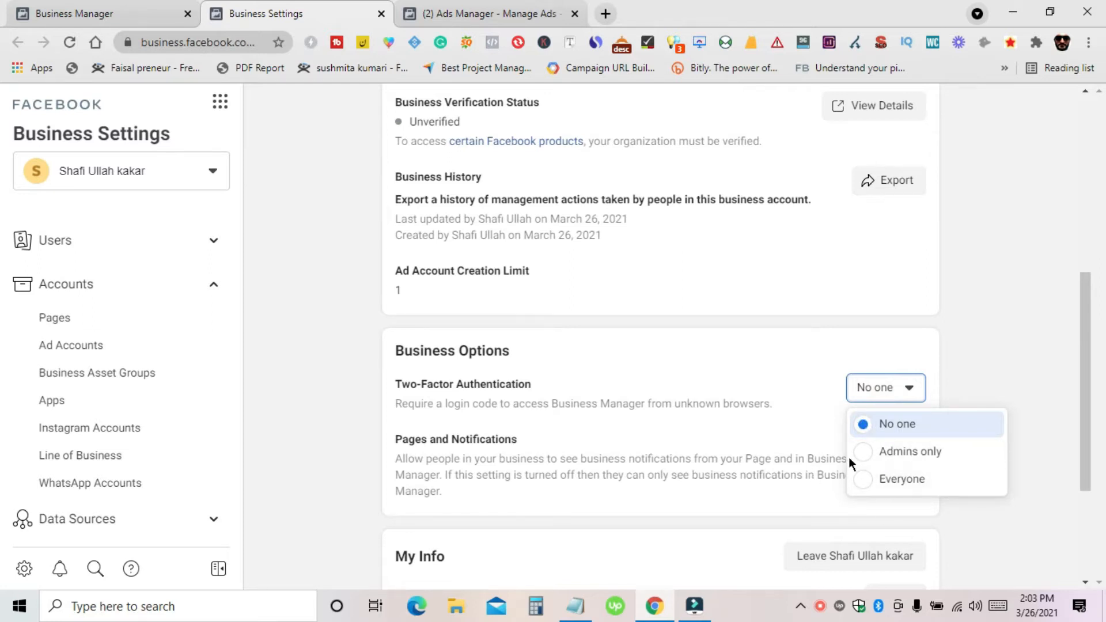
{"action": "left_click", "coordinate": [700, 372]}
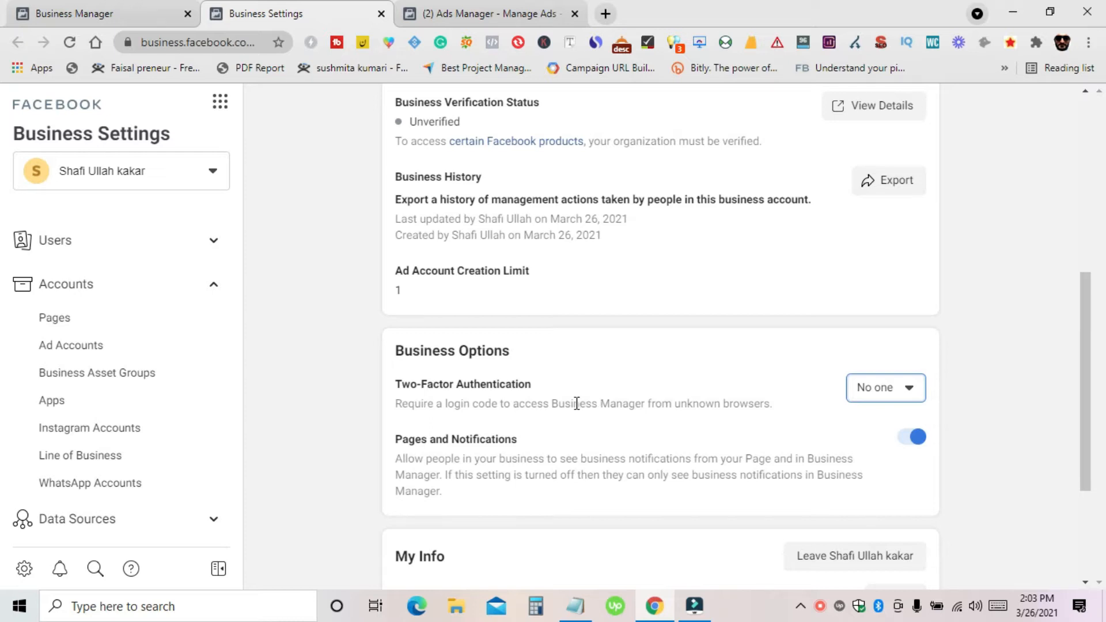
{"action": "scroll", "coordinate": [547, 406], "scroll_direction": "down", "scroll_amount": 3}
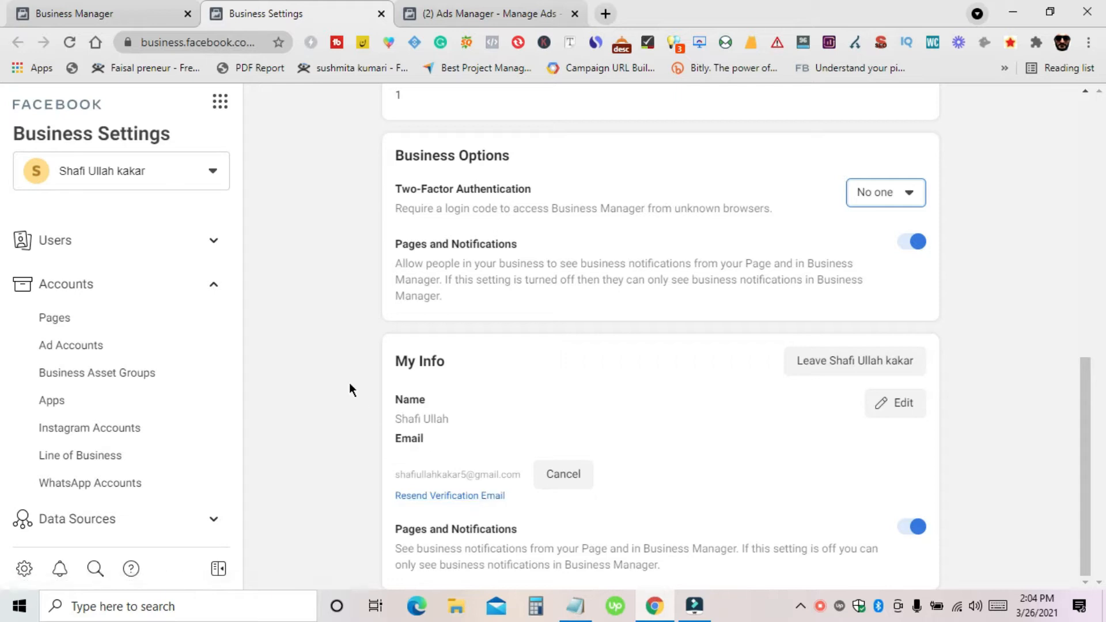
- Resend the verification email and confirm the address through Gmail's Confirm Now link
{"action": "left_click", "coordinate": [459, 496]}
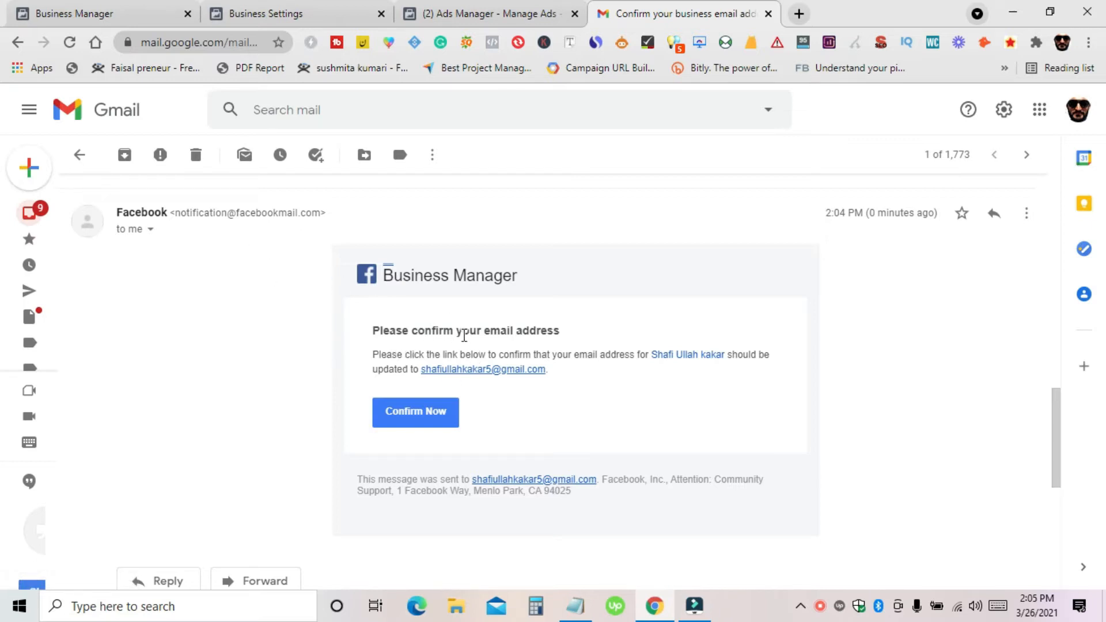
{"action": "left_click", "coordinate": [409, 424]}
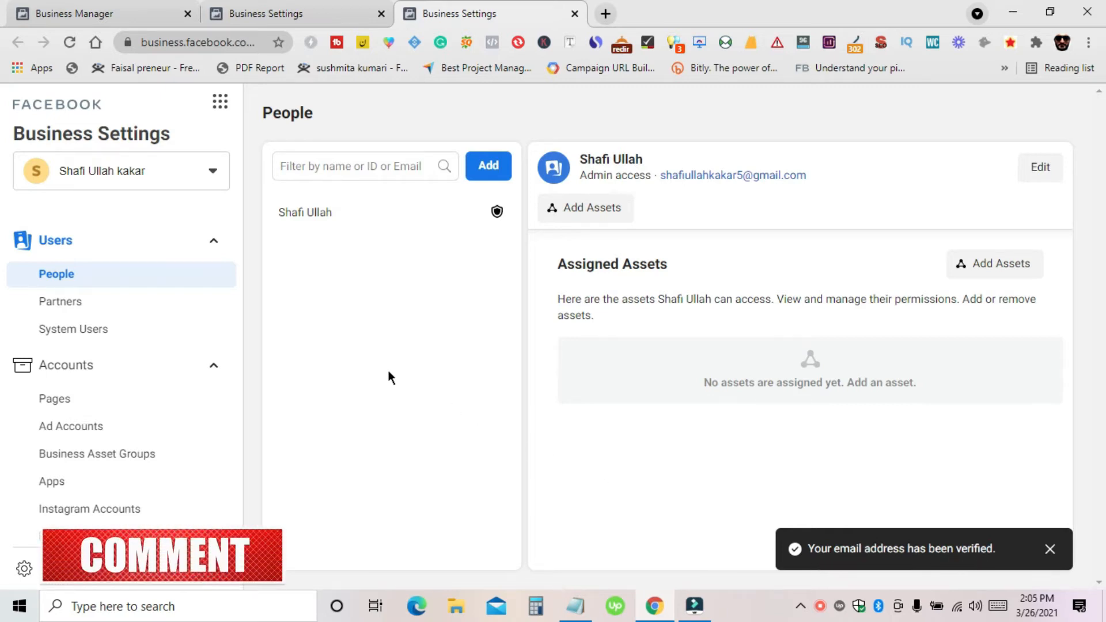
{"action": "scroll", "coordinate": [103, 397], "scroll_direction": "down", "scroll_amount": 3}
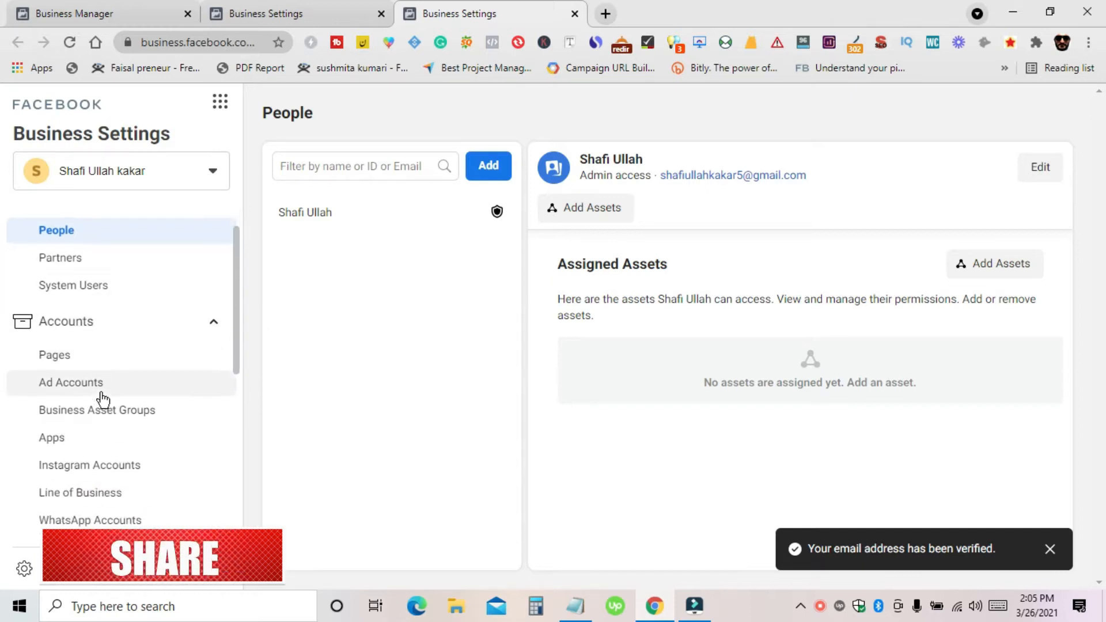
{"action": "scroll", "coordinate": [105, 414], "scroll_direction": "down", "scroll_amount": 5}
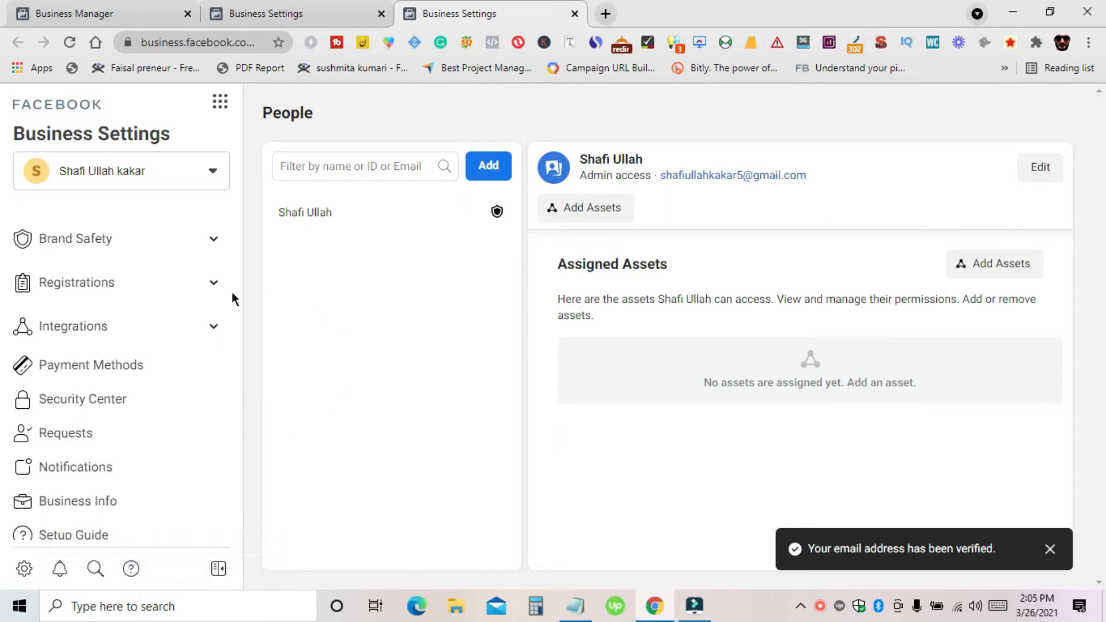
{"action": "scroll", "coordinate": [126, 349], "scroll_direction": "up", "scroll_amount": 4}
{"action": "scroll", "coordinate": [127, 349], "scroll_direction": "up", "scroll_amount": 3}
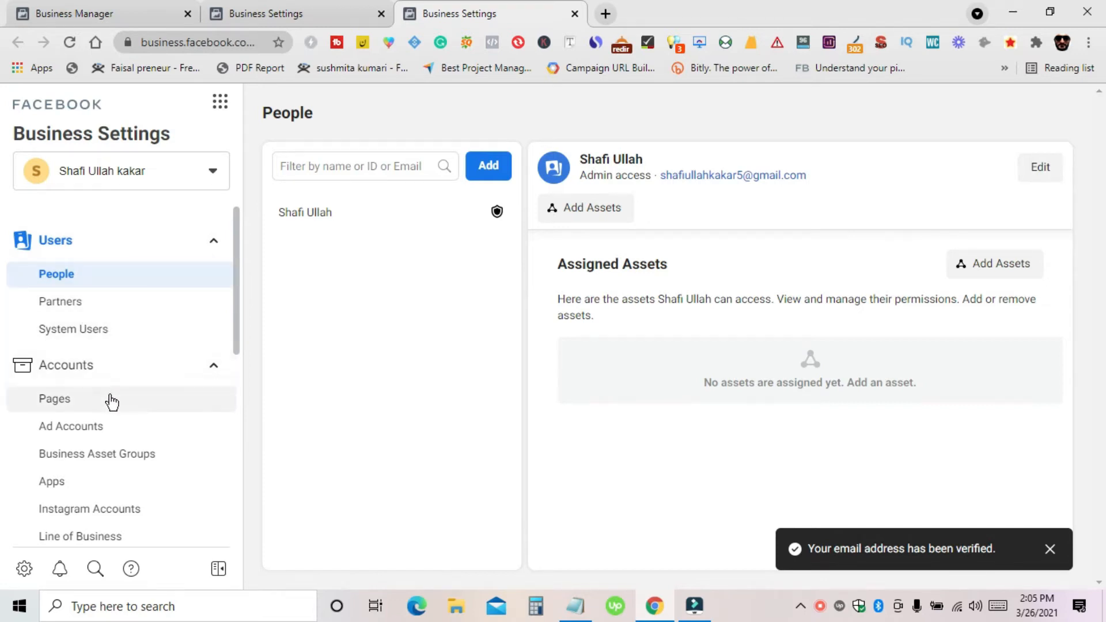
{"action": "scroll", "coordinate": [107, 400], "scroll_direction": "down", "scroll_amount": 2}
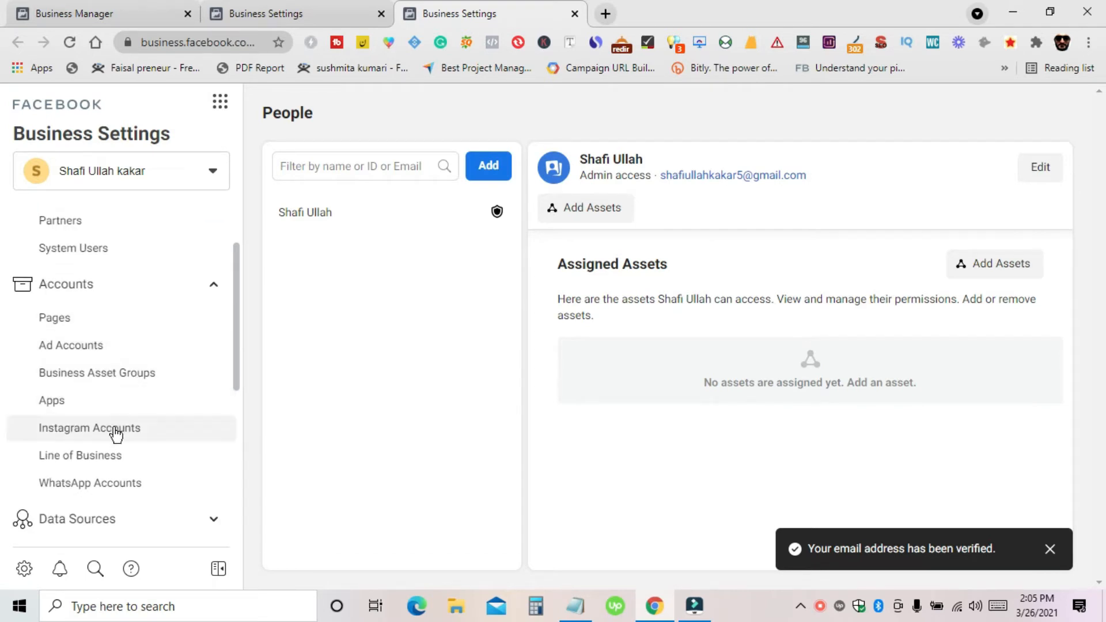
{"action": "scroll", "coordinate": [133, 449], "scroll_direction": "down", "scroll_amount": 4}
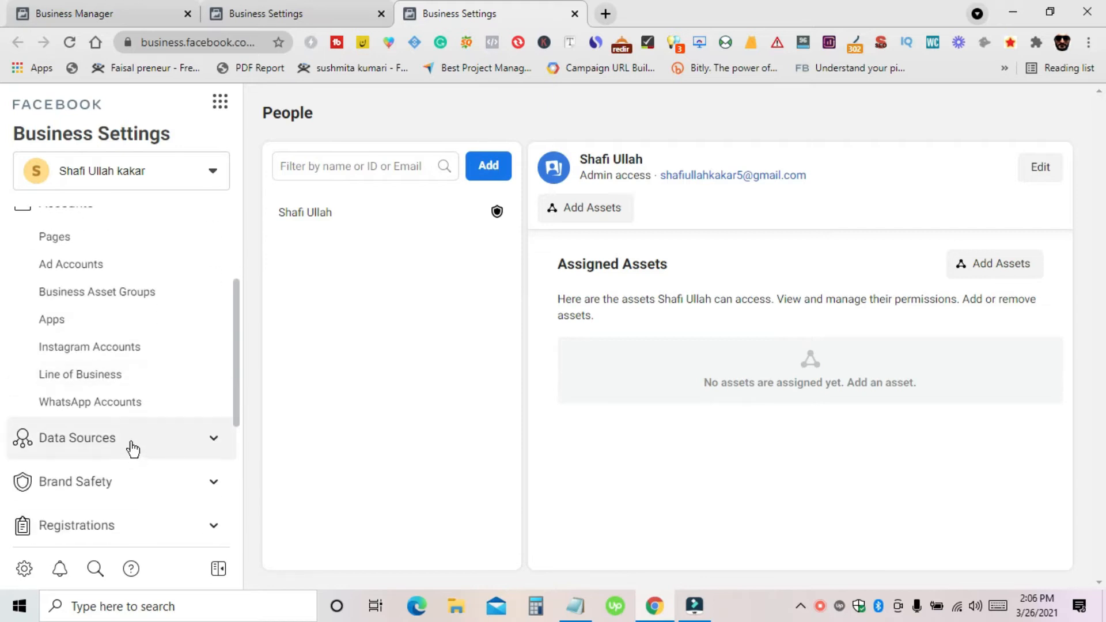
{"action": "left_click", "coordinate": [123, 363]}
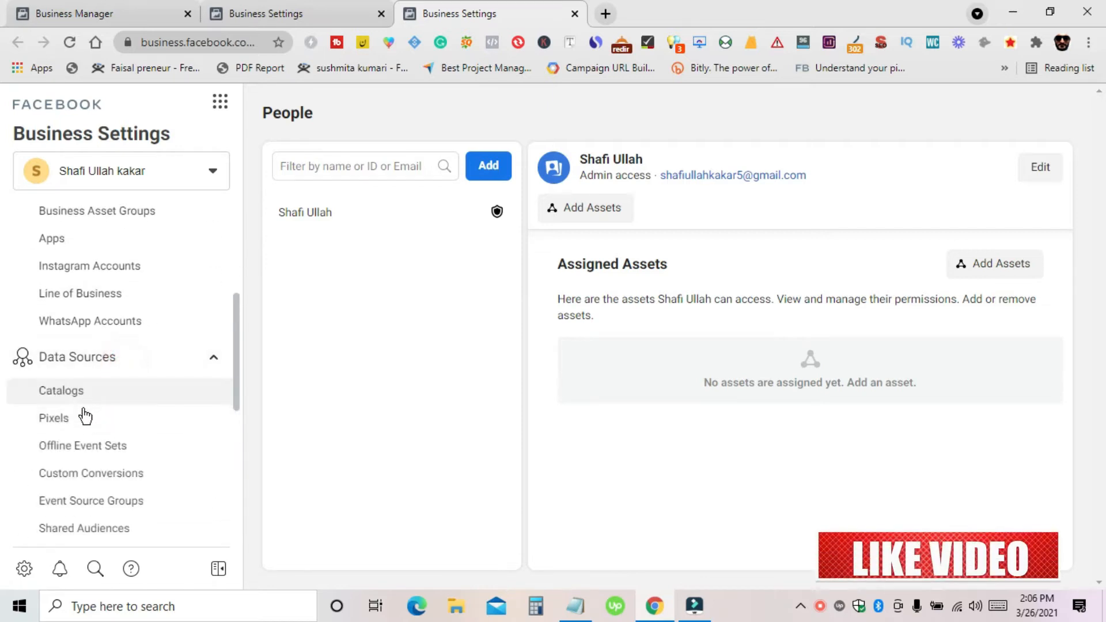
{"action": "left_click", "coordinate": [116, 362]}
{"action": "scroll", "coordinate": [116, 403], "scroll_direction": "down", "scroll_amount": 2}
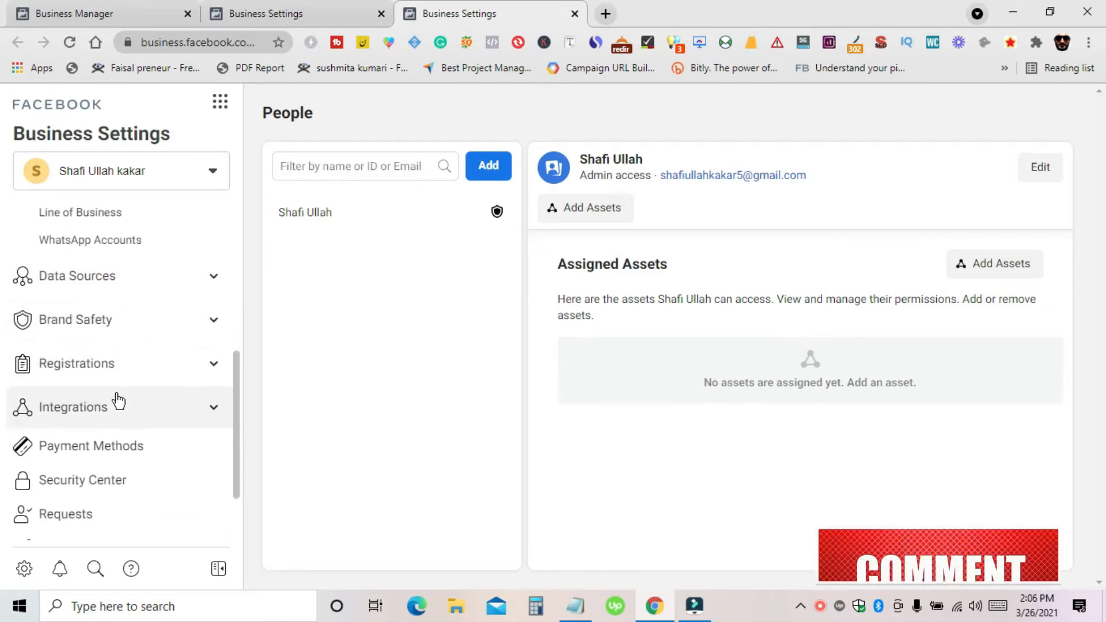
{"action": "left_click", "coordinate": [125, 412]}
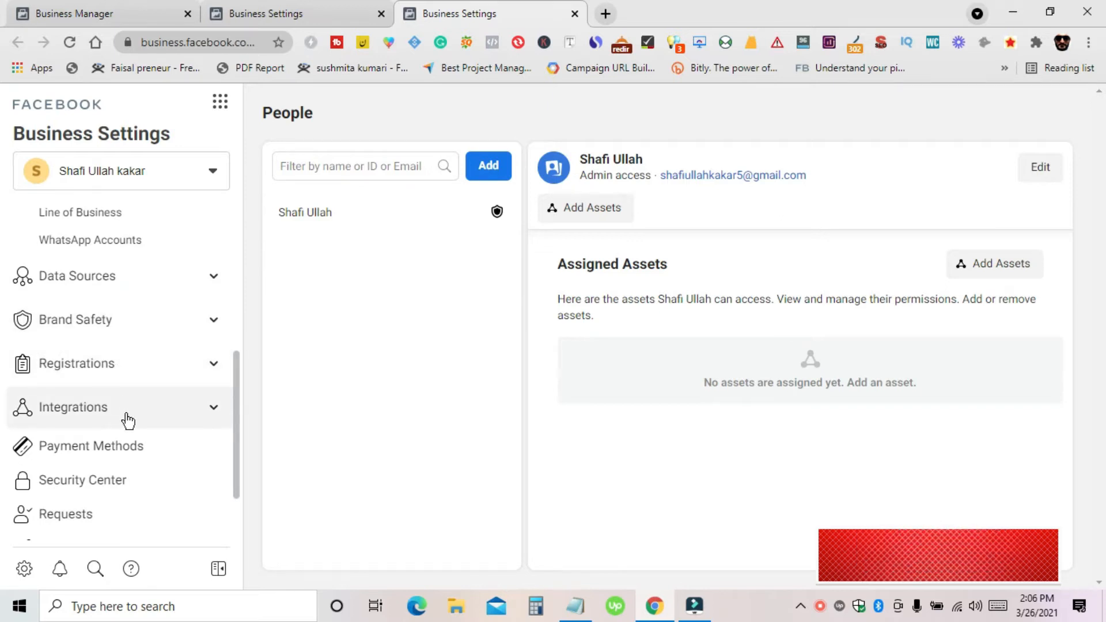
{"action": "left_click", "coordinate": [124, 419]}
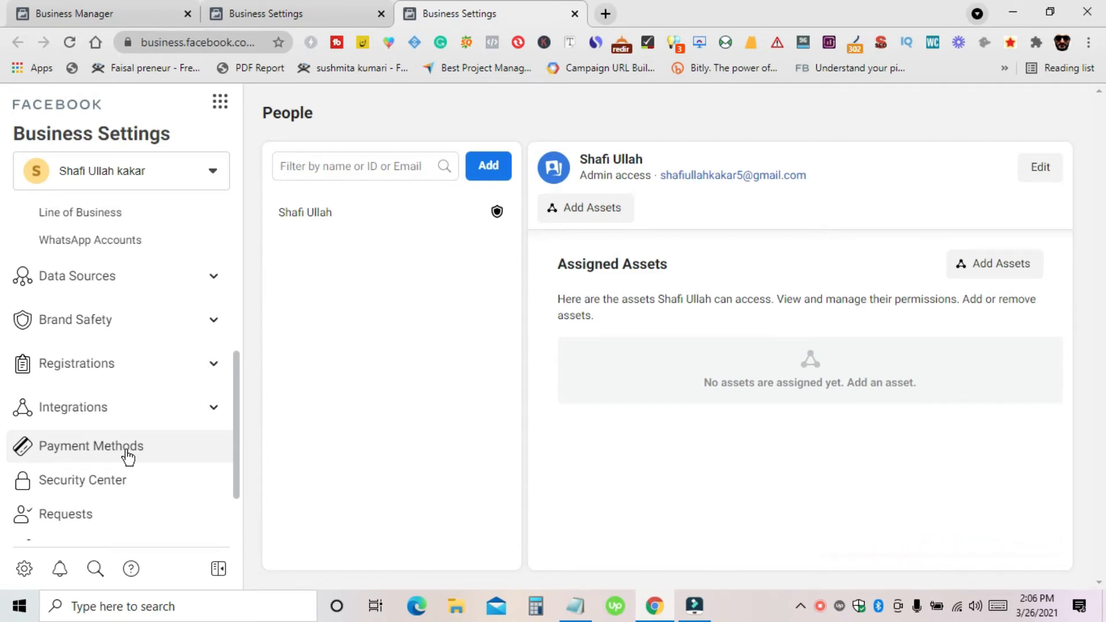
{"action": "scroll", "coordinate": [127, 455], "scroll_direction": "down", "scroll_amount": 2}
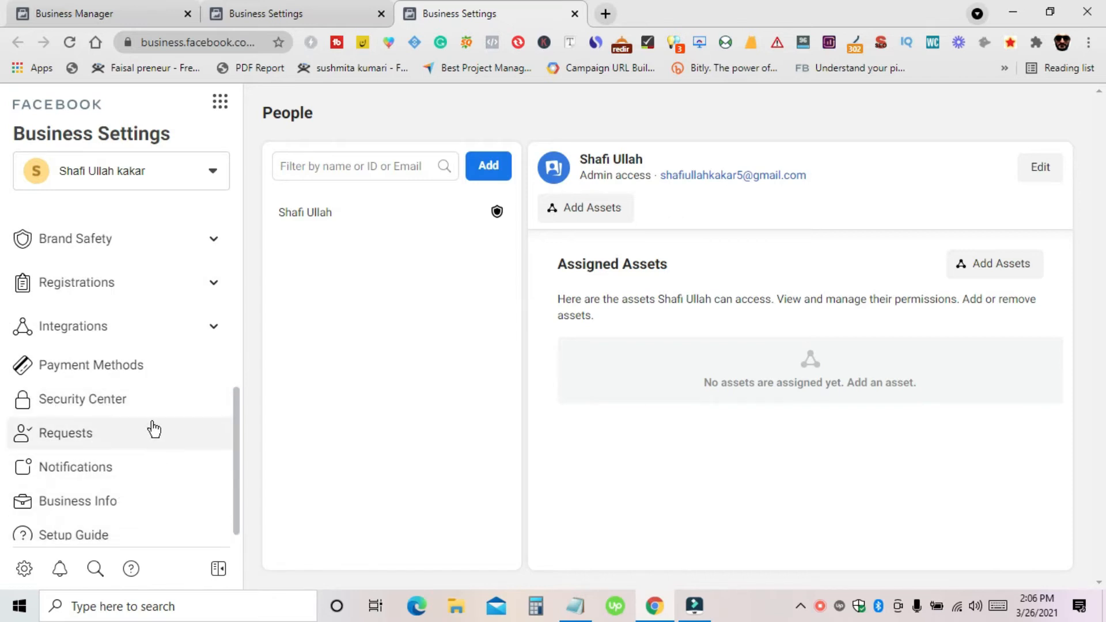
{"action": "scroll", "coordinate": [133, 410], "scroll_direction": "down", "scroll_amount": 1}
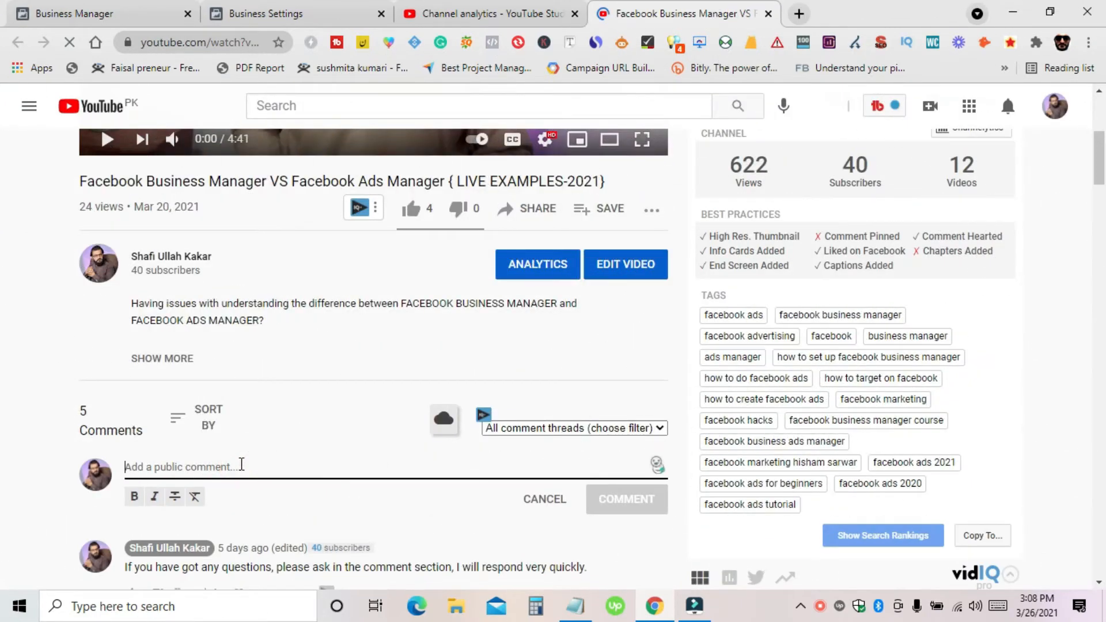
- Type 'how to set up' as a draft YouTube comment on the video
{"action": "type", "text": "ho"}
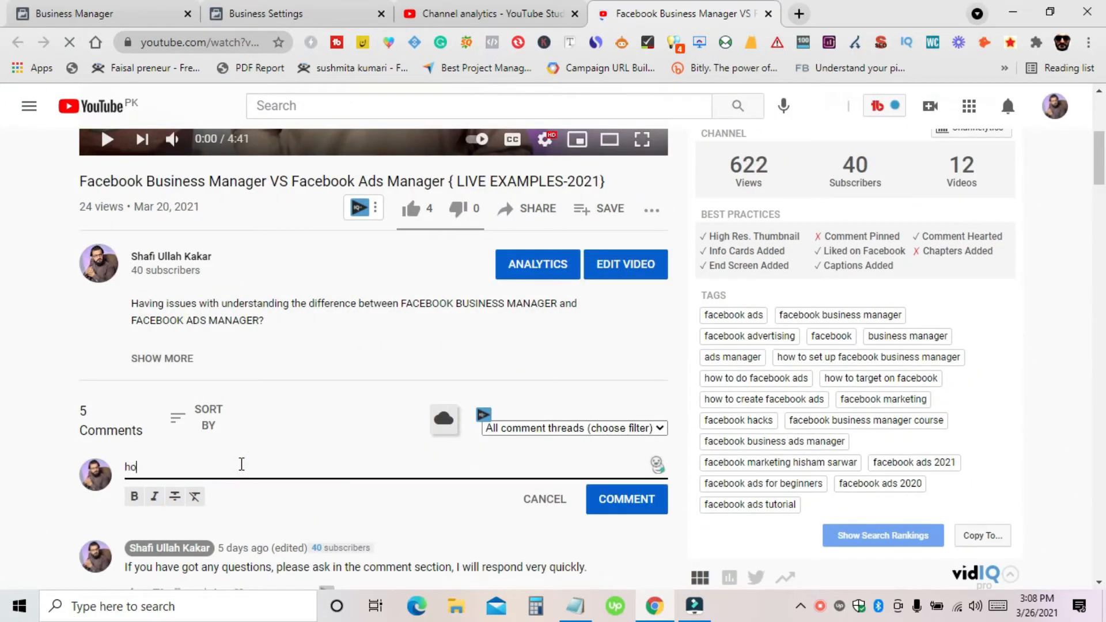
{"action": "type", "text": "w to set u"}
{"action": "type", "text": "p"}
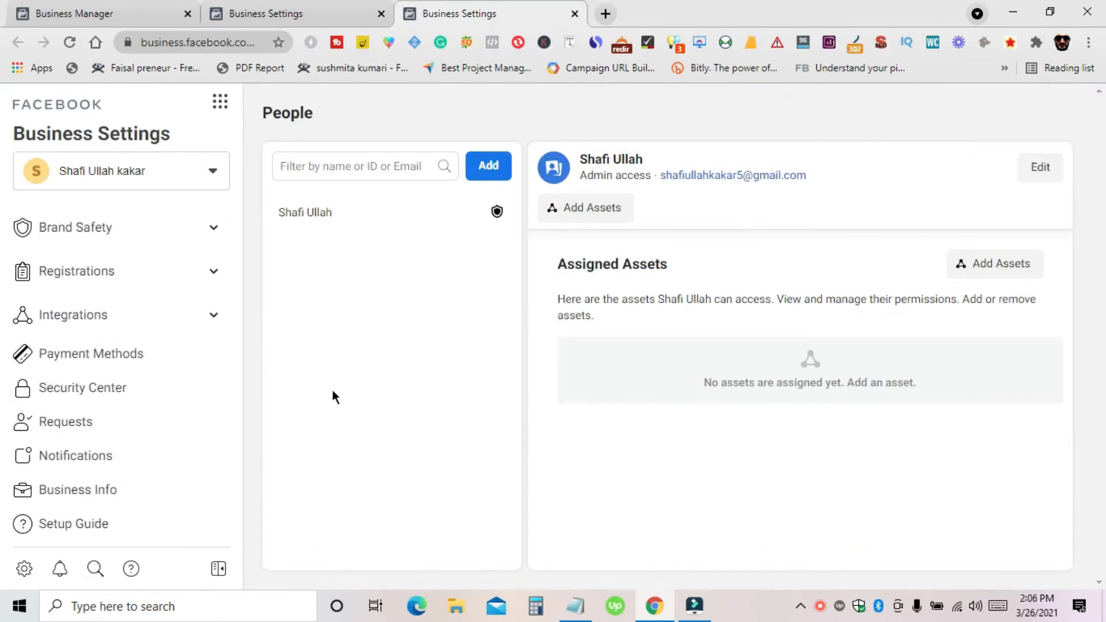
{"action": "scroll", "coordinate": [143, 354], "scroll_direction": "up", "scroll_amount": 7}
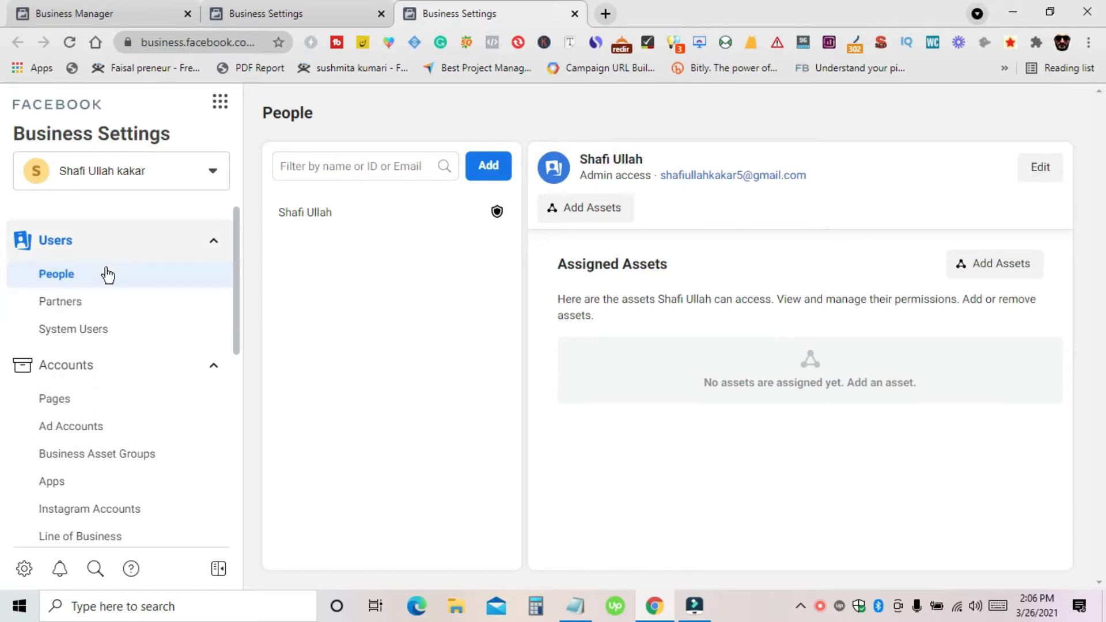
- Go to Accounts > Ad Accounts and expand the Add dropdown
{"action": "left_click", "coordinate": [63, 431]}
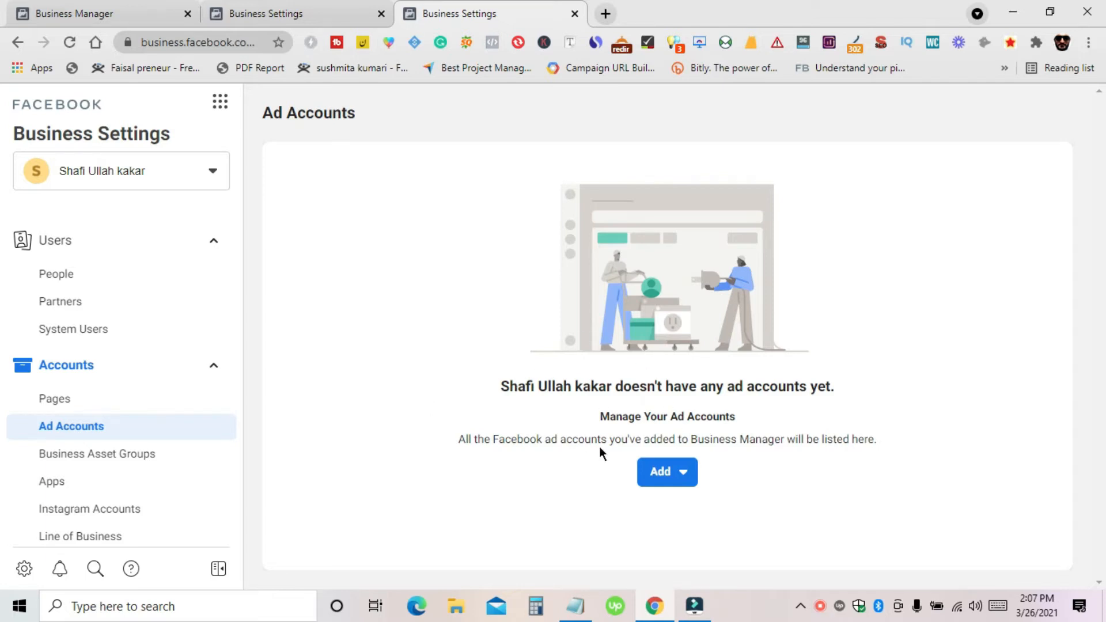
{"action": "left_click", "coordinate": [674, 478]}
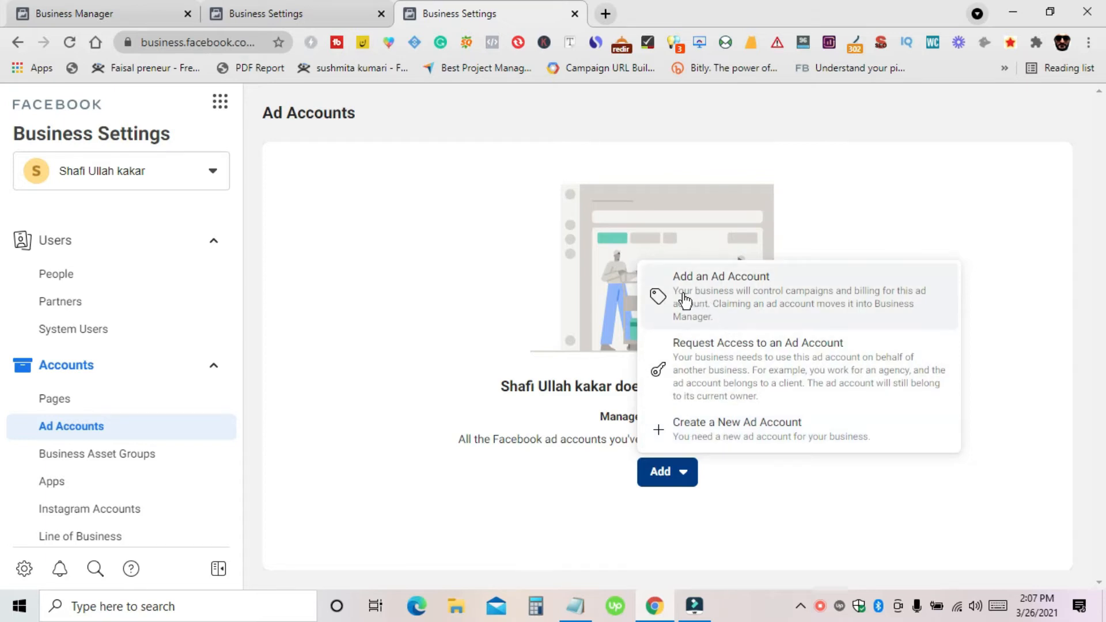
- Choose Add an Ad Account and copy the existing account ID from Notepad
{"action": "left_click", "coordinate": [738, 294]}
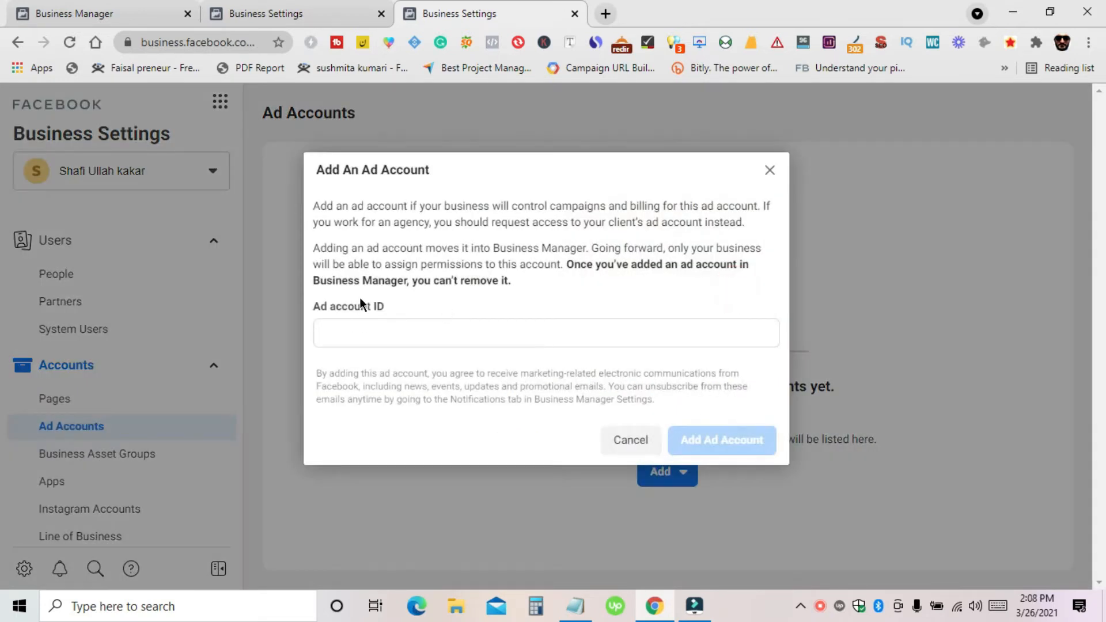
{"action": "left_click", "coordinate": [381, 328]}
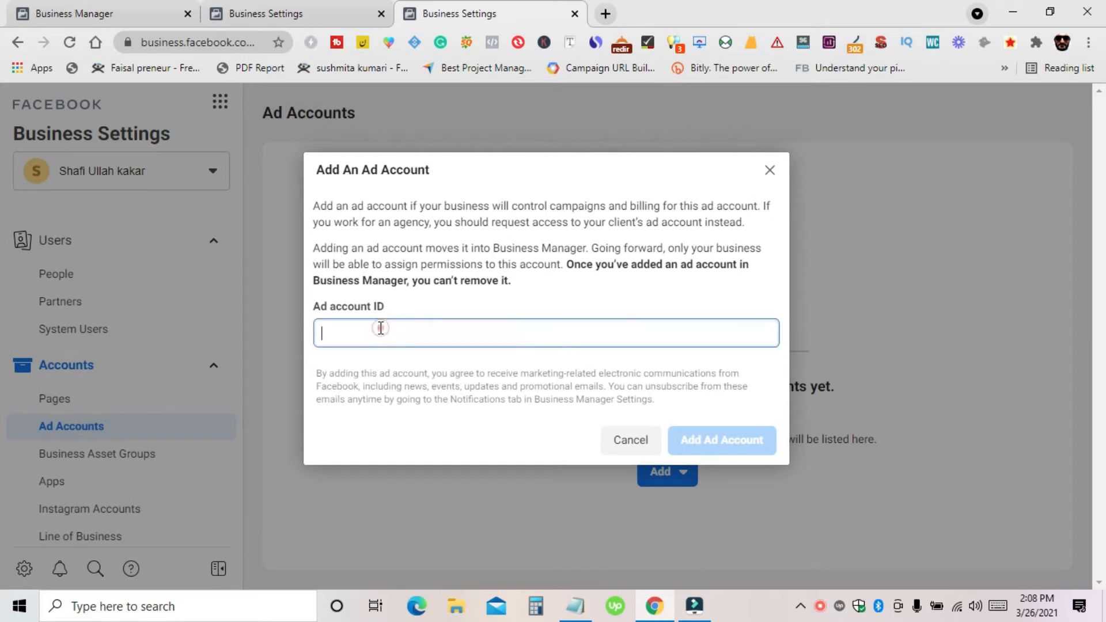
{"action": "left_click", "coordinate": [577, 610]}
{"action": "right_click", "coordinate": [429, 206]}
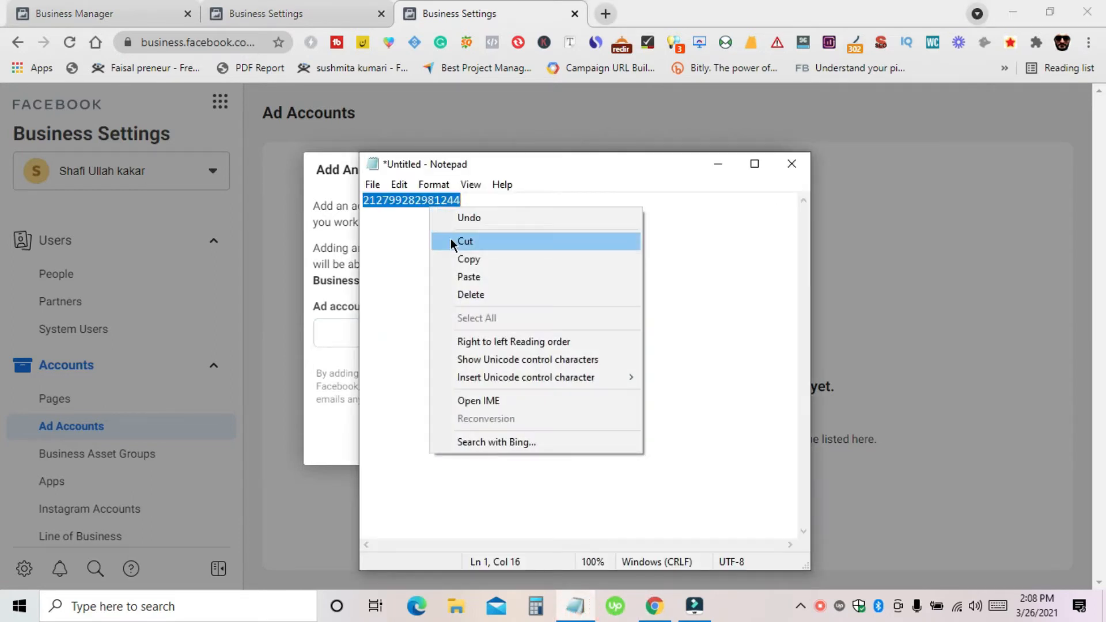
{"action": "left_click", "coordinate": [469, 259]}
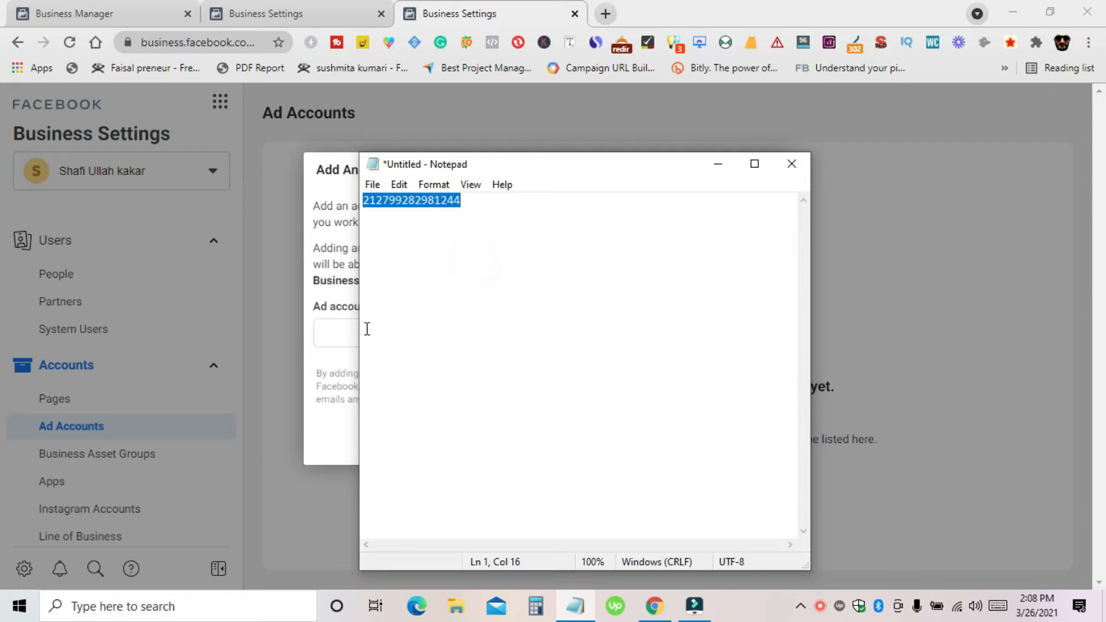
- Paste the ID, submit it, and cancel once it is refused for lack of payment
{"action": "left_click", "coordinate": [346, 333]}
{"action": "right_click", "coordinate": [397, 333]}
{"action": "left_click", "coordinate": [433, 183]}
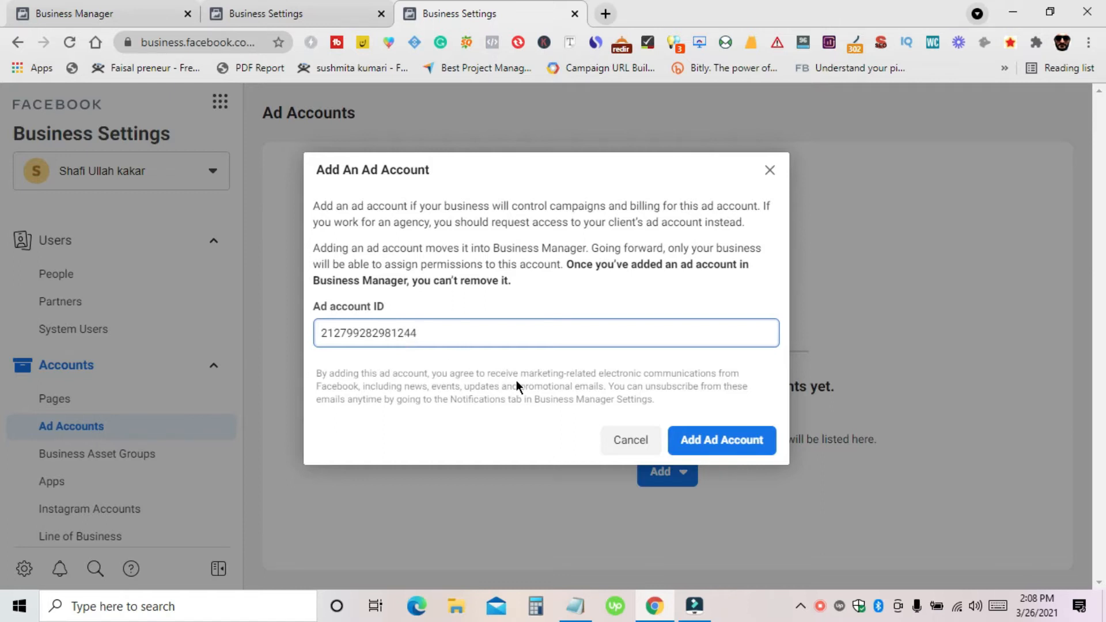
{"action": "left_click", "coordinate": [710, 450]}
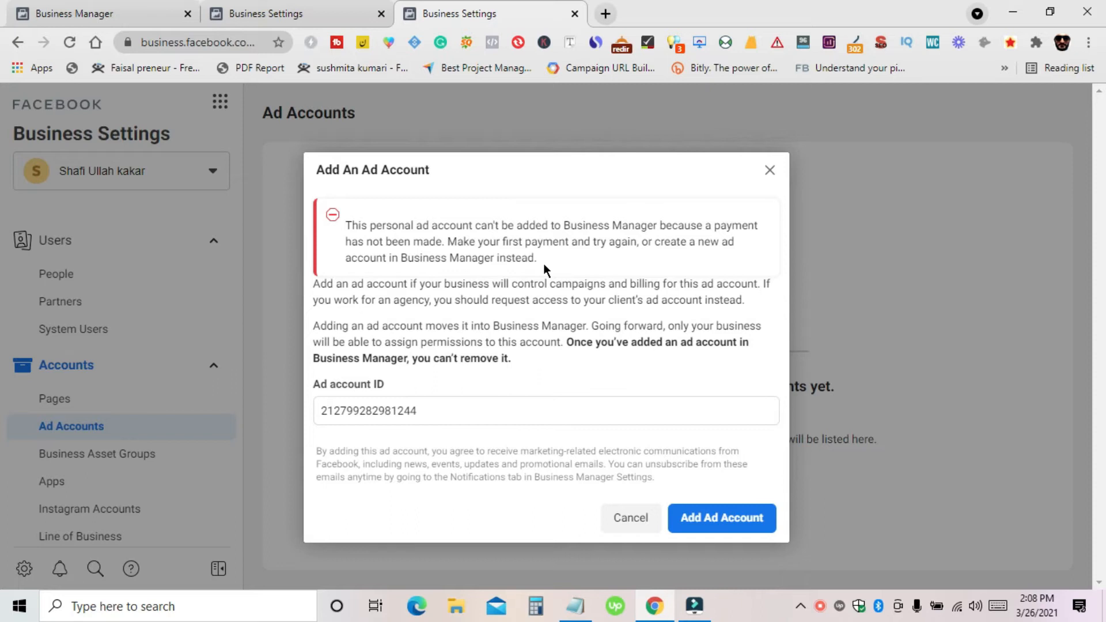
{"action": "left_click", "coordinate": [629, 518]}
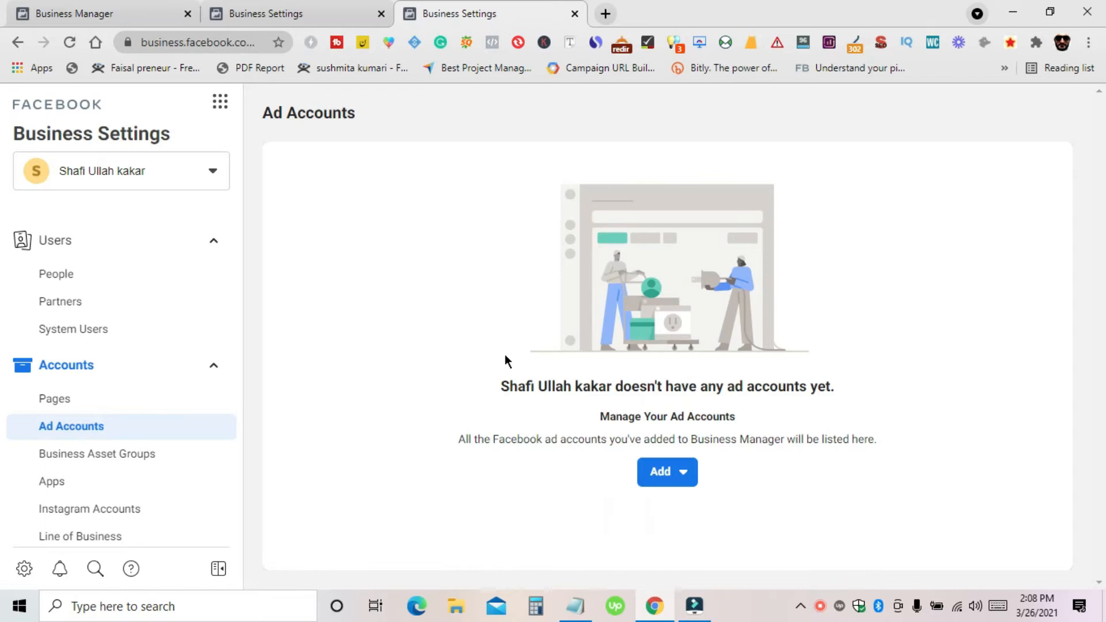
- Reopen the Add dropdown on the empty Ad Accounts page
{"action": "left_click", "coordinate": [658, 486]}
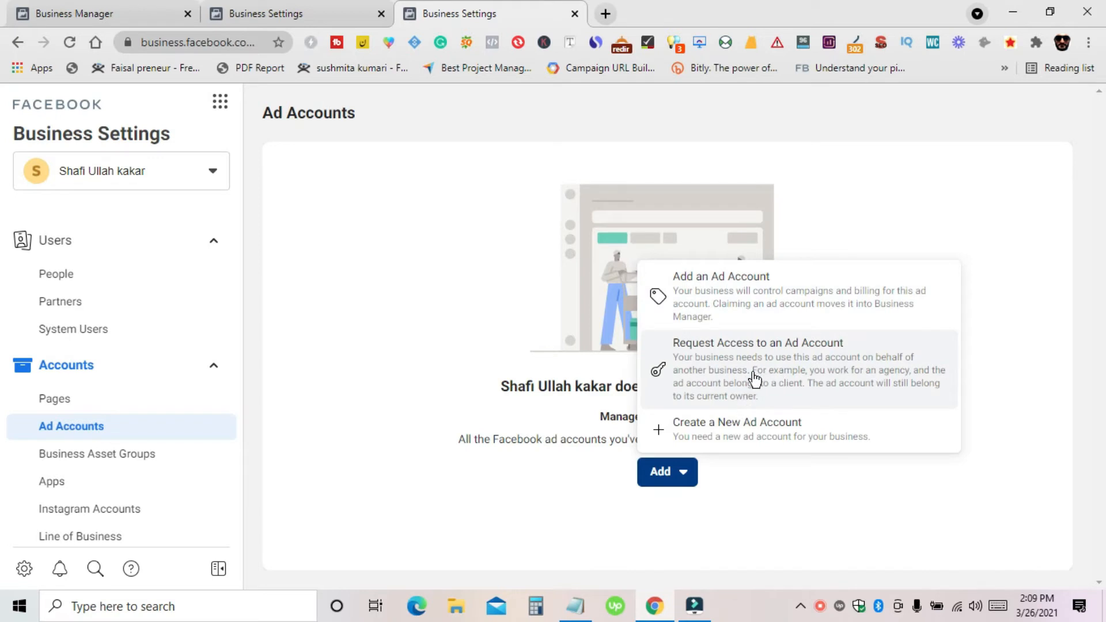
- Start a new ad account and enter the account name, correcting a typo
{"action": "left_click", "coordinate": [693, 441]}
{"action": "left_click", "coordinate": [427, 323]}
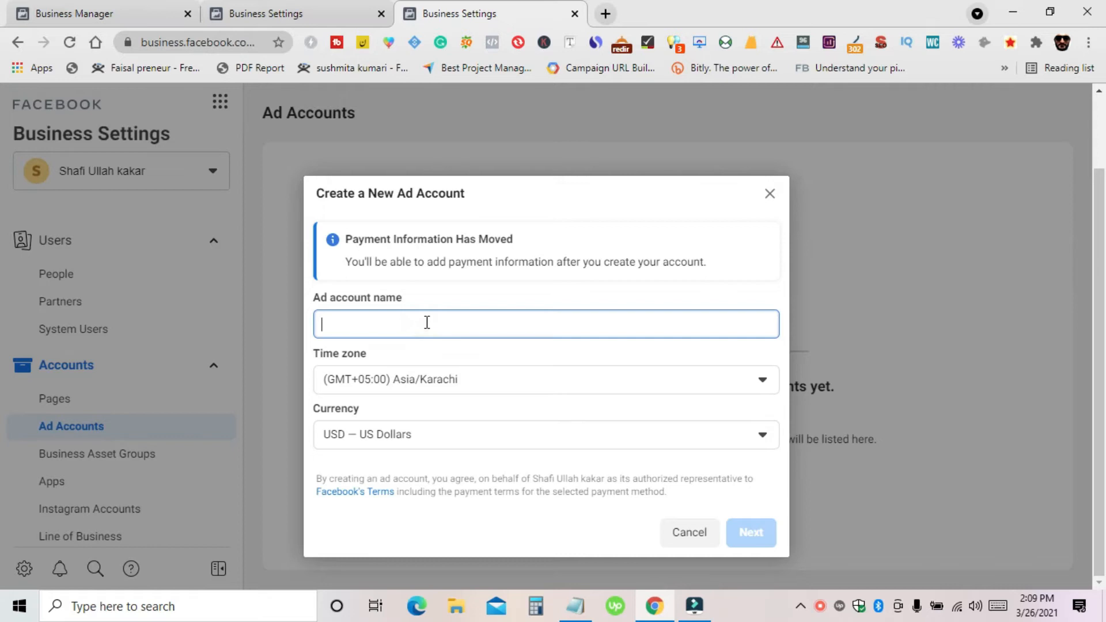
{"action": "type", "text": "Shafi KA"}
{"action": "key", "text": "BackSpace"}
{"action": "key", "text": "BackSpace"}
{"action": "type", "text": "Ullah Kakar"}
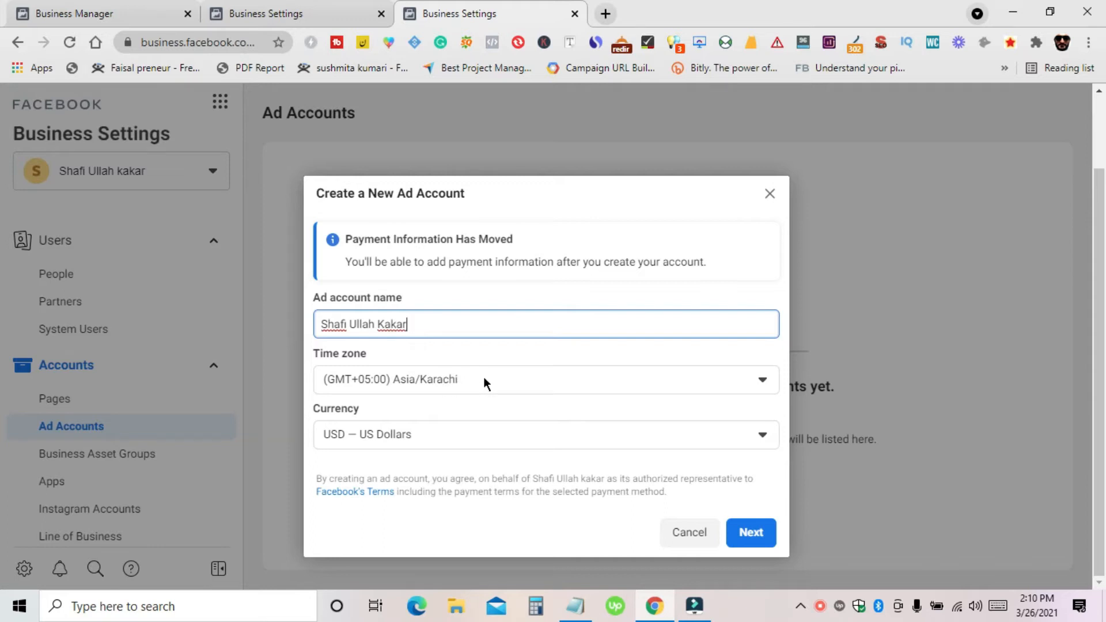
- Set the currency to PKR – Pakistani Rupee and continue with Next
{"action": "left_click", "coordinate": [425, 433]}
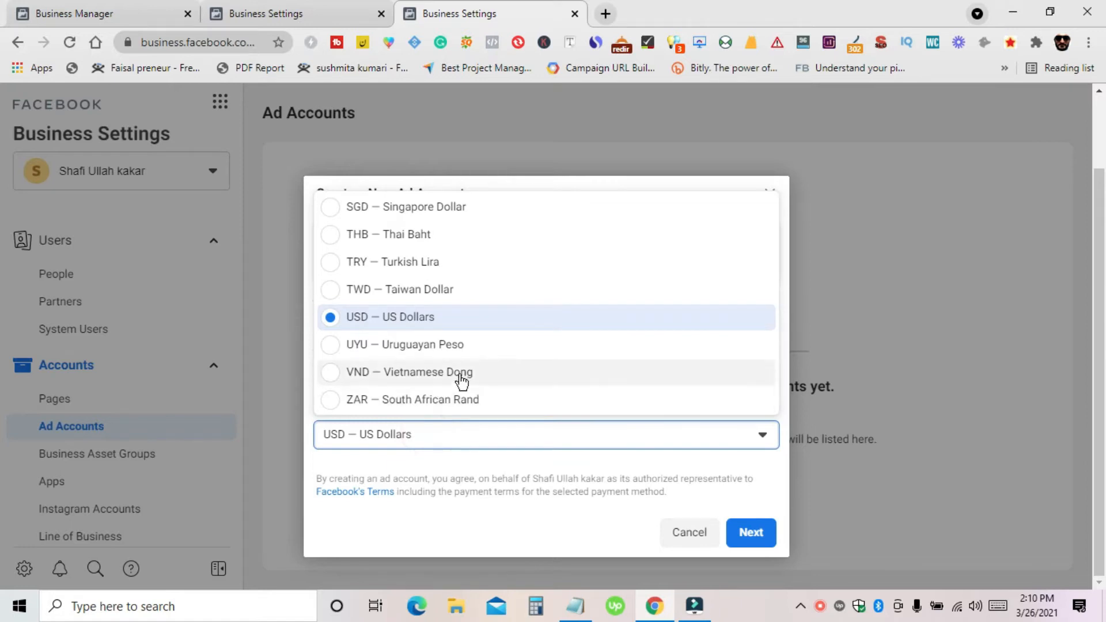
{"action": "scroll", "coordinate": [461, 346], "scroll_direction": "up", "scroll_amount": 1}
{"action": "scroll", "coordinate": [459, 334], "scroll_direction": "up", "scroll_amount": 3}
{"action": "scroll", "coordinate": [457, 321], "scroll_direction": "down", "scroll_amount": 4}
{"action": "scroll", "coordinate": [438, 323], "scroll_direction": "up", "scroll_amount": 5}
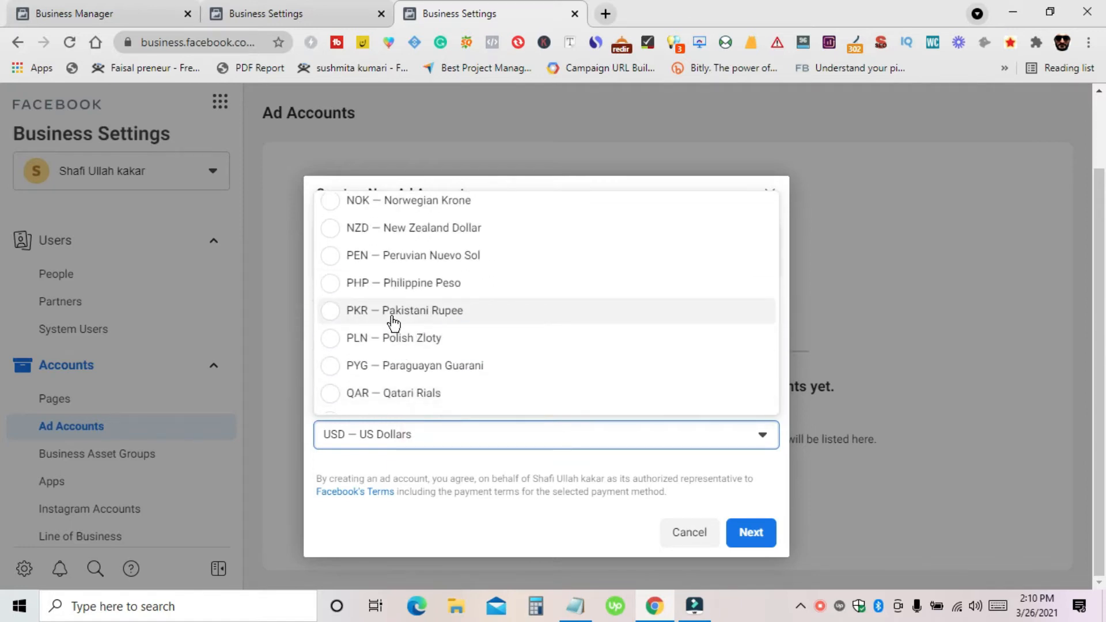
{"action": "left_click", "coordinate": [394, 320]}
{"action": "left_click", "coordinate": [497, 458]}
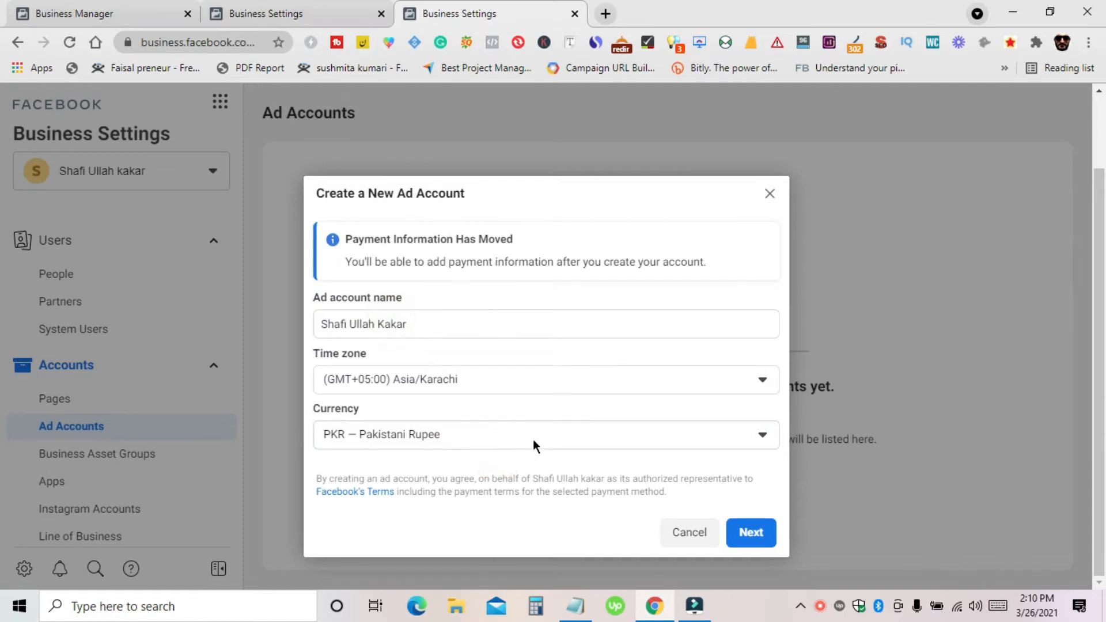
{"action": "left_click", "coordinate": [742, 541]}
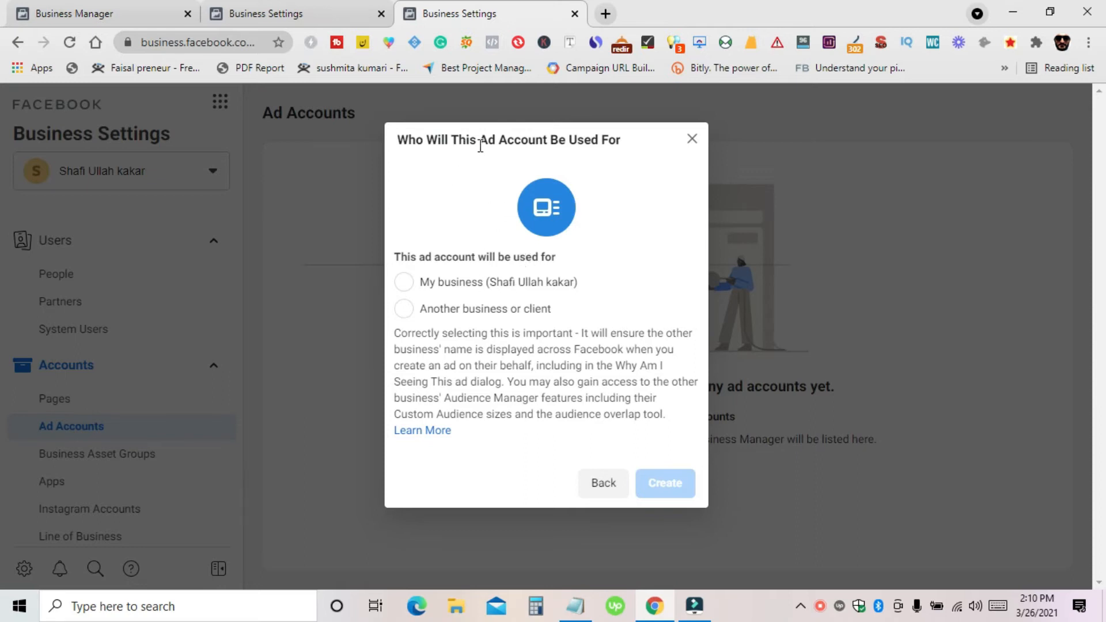
- Mark the ad account as for My business and create it
{"action": "left_click", "coordinate": [413, 287]}
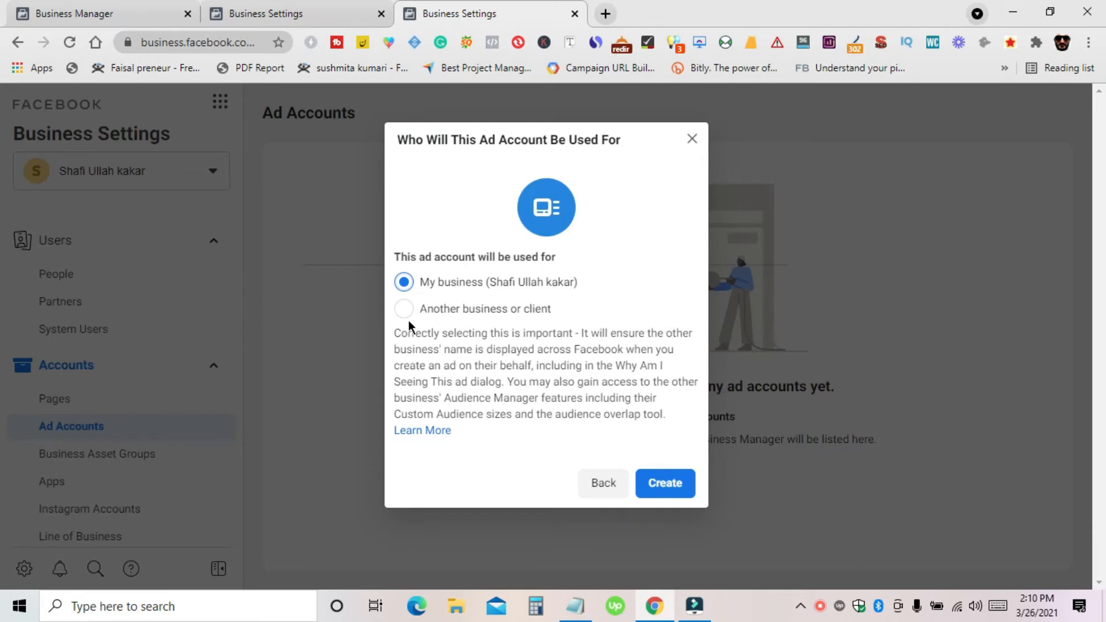
{"action": "left_click", "coordinate": [674, 486]}
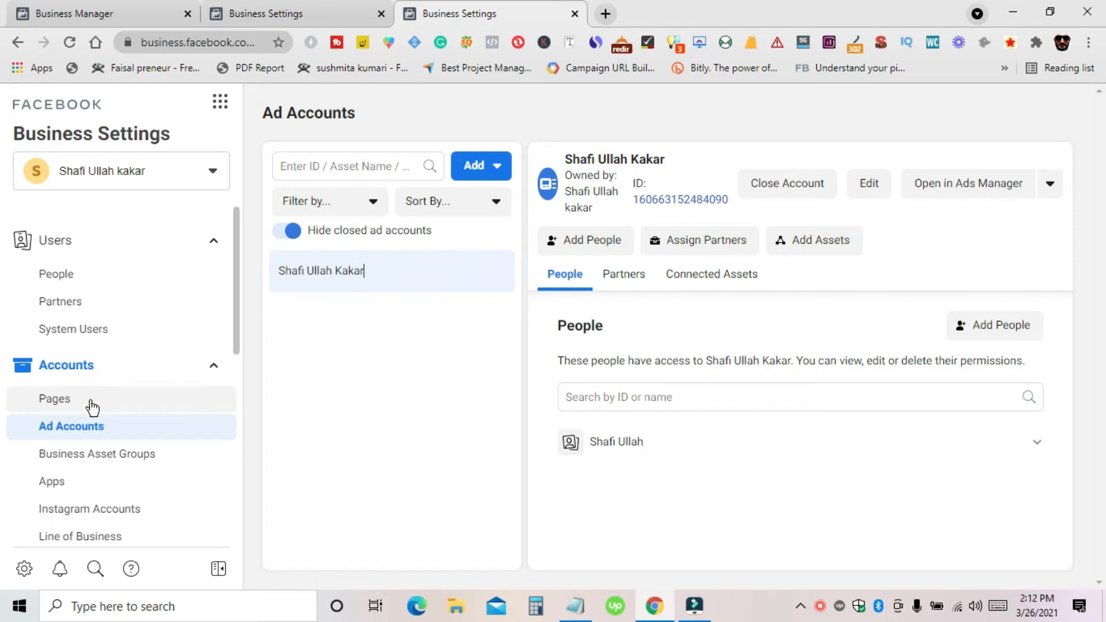
- Add the Deewa Digital Works Page, found by searching 'DEEWA DIGIT', plus its linked Instagram profile
{"action": "left_click", "coordinate": [55, 401]}
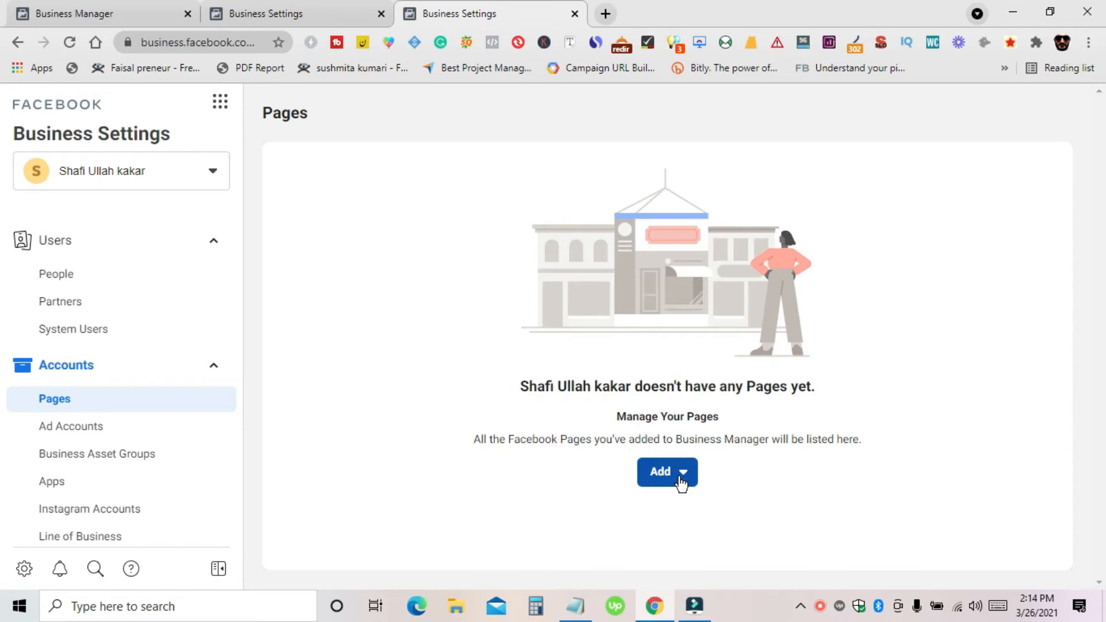
{"action": "left_click", "coordinate": [682, 483]}
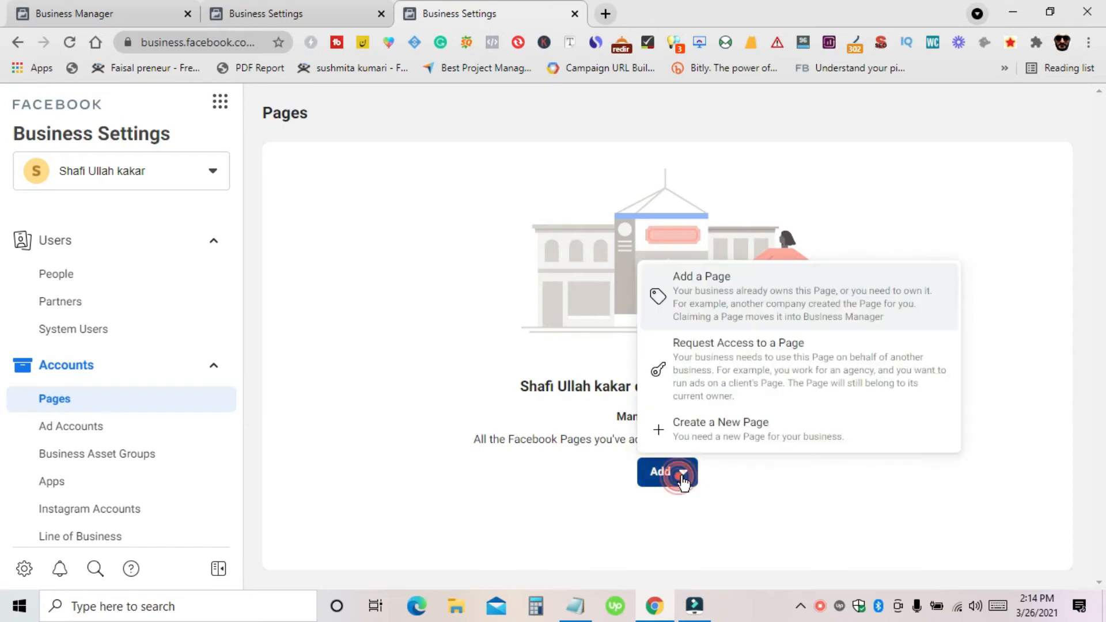
{"action": "left_click", "coordinate": [712, 301]}
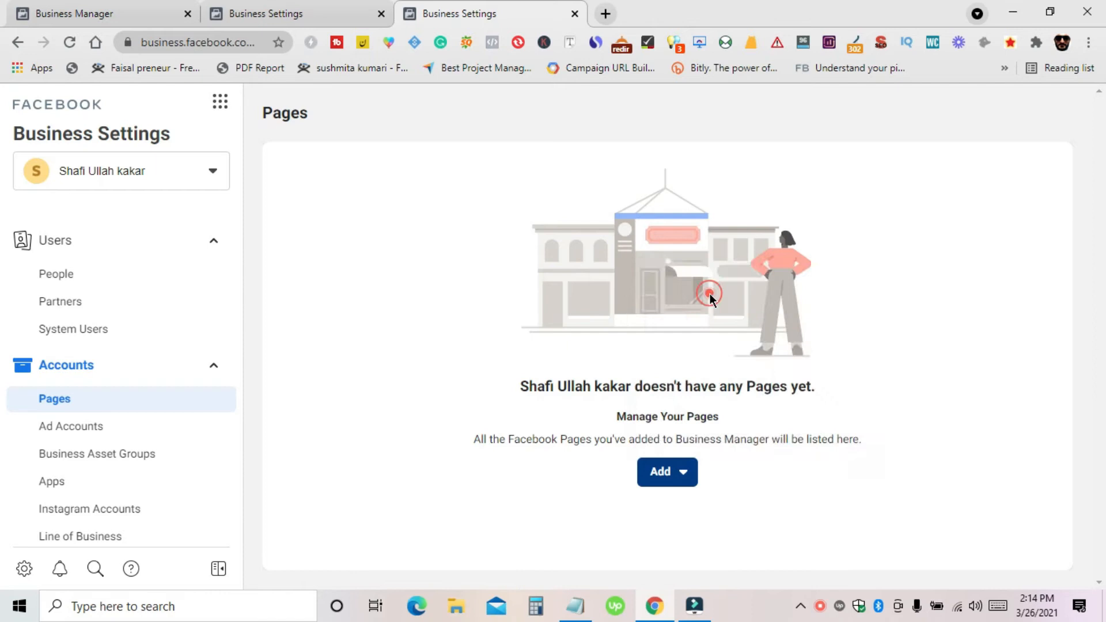
{"action": "left_click", "coordinate": [436, 314]}
{"action": "type", "text": "DEEWA"}
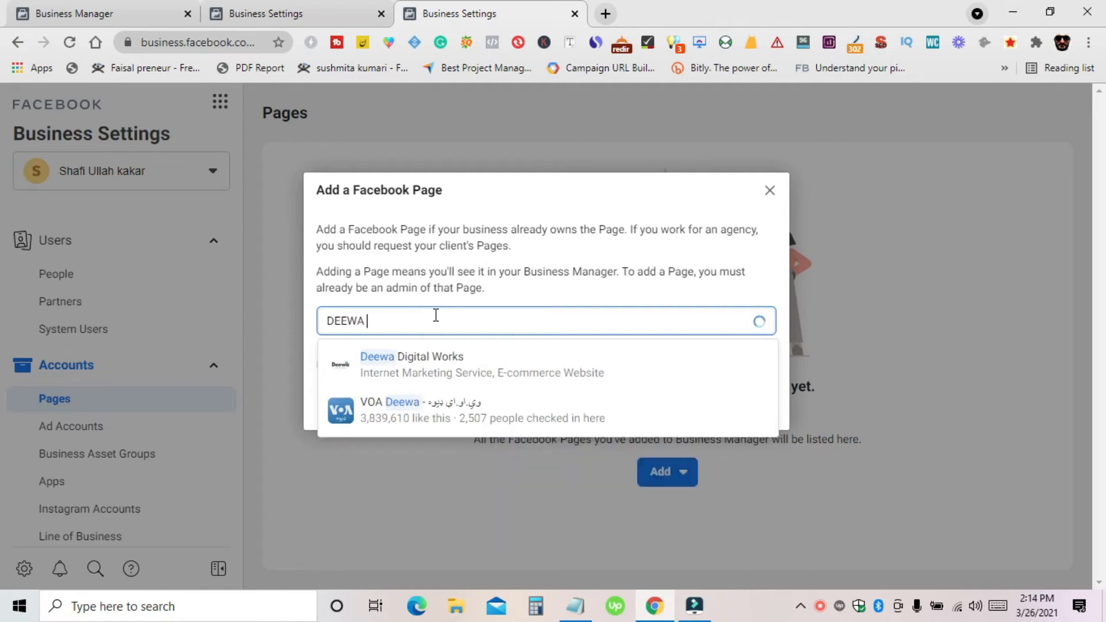
{"action": "type", "text": " DIGIT"}
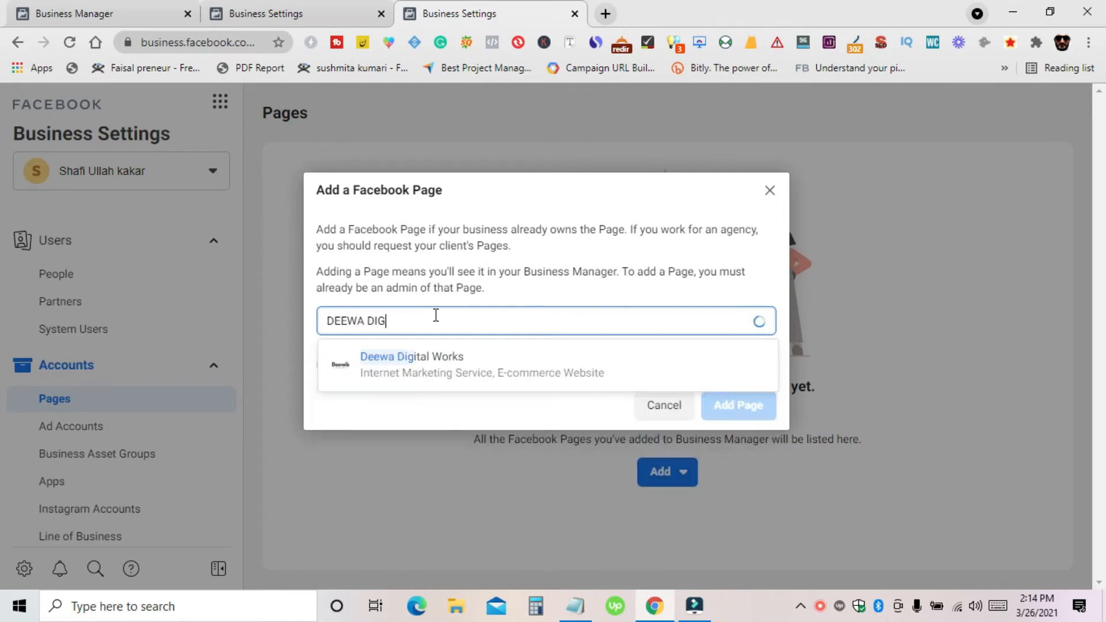
{"action": "left_click", "coordinate": [453, 361]}
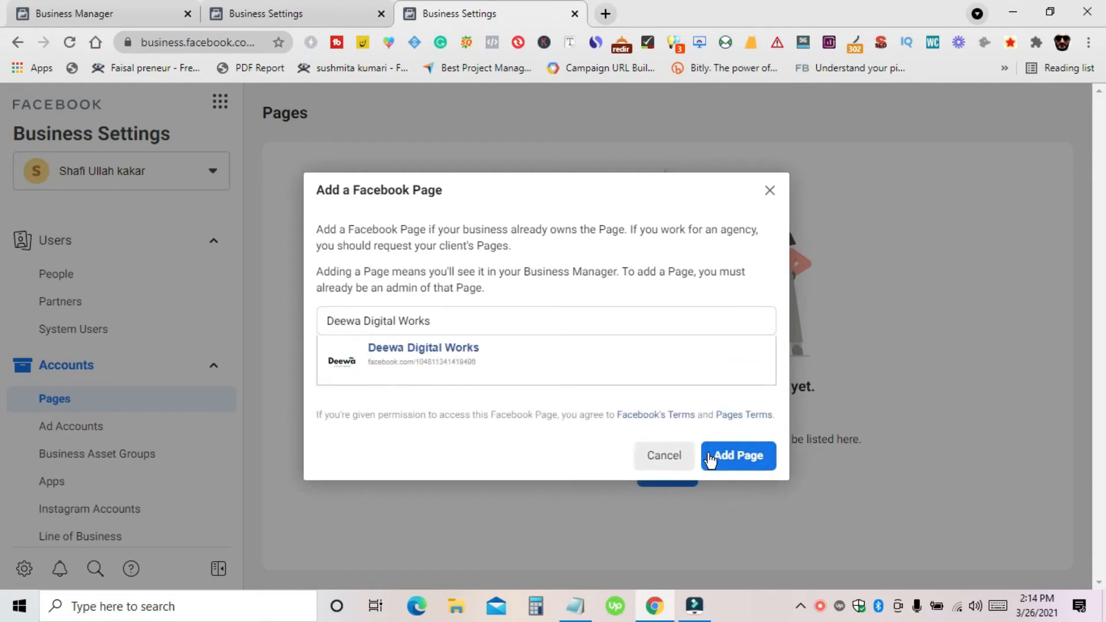
{"action": "left_click", "coordinate": [745, 458]}
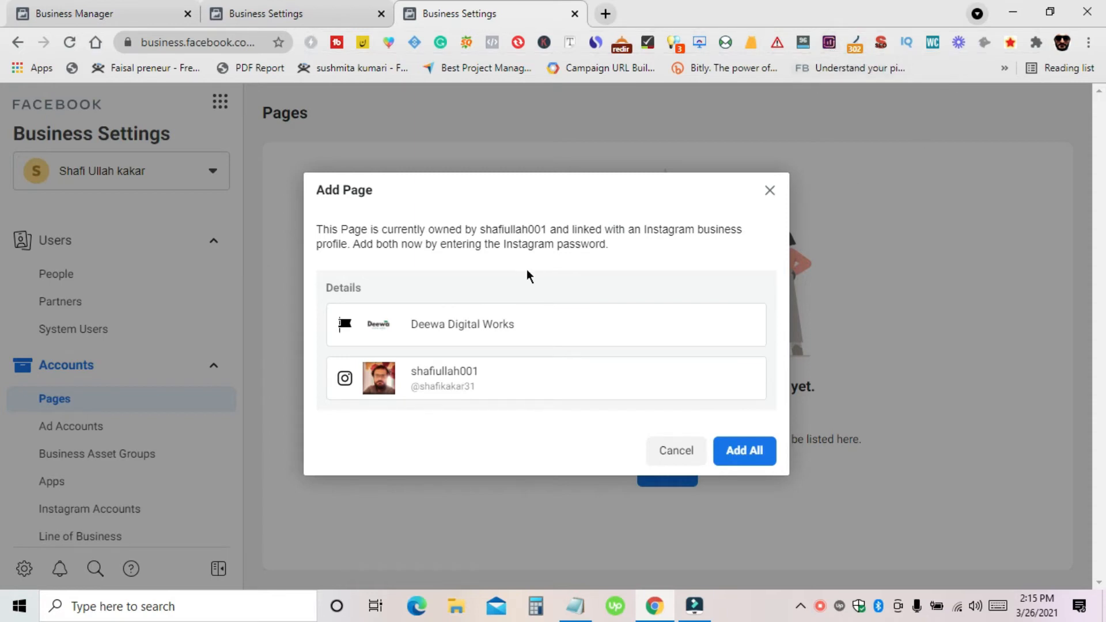
{"action": "left_click", "coordinate": [749, 458]}
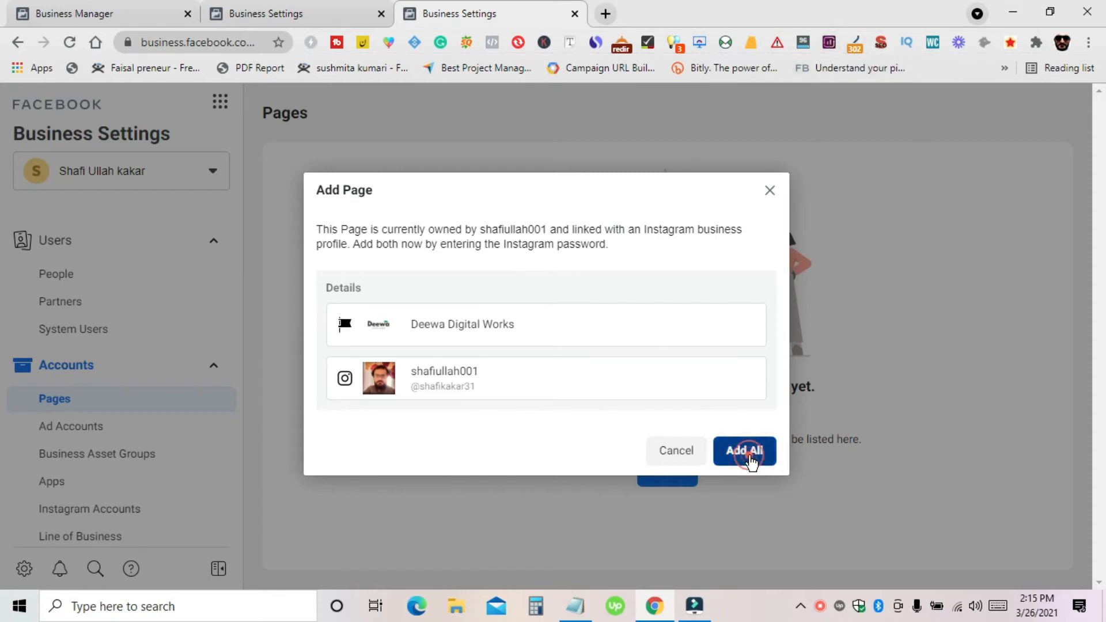
{"action": "left_click", "coordinate": [412, 372]}
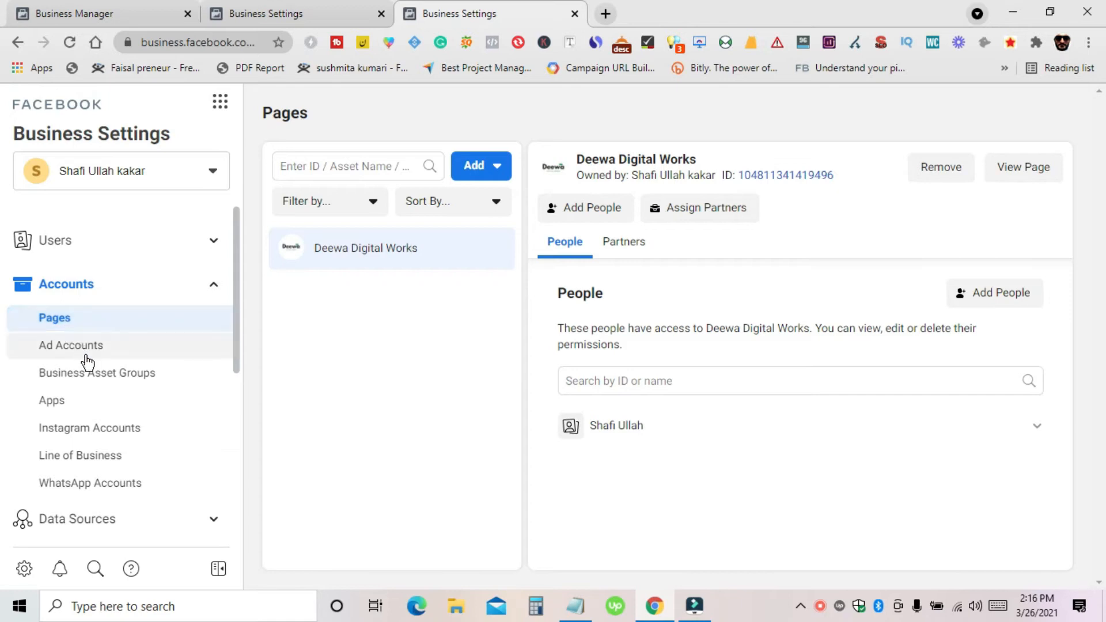
- Open People under Users and start a new invitation with Add
{"action": "left_click", "coordinate": [172, 245]}
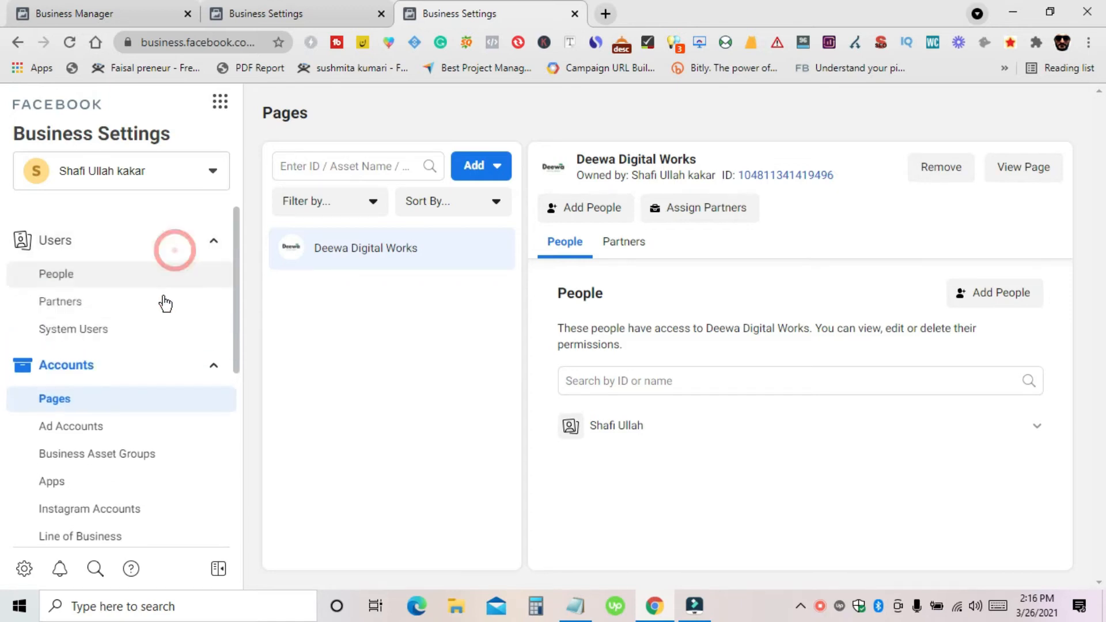
{"action": "left_click", "coordinate": [66, 275]}
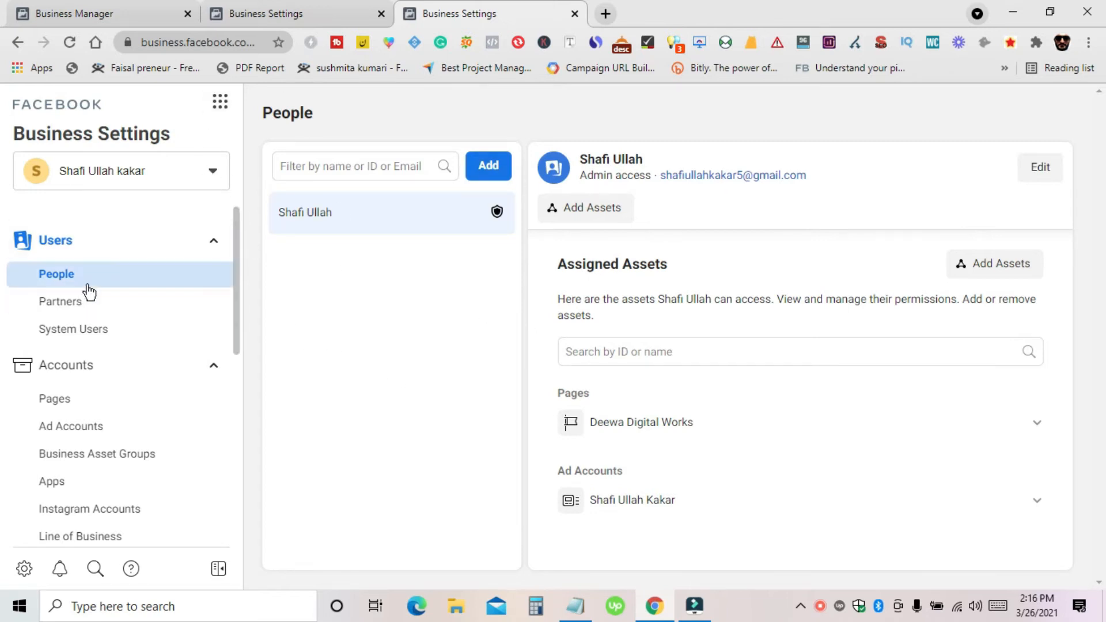
{"action": "left_click", "coordinate": [493, 173]}
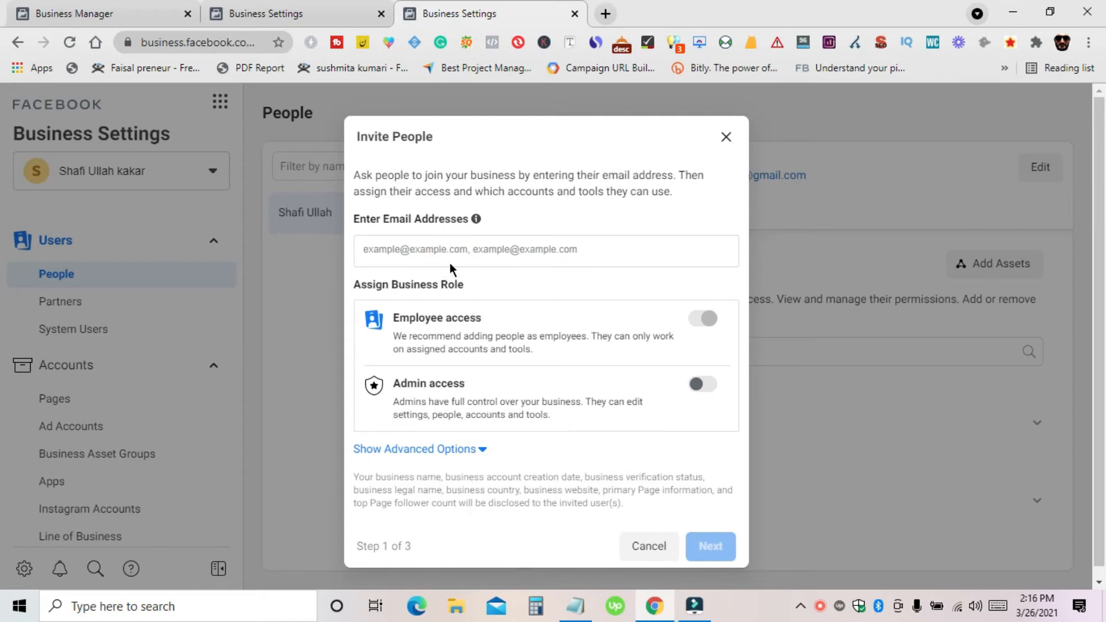
- Enter the invitee's e-mail address by accepting the suggested address
{"action": "type", "text": "SHAFI"}
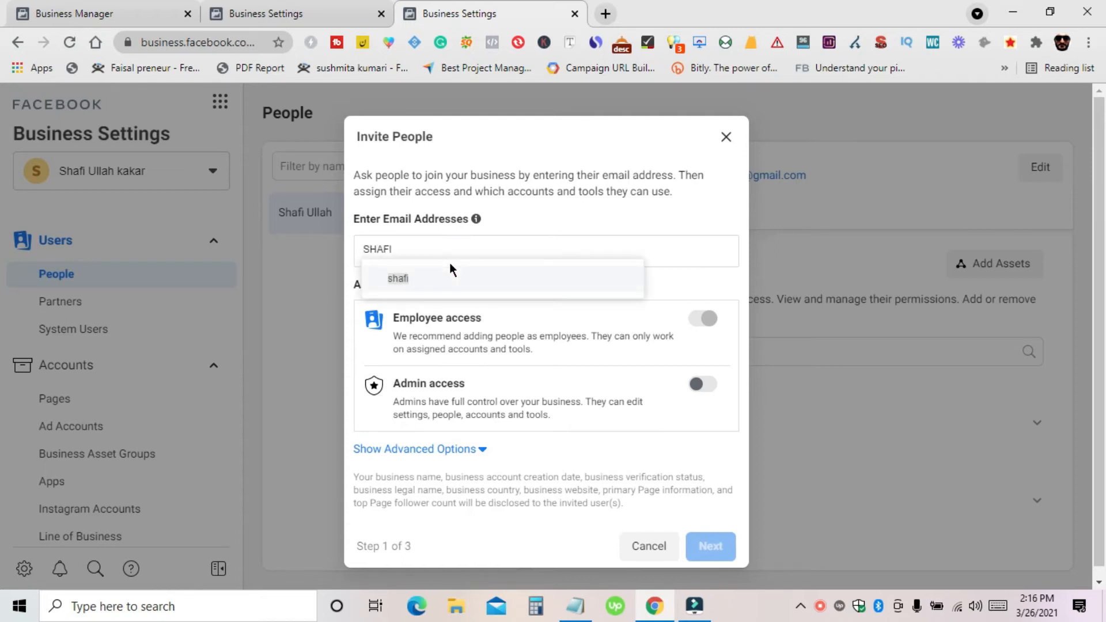
{"action": "key", "text": "BackSpace"}
{"action": "key", "text": "BackSpace"}
{"action": "key", "text": "BackSpace"}
{"action": "key", "text": "BackSpace"}
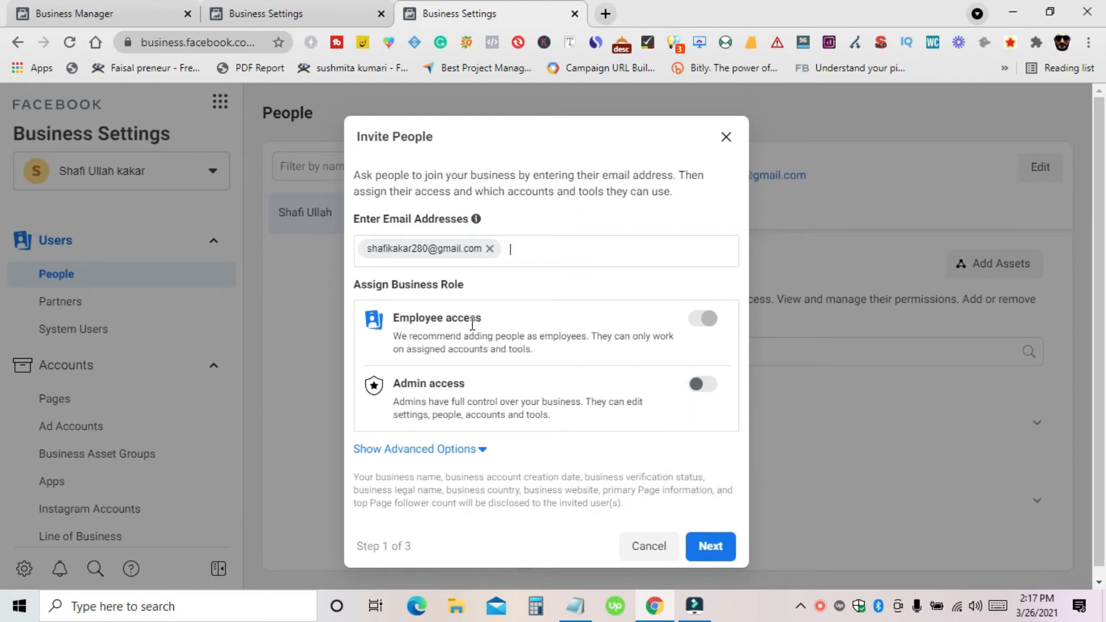
{"action": "scroll", "coordinate": [427, 386], "scroll_direction": "down", "scroll_amount": 1}
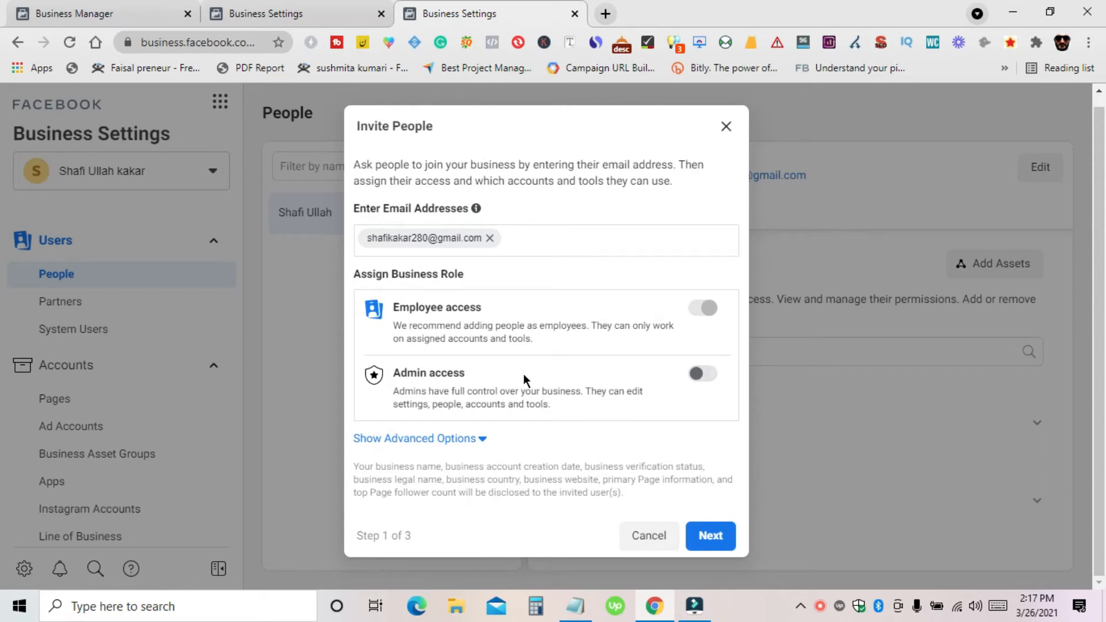
- Show the advanced options and review the additional business roles
{"action": "left_click", "coordinate": [459, 439]}
{"action": "scroll", "coordinate": [501, 420], "scroll_direction": "down", "scroll_amount": 4}
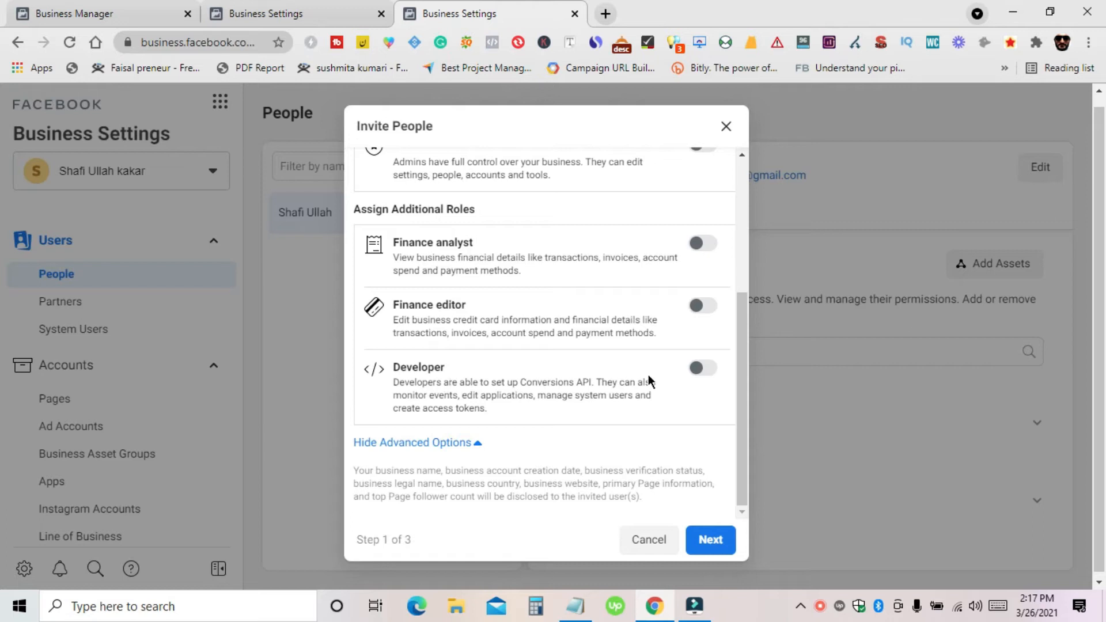
{"action": "scroll", "coordinate": [650, 380], "scroll_direction": "up", "scroll_amount": 6}
{"action": "scroll", "coordinate": [521, 412], "scroll_direction": "down", "scroll_amount": 1}
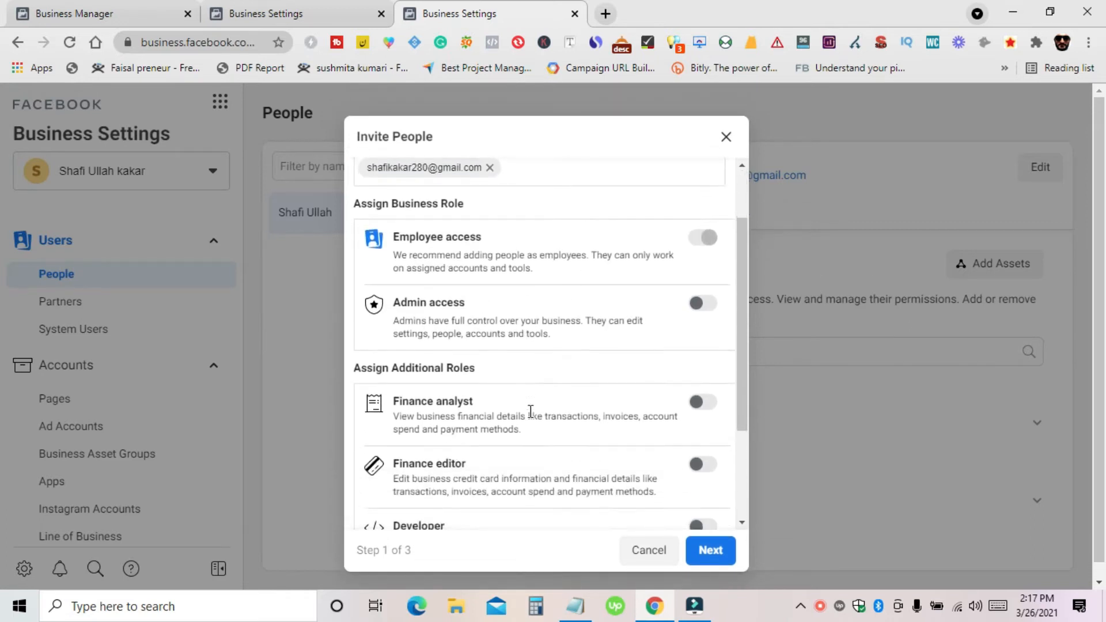
{"action": "scroll", "coordinate": [531, 410], "scroll_direction": "down", "scroll_amount": 3}
{"action": "scroll", "coordinate": [627, 309], "scroll_direction": "up", "scroll_amount": 4}
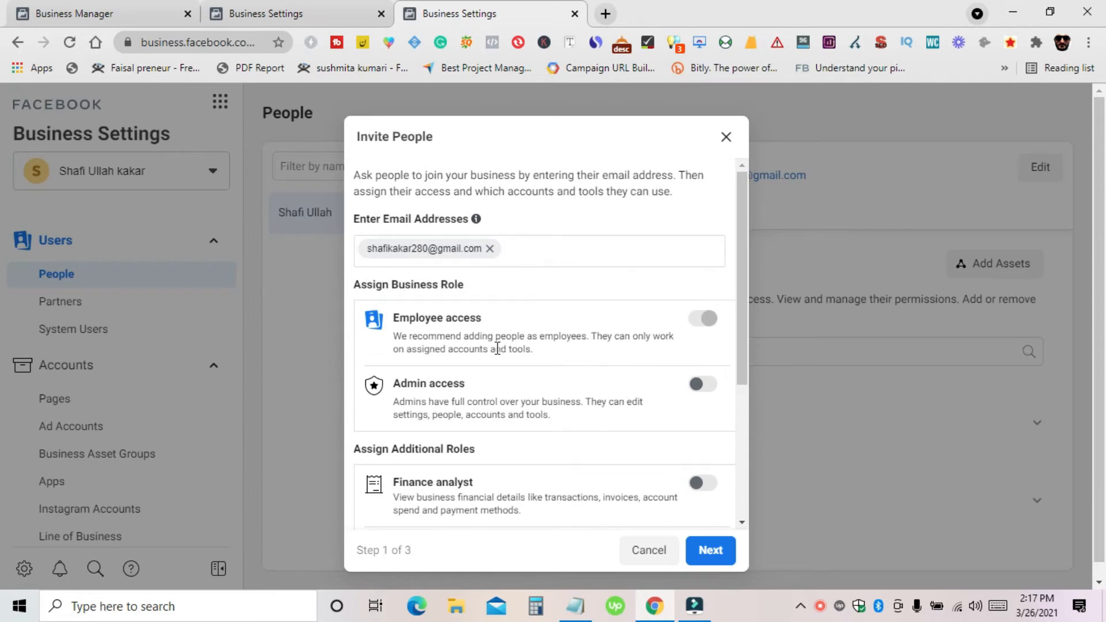
{"action": "scroll", "coordinate": [668, 340], "scroll_direction": "down", "scroll_amount": 4}
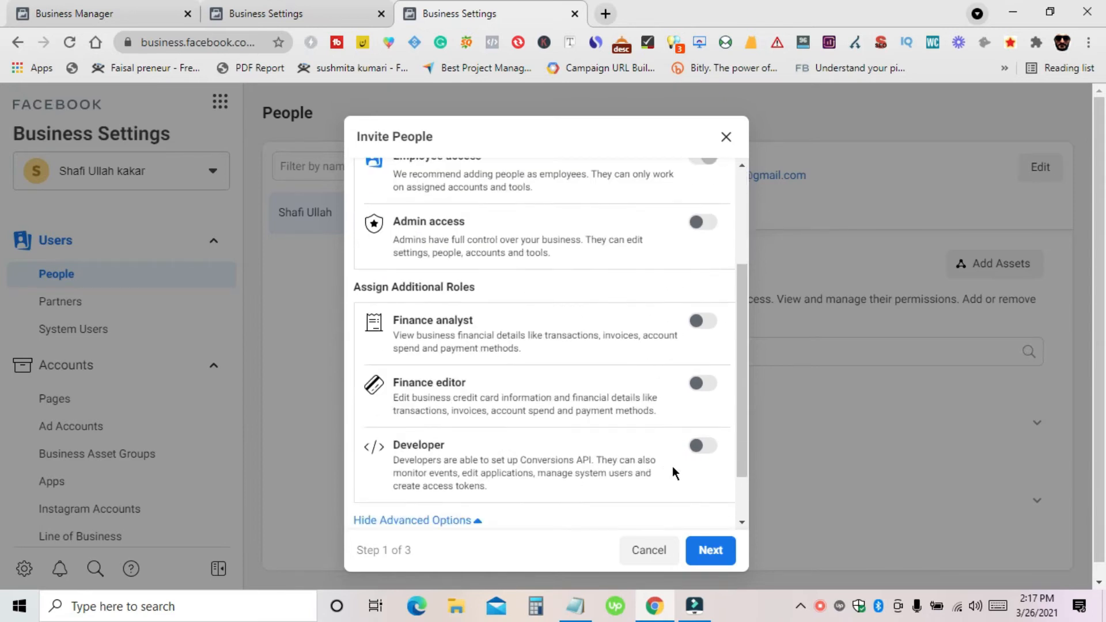
- Select the Deewa Digital Works Page and switch on Manage Page (Full Control)
{"action": "left_click", "coordinate": [711, 554]}
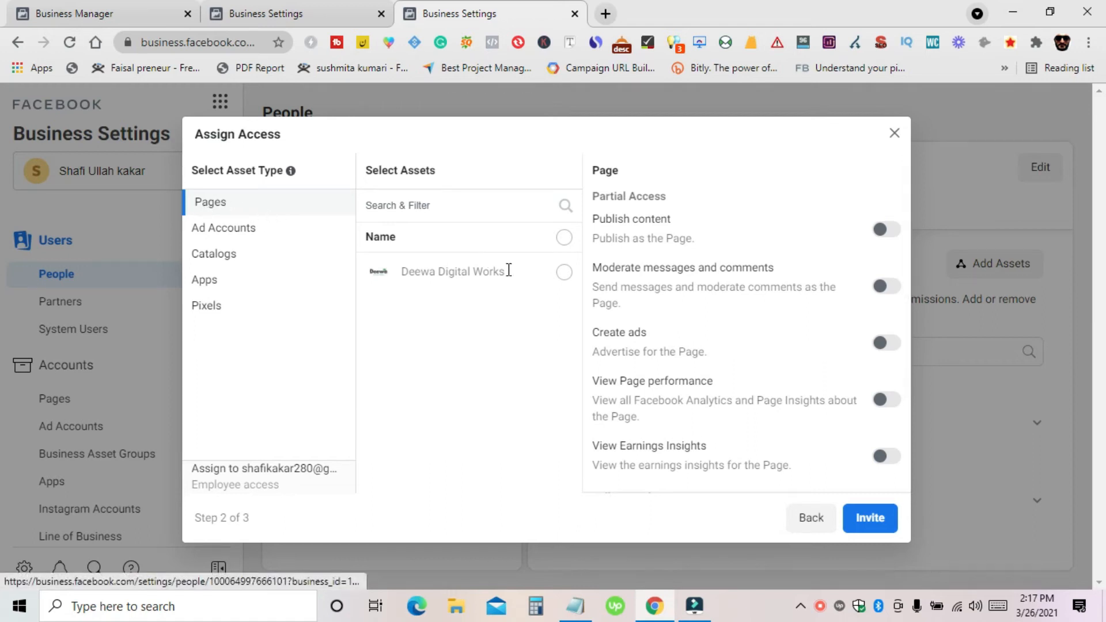
{"action": "left_click", "coordinate": [565, 273]}
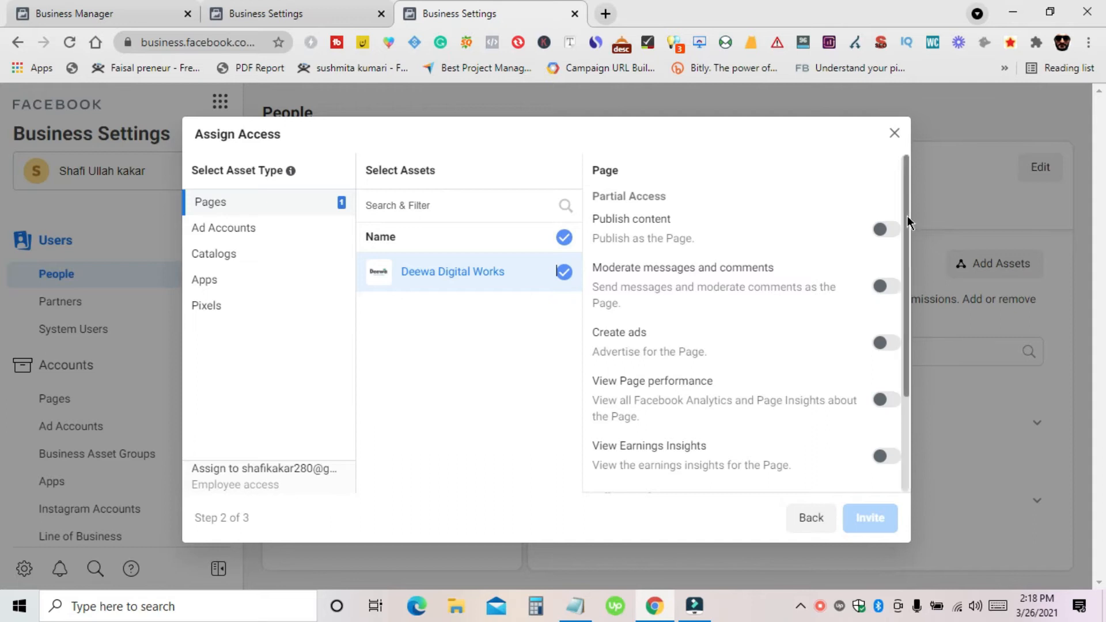
{"action": "scroll", "coordinate": [780, 277], "scroll_direction": "down", "scroll_amount": 3}
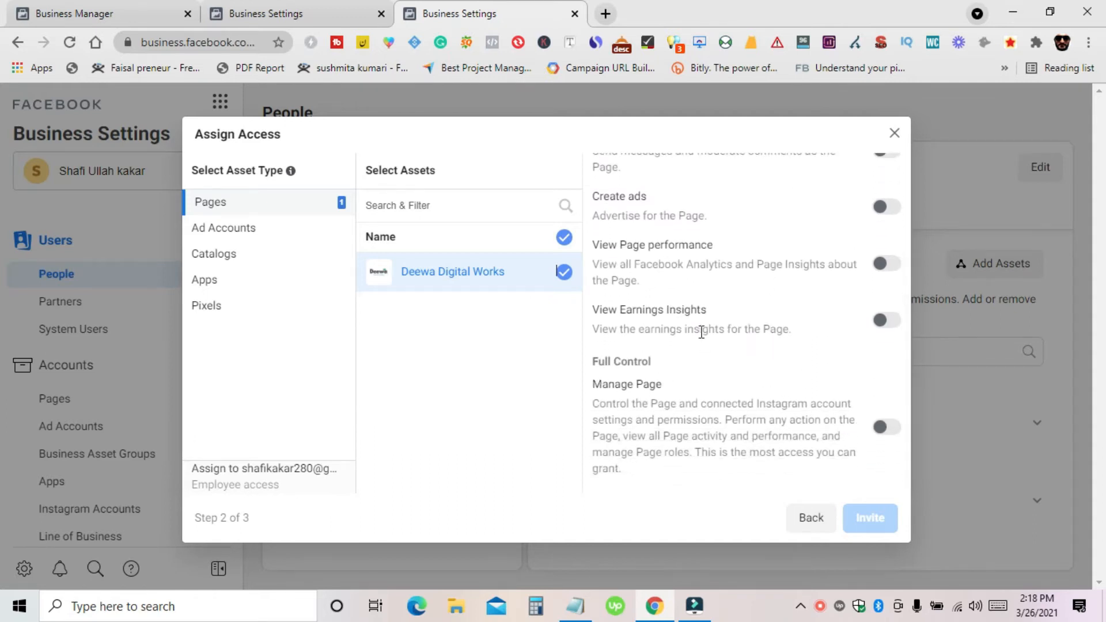
{"action": "scroll", "coordinate": [701, 333], "scroll_direction": "up", "scroll_amount": 3}
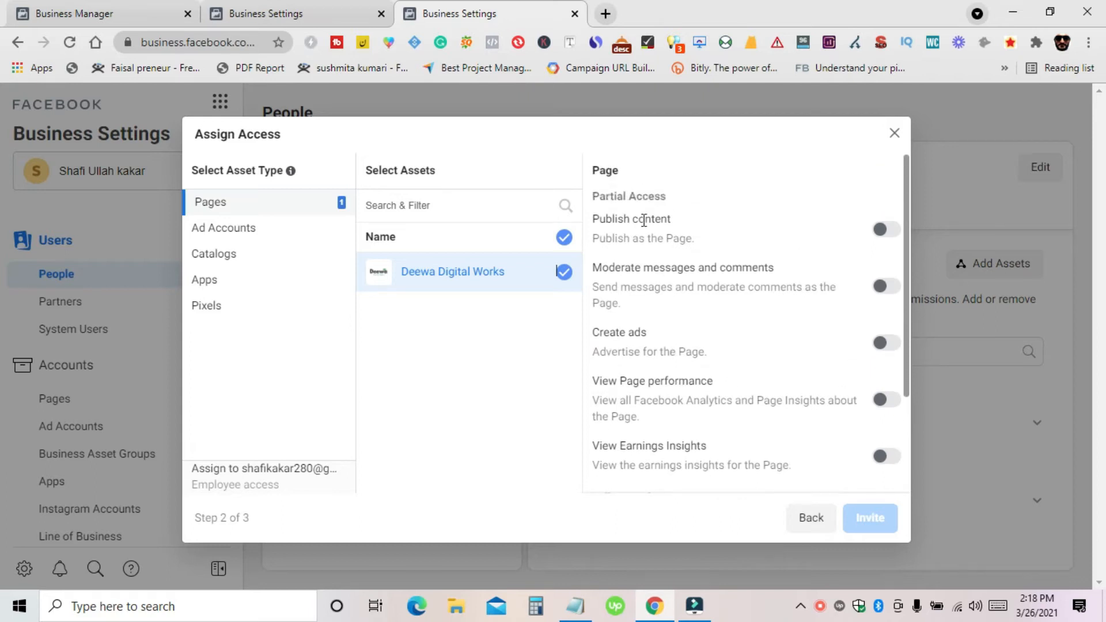
{"action": "scroll", "coordinate": [676, 227], "scroll_direction": "down", "scroll_amount": 3}
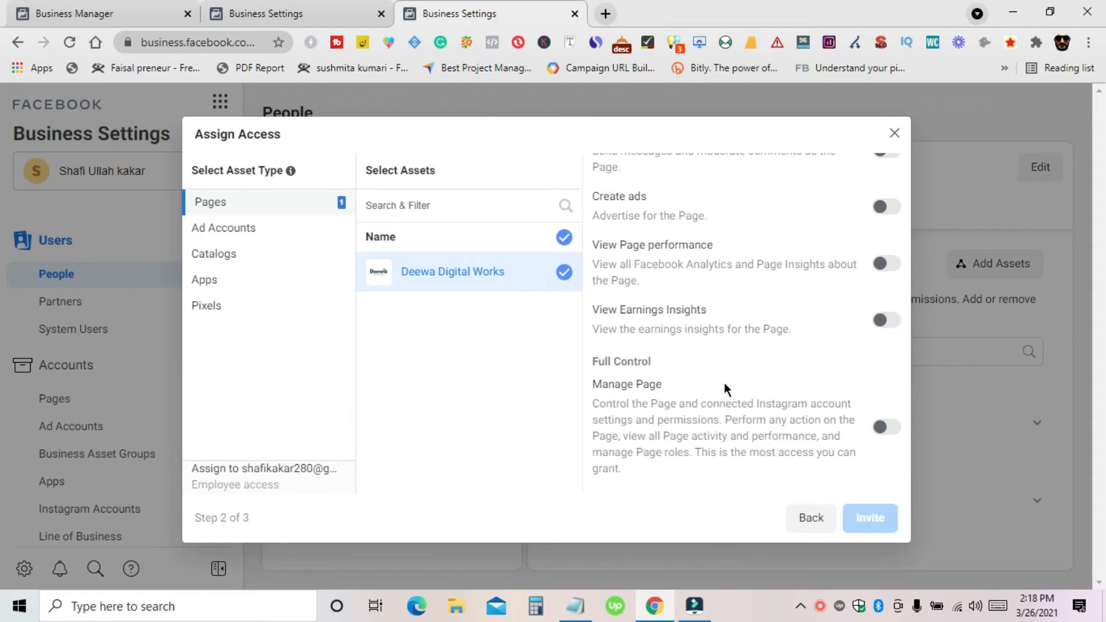
{"action": "scroll", "coordinate": [732, 361], "scroll_direction": "up", "scroll_amount": 2}
{"action": "scroll", "coordinate": [763, 393], "scroll_direction": "down", "scroll_amount": 2}
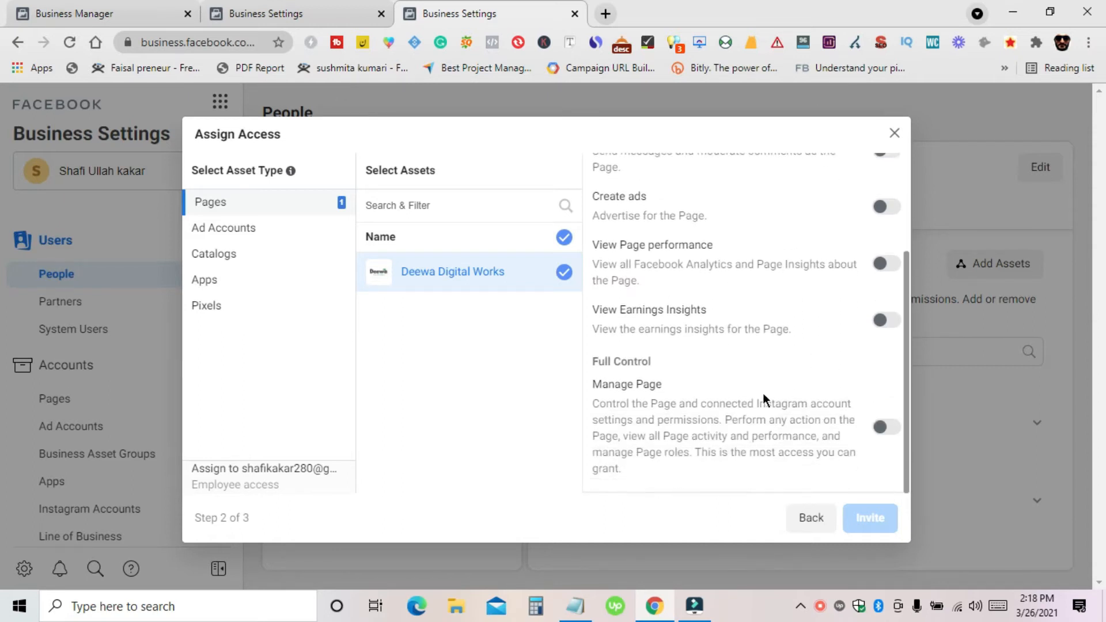
{"action": "left_click", "coordinate": [883, 430]}
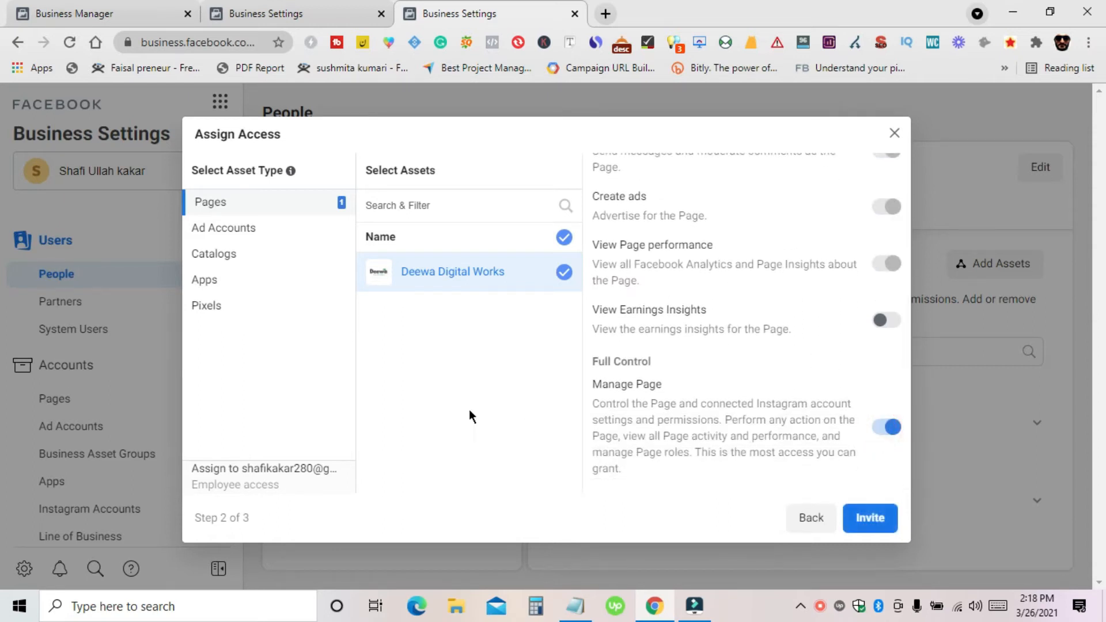
- Select the business ad account and switch on Manage Ad Account full control
{"action": "left_click", "coordinate": [236, 230]}
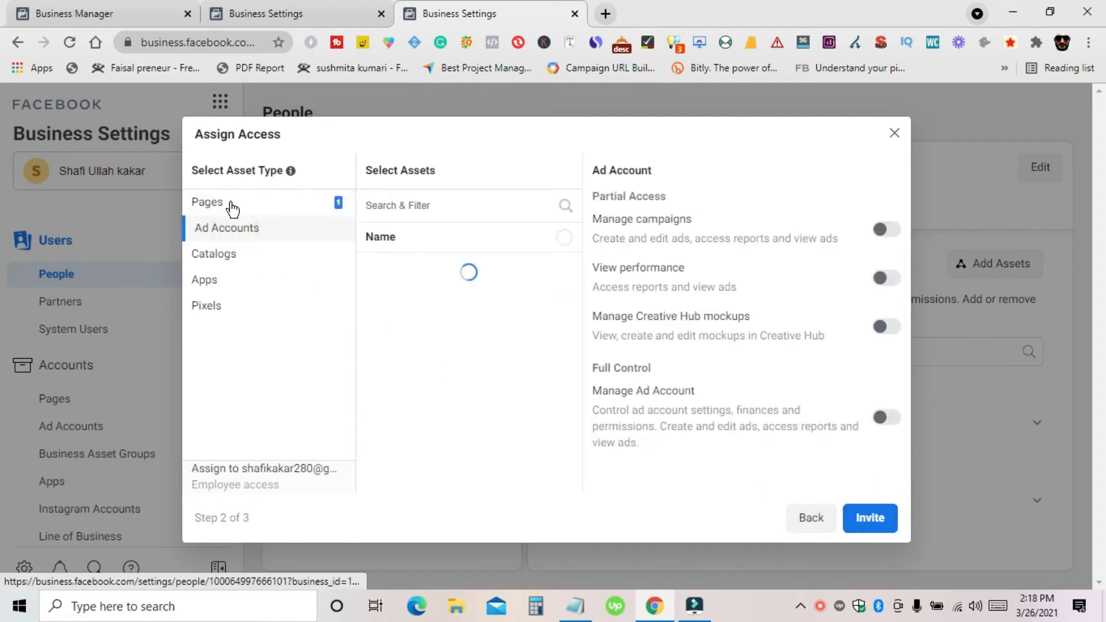
{"action": "left_click", "coordinate": [227, 205]}
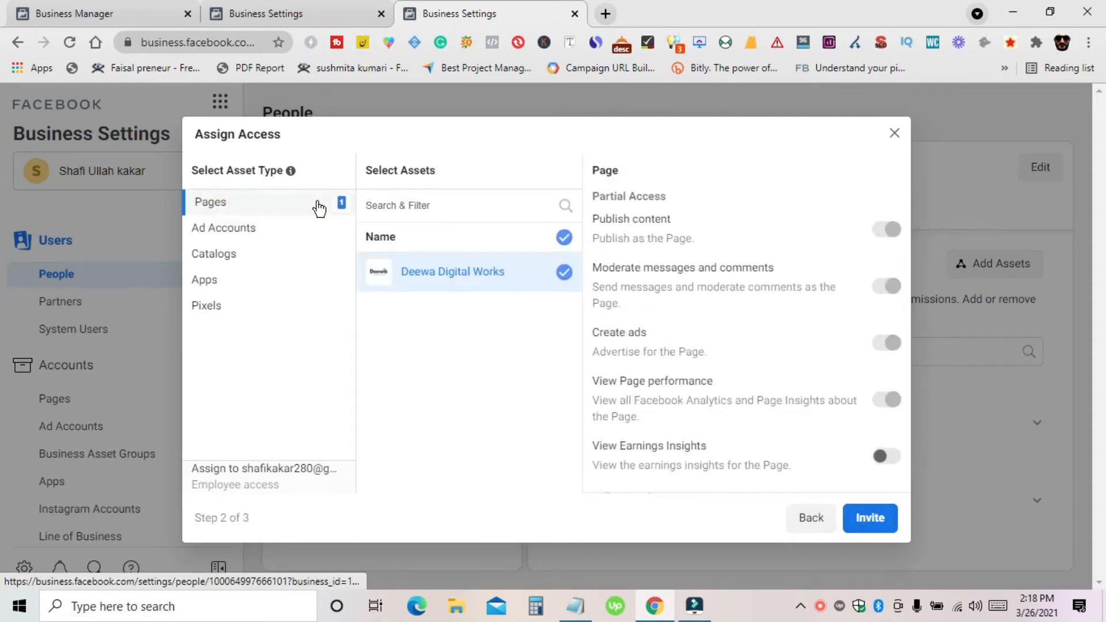
{"action": "left_click", "coordinate": [247, 241]}
{"action": "left_click", "coordinate": [564, 273]}
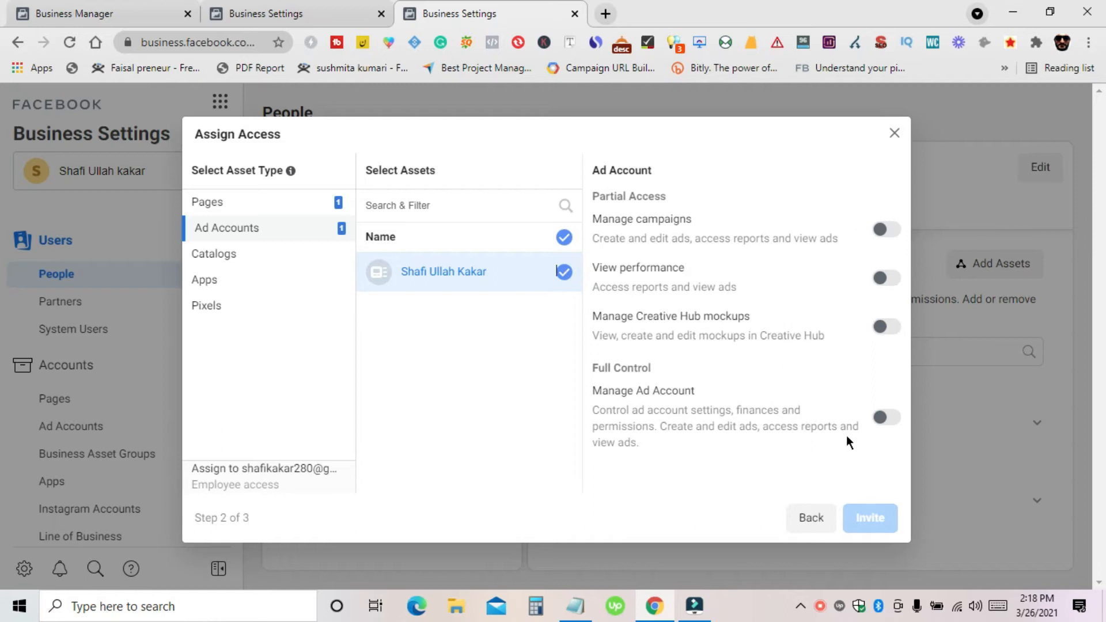
{"action": "left_click", "coordinate": [880, 419]}
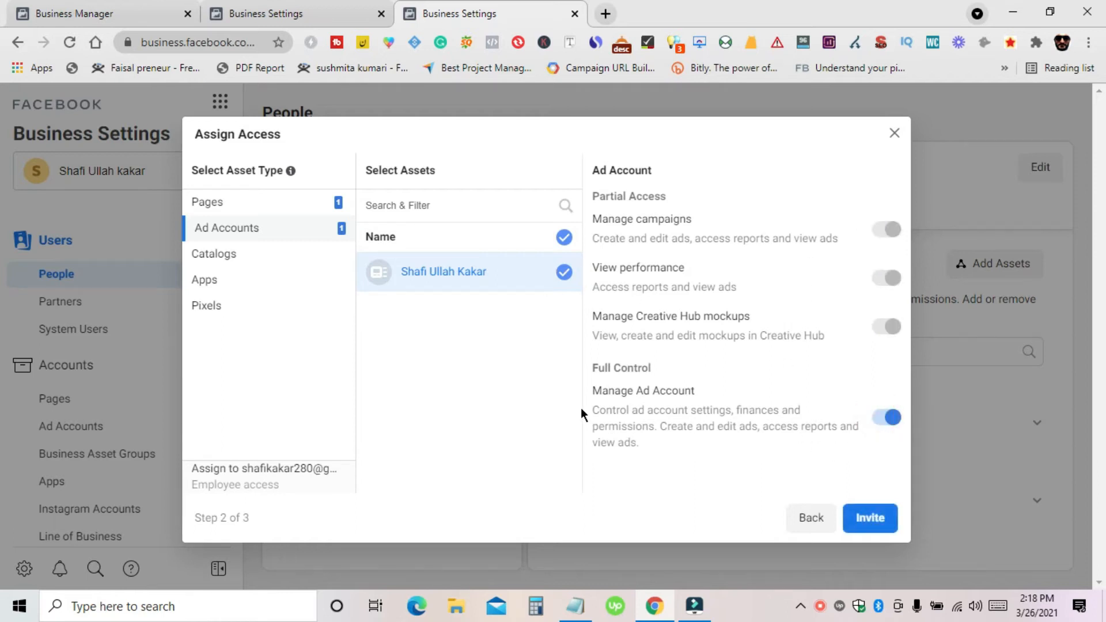
- Check Catalogs, Apps and Pixels, finding nothing to share
{"action": "left_click", "coordinate": [230, 261]}
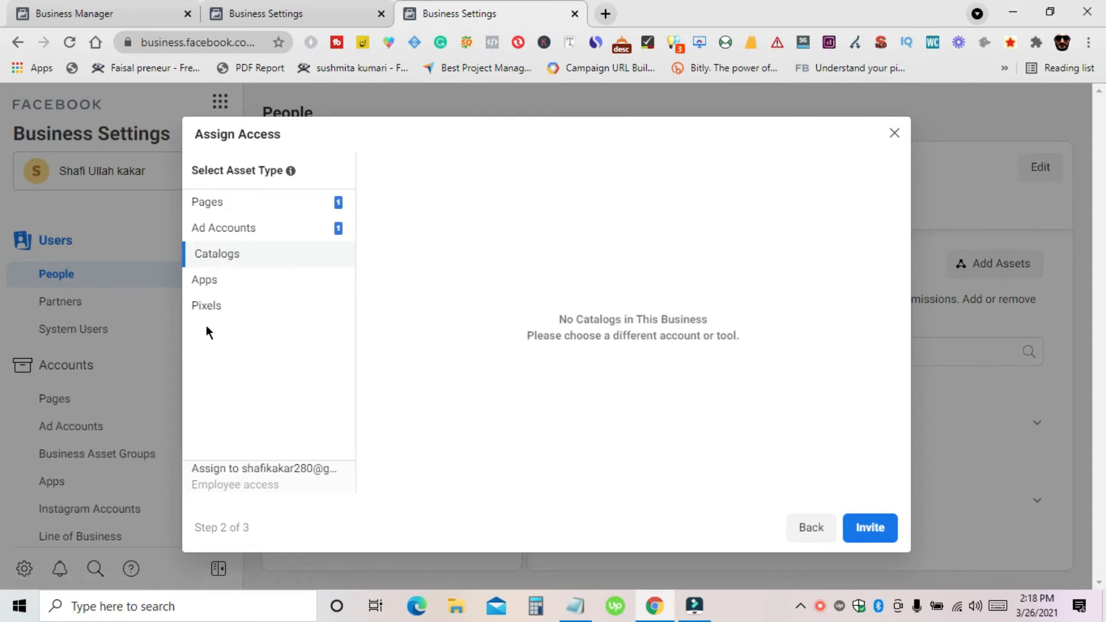
{"action": "left_click", "coordinate": [199, 281]}
{"action": "left_click", "coordinate": [206, 309]}
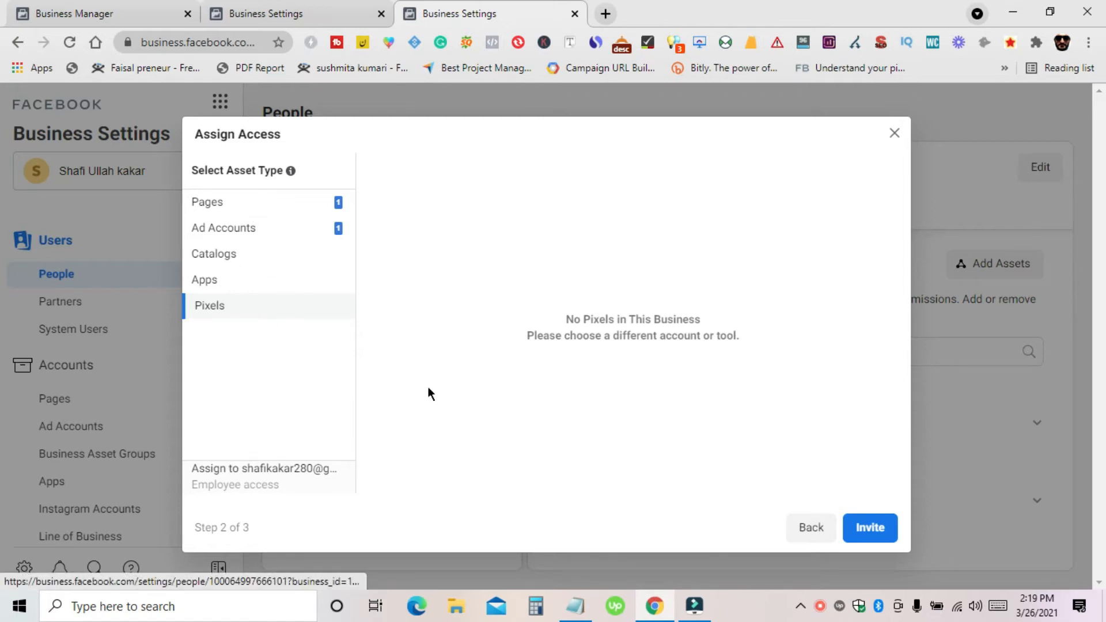
- Send the employee invitation and close the Invitation Sent confirmation
{"action": "left_click", "coordinate": [888, 533]}
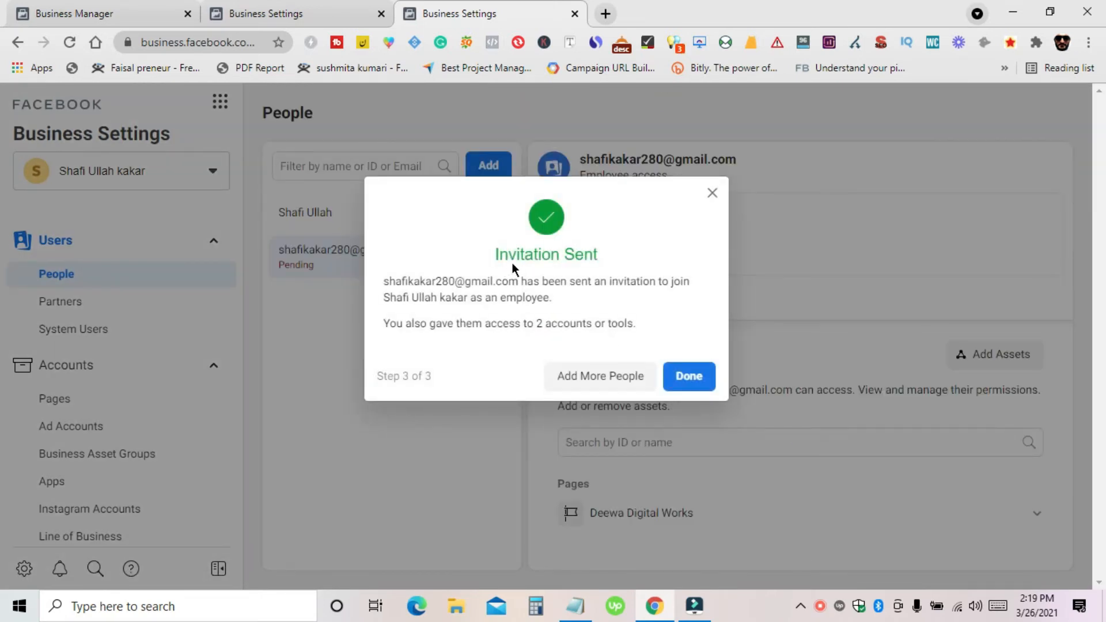
{"action": "left_click", "coordinate": [689, 377]}
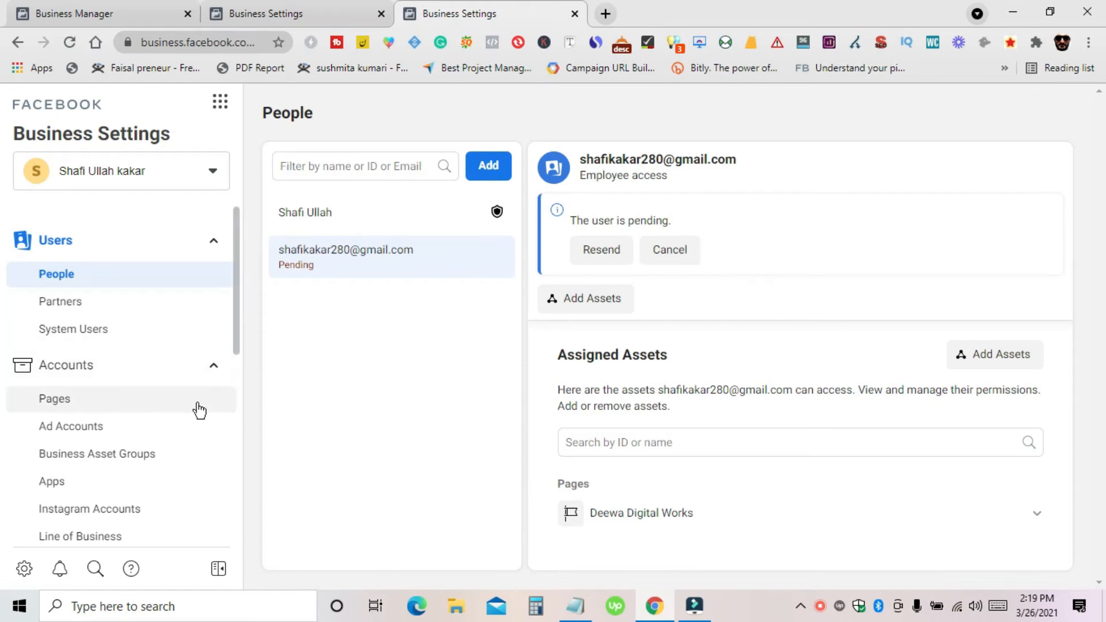
{"action": "scroll", "coordinate": [173, 386], "scroll_direction": "down", "scroll_amount": 2}
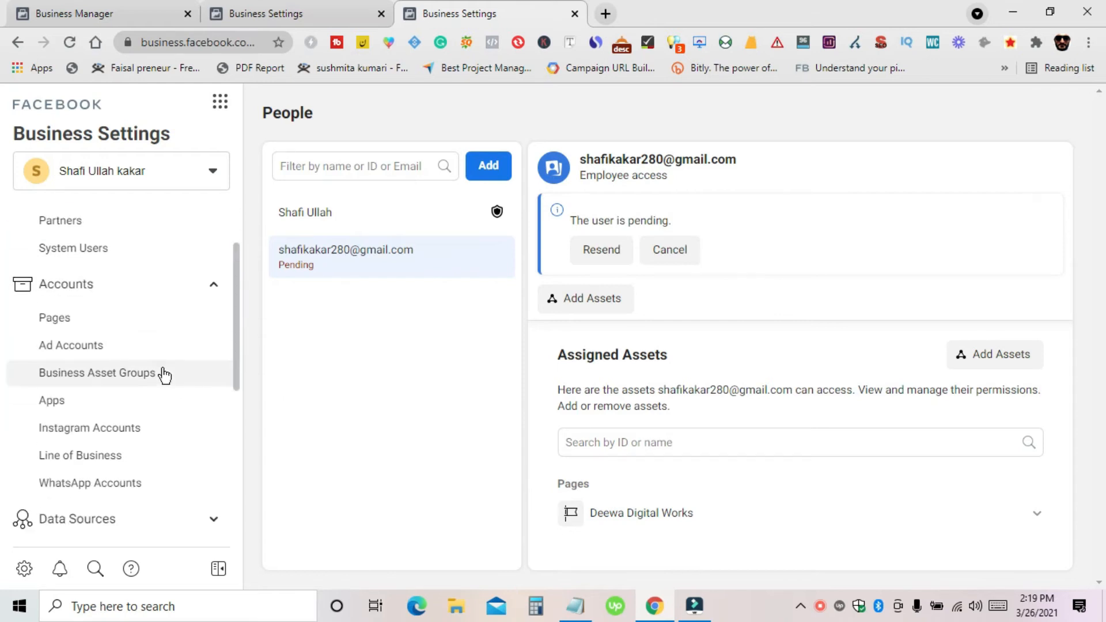
{"action": "scroll", "coordinate": [144, 351], "scroll_direction": "up", "scroll_amount": 2}
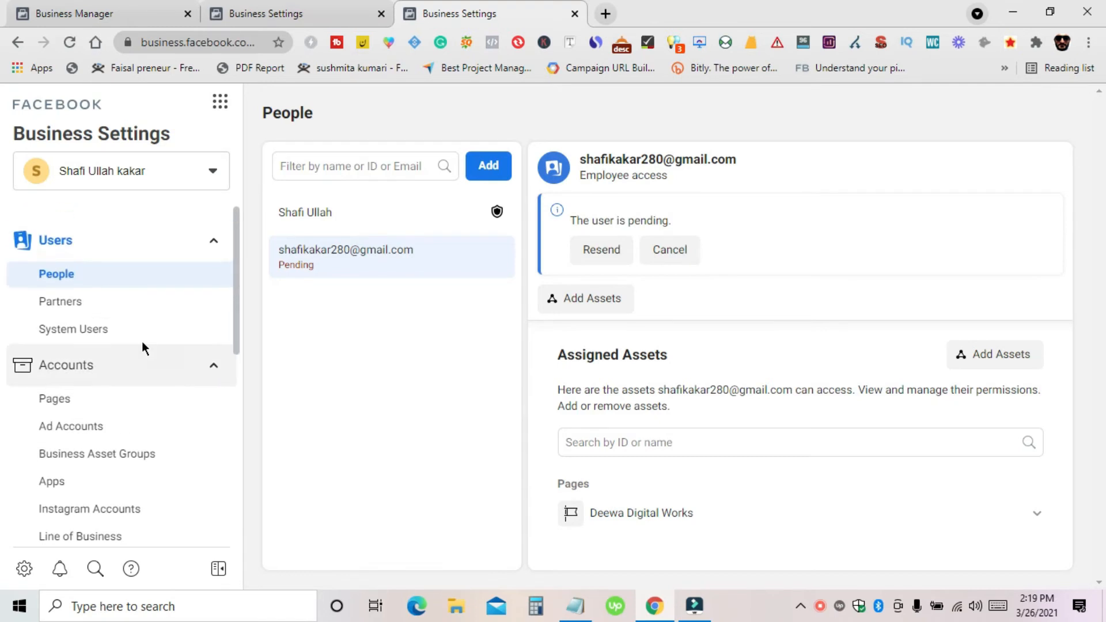
{"action": "scroll", "coordinate": [147, 340], "scroll_direction": "down", "scroll_amount": 5}
{"action": "scroll", "coordinate": [139, 363], "scroll_direction": "up", "scroll_amount": 4}
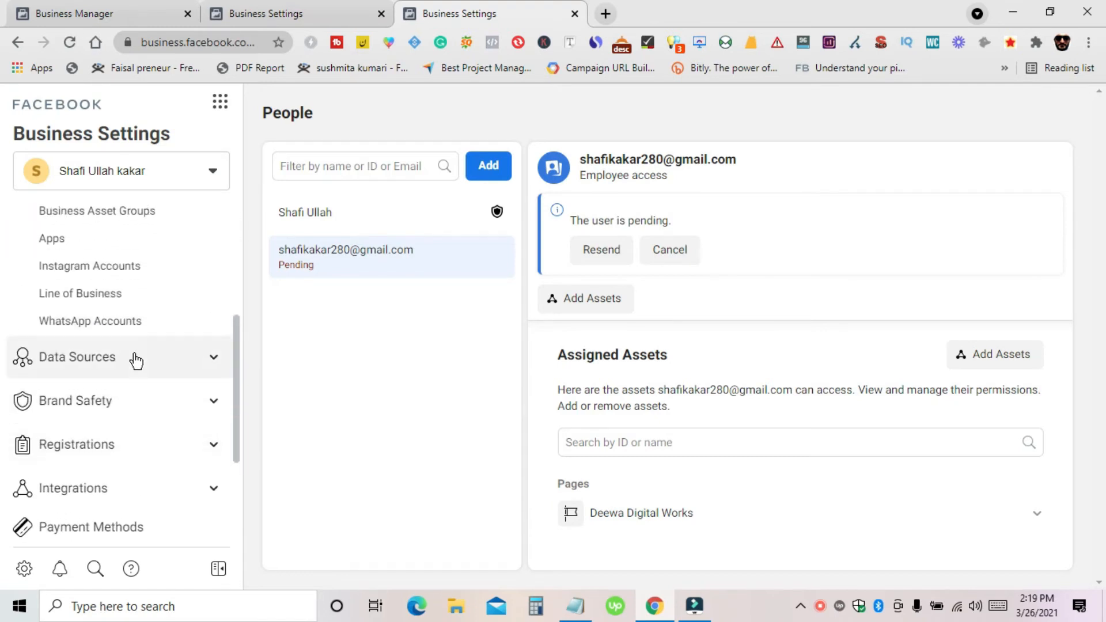
{"action": "scroll", "coordinate": [136, 364], "scroll_direction": "up", "scroll_amount": 4}
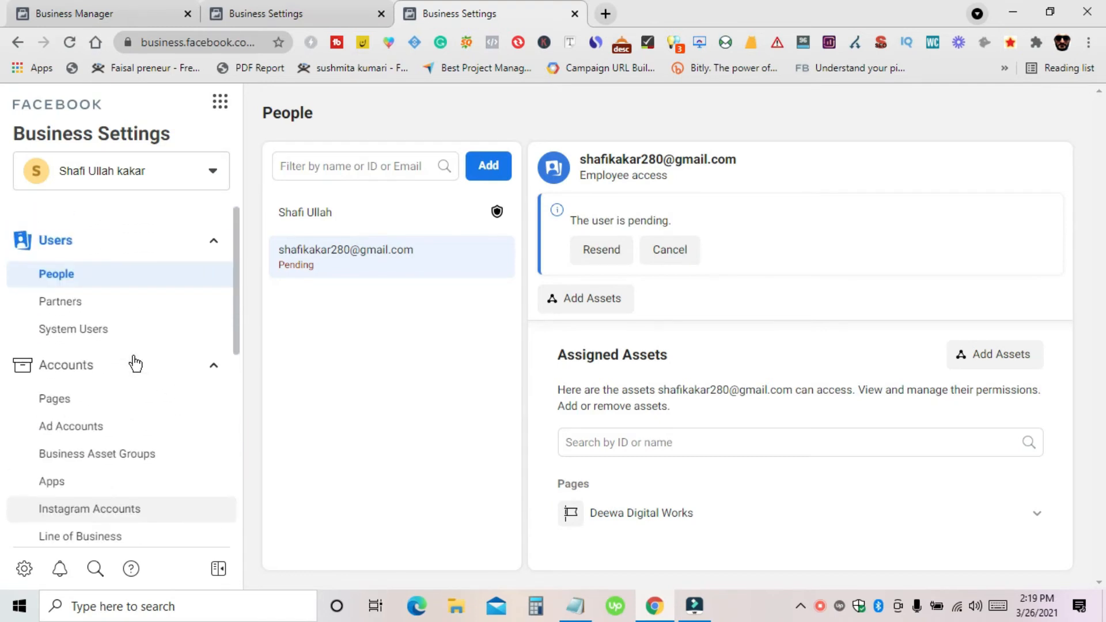
- In Partners, preview the request-assets partner introduction and close it
{"action": "left_click", "coordinate": [92, 302]}
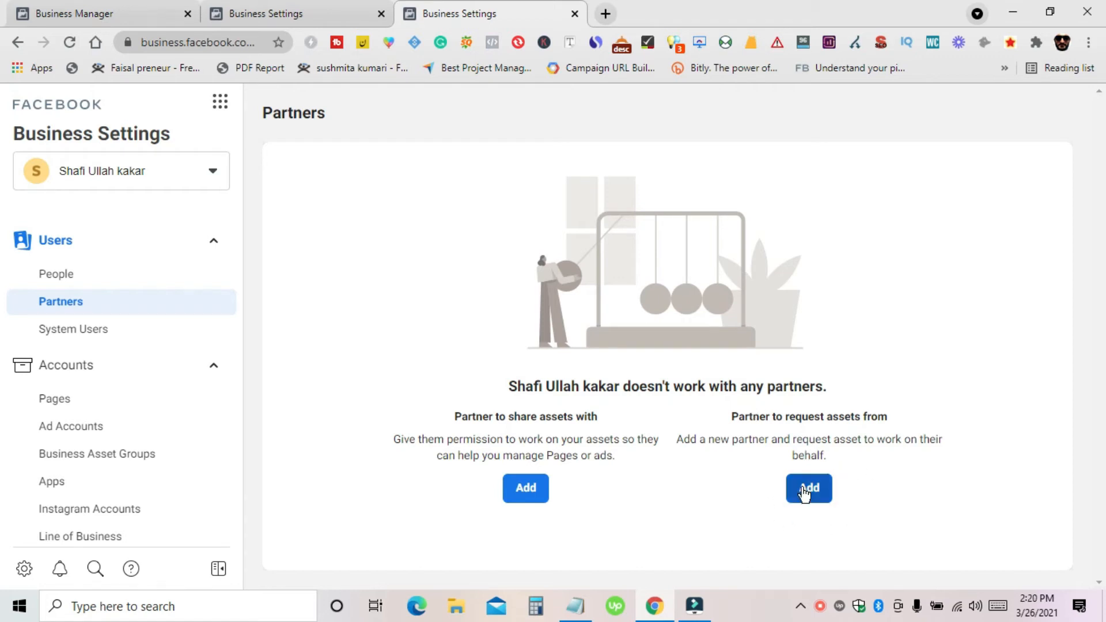
{"action": "left_click", "coordinate": [818, 508]}
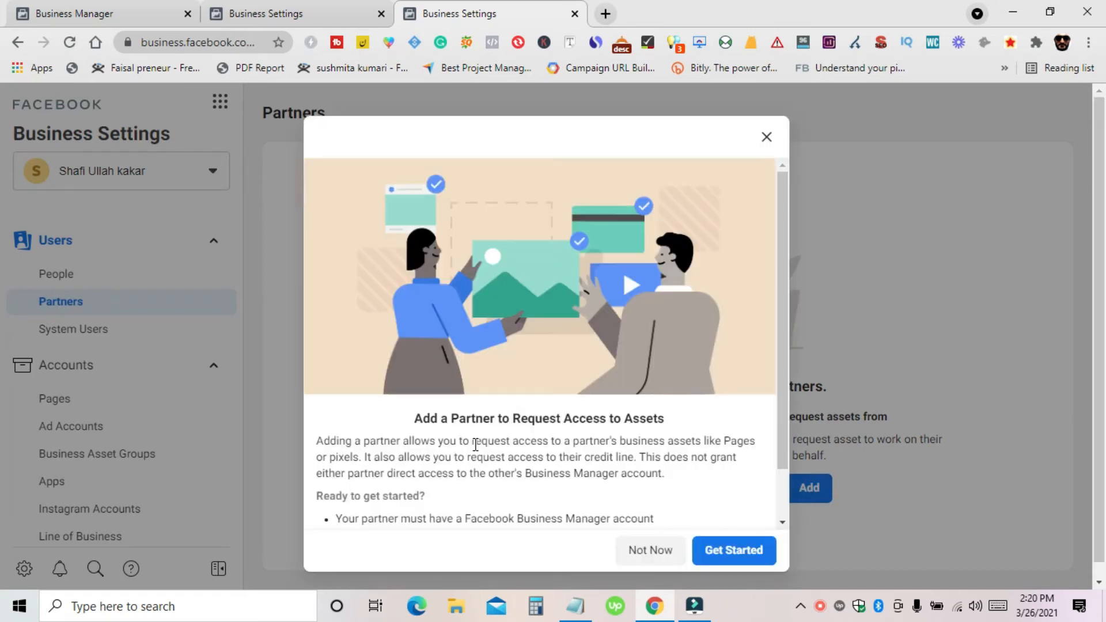
{"action": "scroll", "coordinate": [570, 440], "scroll_direction": "down", "scroll_amount": 3}
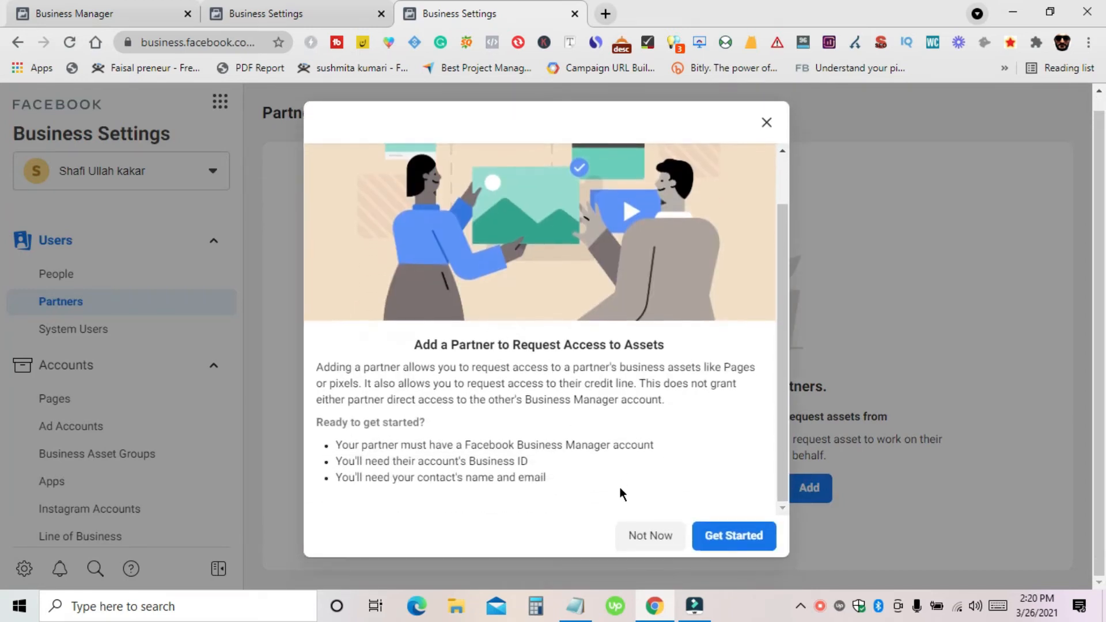
{"action": "left_click", "coordinate": [767, 123]}
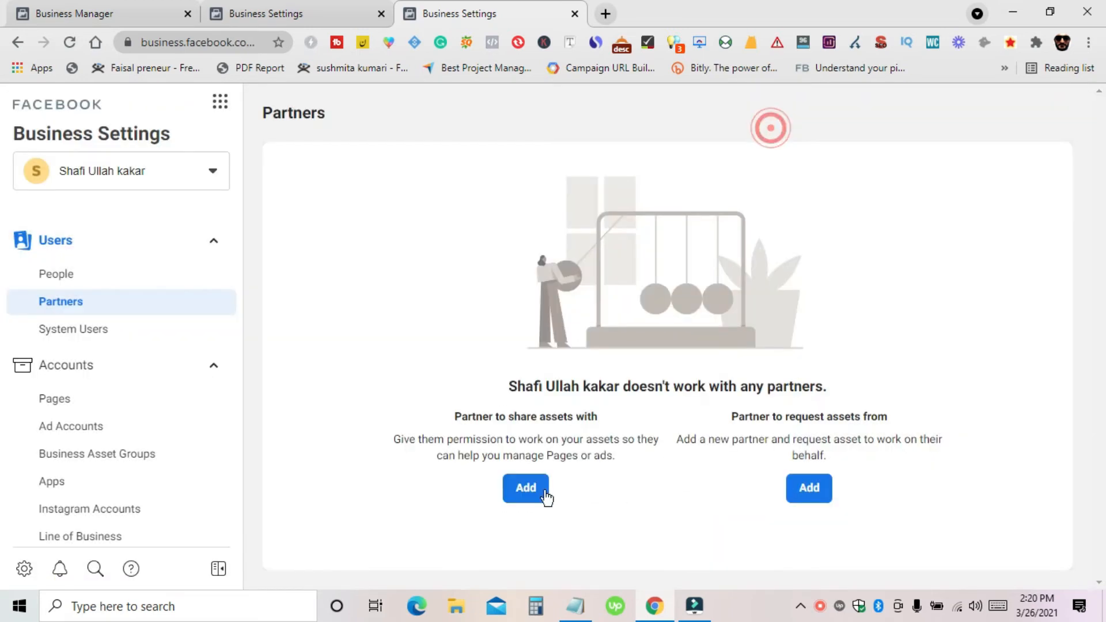
- Preview and cancel the share-assets partner dialog, then go to System Users
{"action": "left_click", "coordinate": [512, 489]}
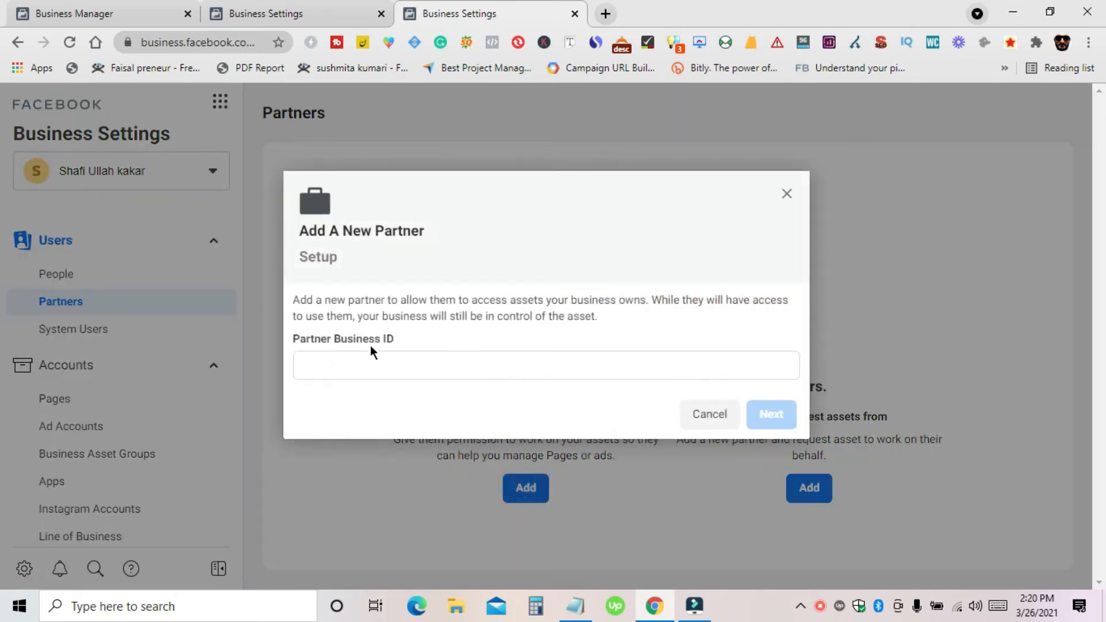
{"action": "left_click", "coordinate": [689, 414]}
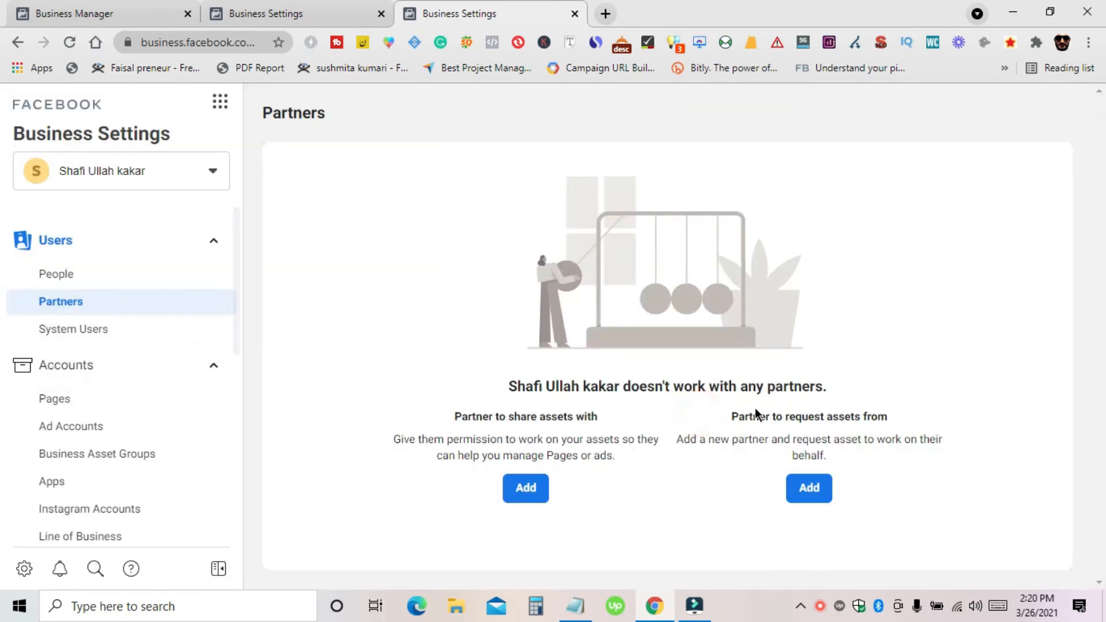
{"action": "left_click", "coordinate": [93, 339]}
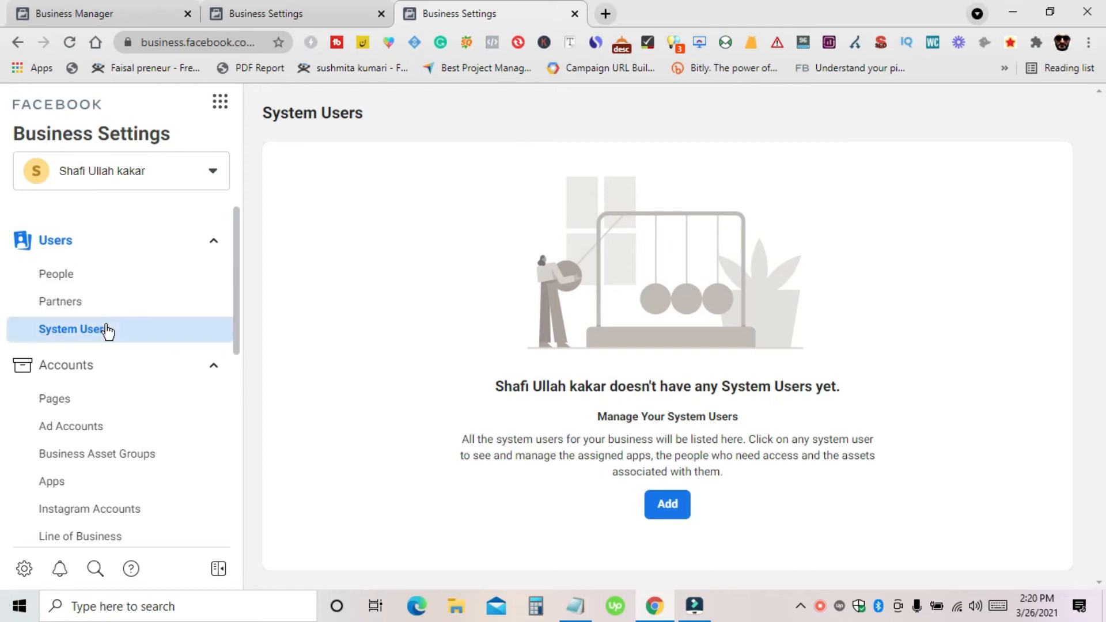
- Scroll the sidebar and view the Business Asset Groups page
{"action": "scroll", "coordinate": [107, 331], "scroll_direction": "down", "scroll_amount": 3}
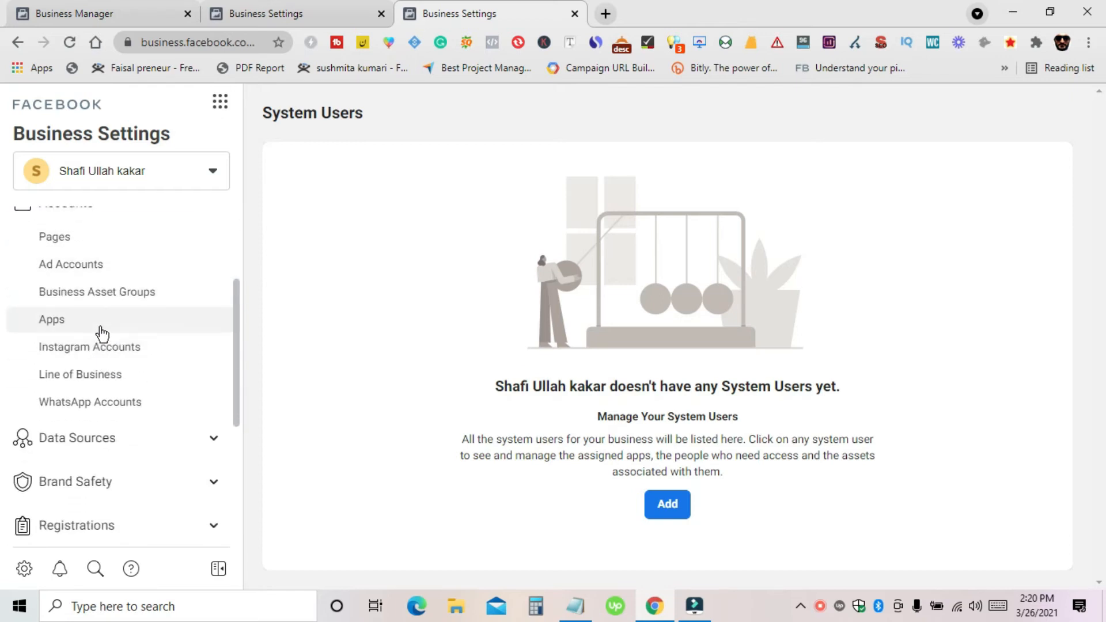
{"action": "scroll", "coordinate": [101, 328], "scroll_direction": "up", "scroll_amount": 3}
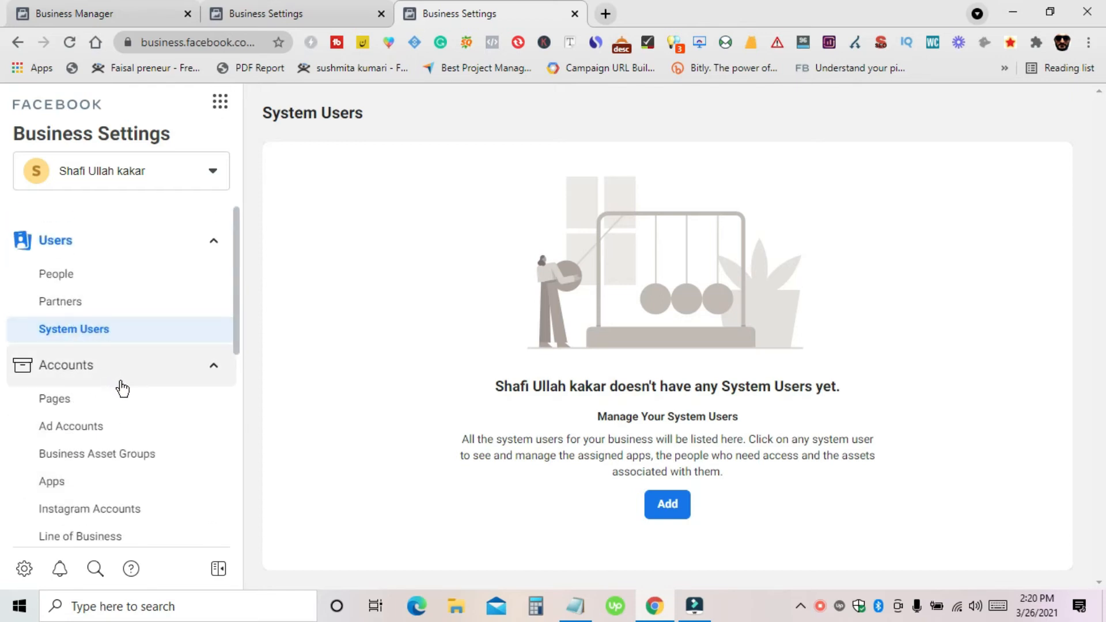
{"action": "scroll", "coordinate": [111, 356], "scroll_direction": "down", "scroll_amount": 2}
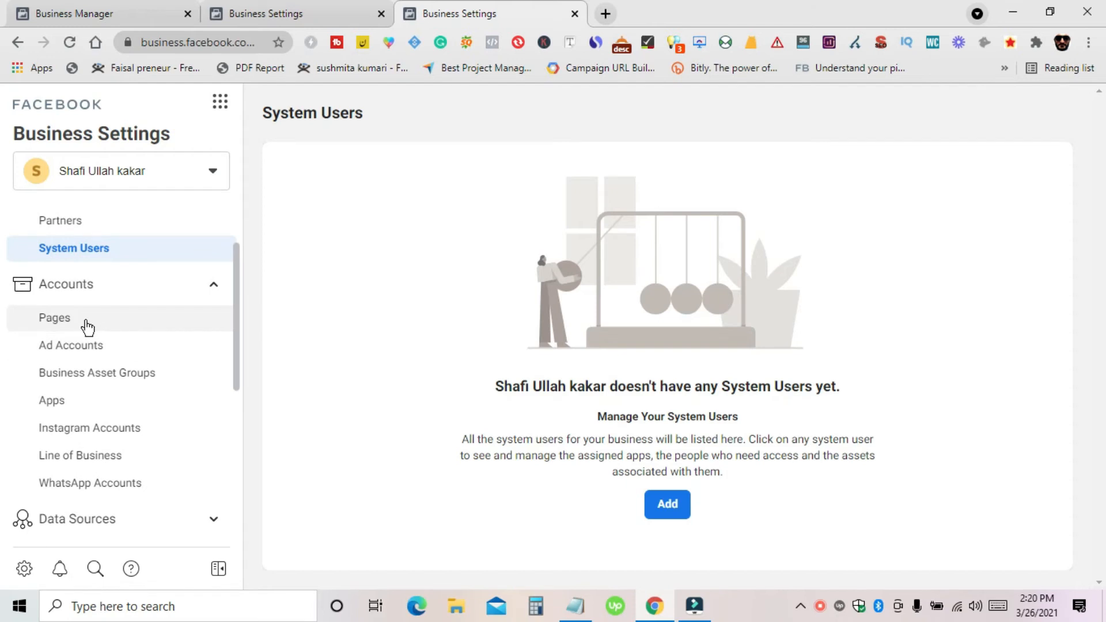
{"action": "left_click", "coordinate": [124, 386]}
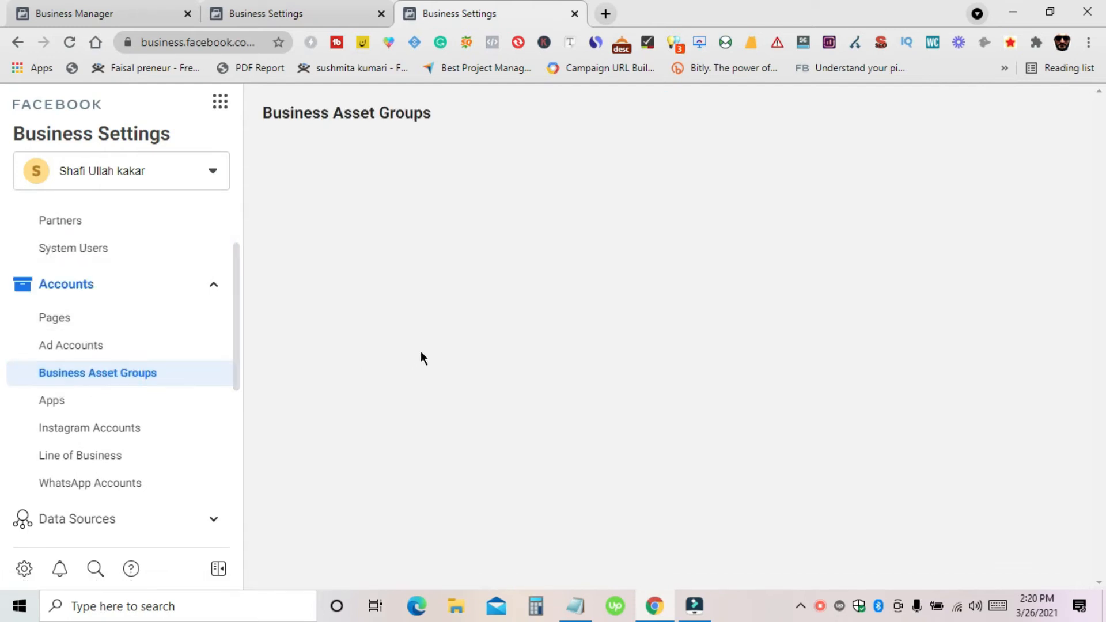
- View Apps, open and dismiss its Add options, then go to Instagram Accounts
{"action": "scroll", "coordinate": [513, 300], "scroll_direction": "down", "scroll_amount": 2}
{"action": "left_click", "coordinate": [132, 399]}
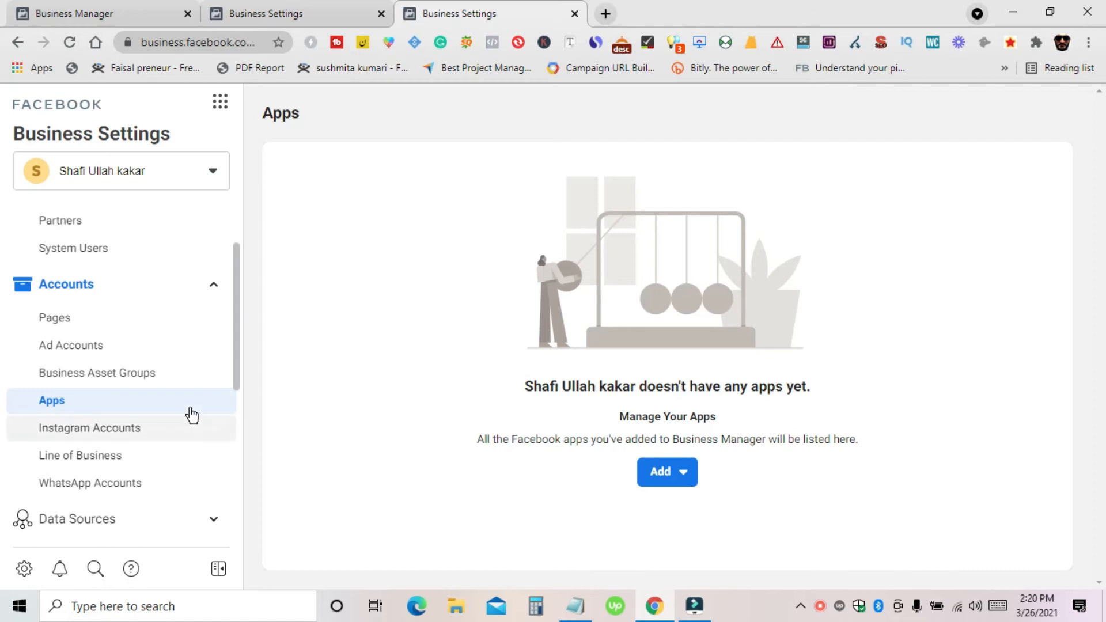
{"action": "left_click", "coordinate": [684, 476]}
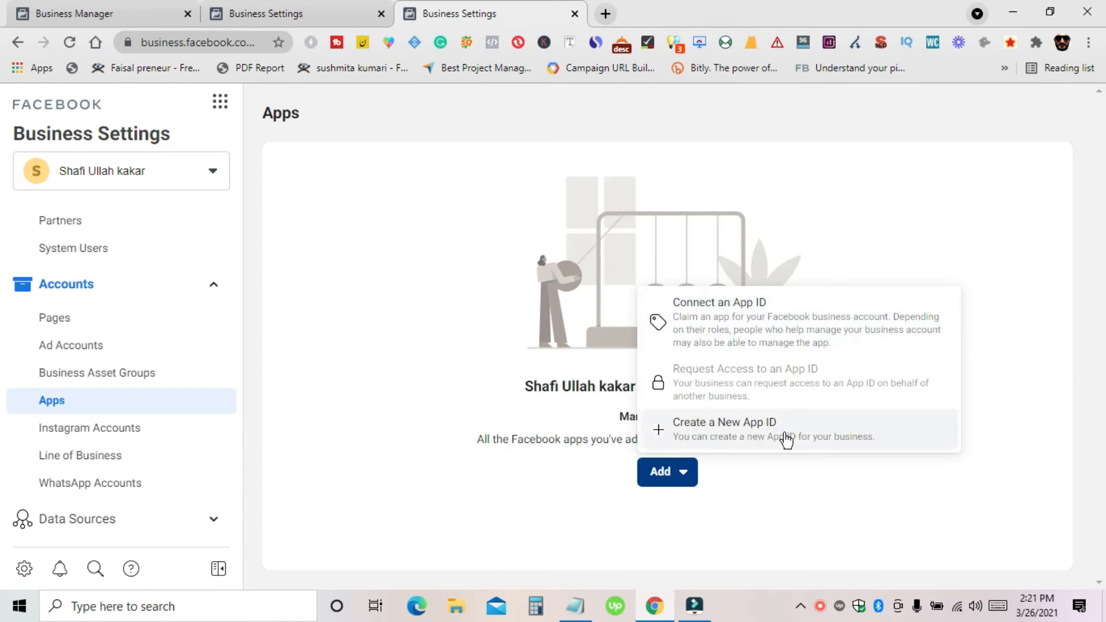
{"action": "left_click", "coordinate": [404, 423]}
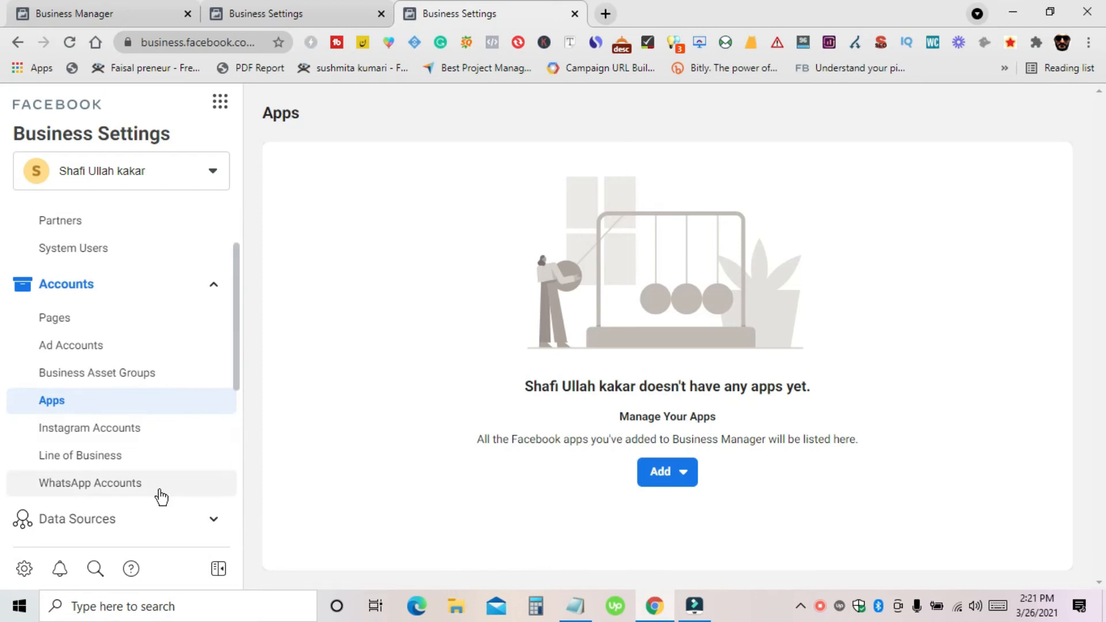
{"action": "scroll", "coordinate": [158, 494], "scroll_direction": "down", "scroll_amount": 2}
{"action": "left_click", "coordinate": [131, 353]}
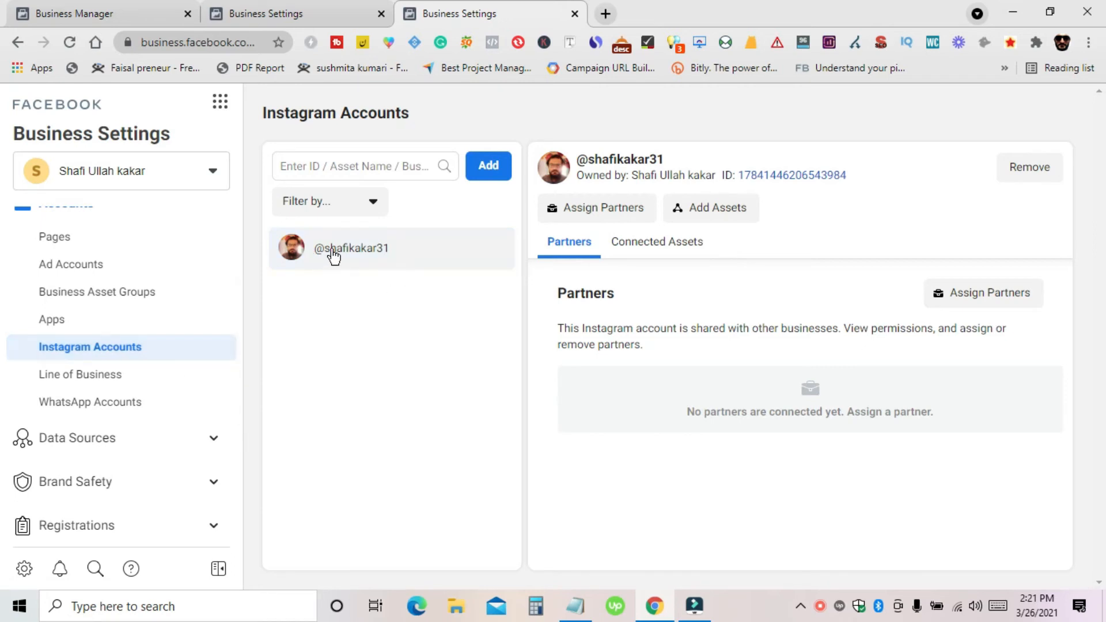
- Preview and close the add Instagram account form, then view Line of Business and WhatsApp Accounts
{"action": "scroll", "coordinate": [181, 323], "scroll_direction": "up", "scroll_amount": 2}
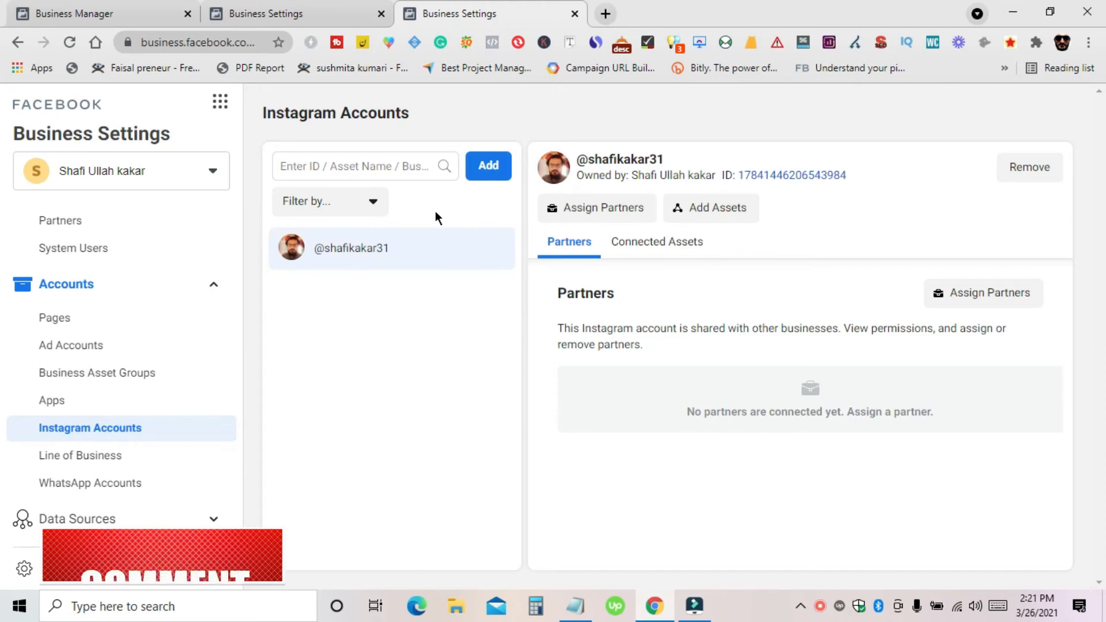
{"action": "left_click", "coordinate": [478, 170]}
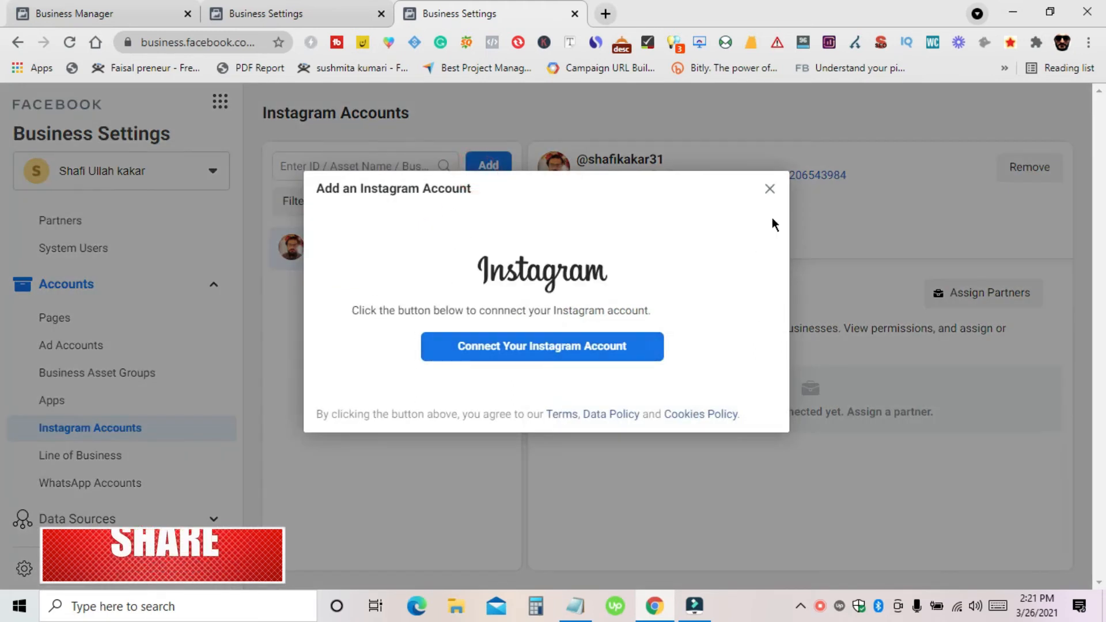
{"action": "left_click", "coordinate": [770, 189]}
{"action": "scroll", "coordinate": [167, 349], "scroll_direction": "down", "scroll_amount": 3}
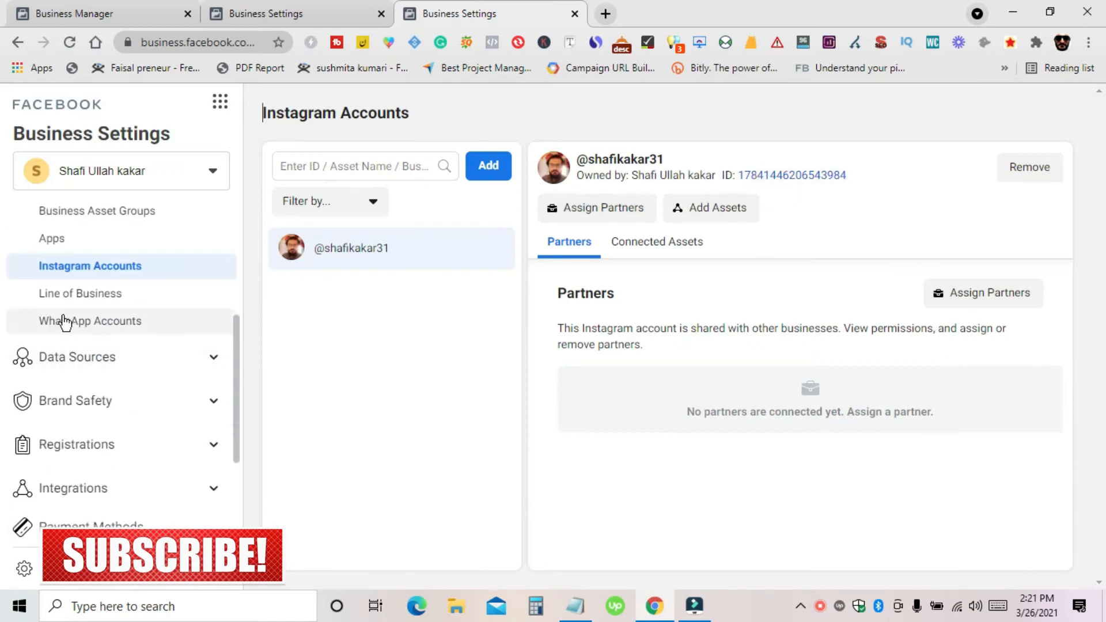
{"action": "left_click", "coordinate": [80, 293]}
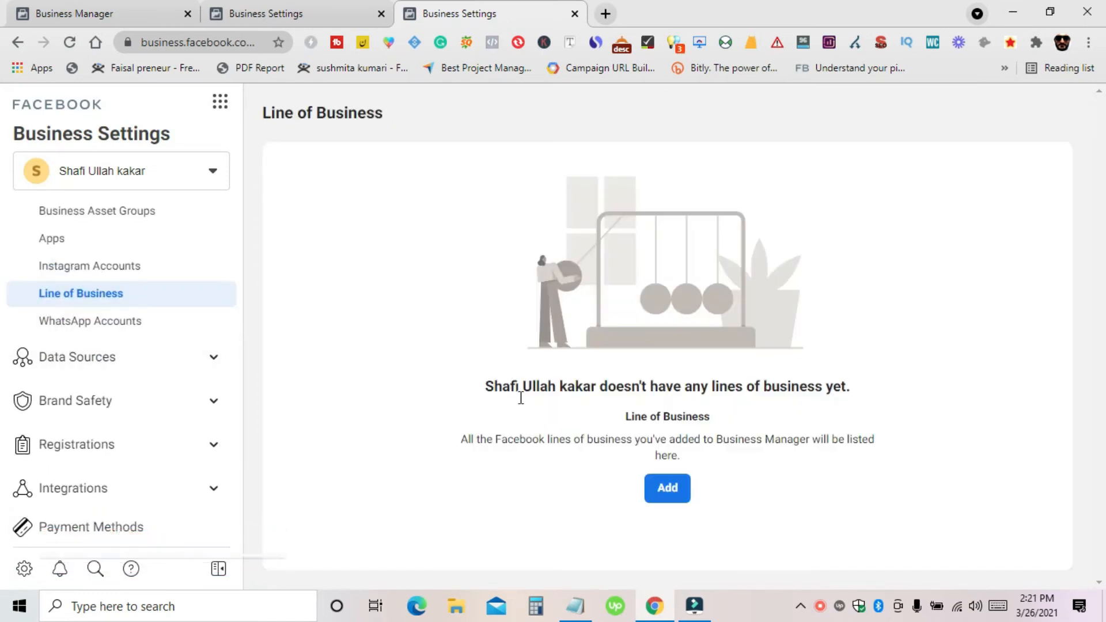
{"action": "left_click", "coordinate": [34, 324]}
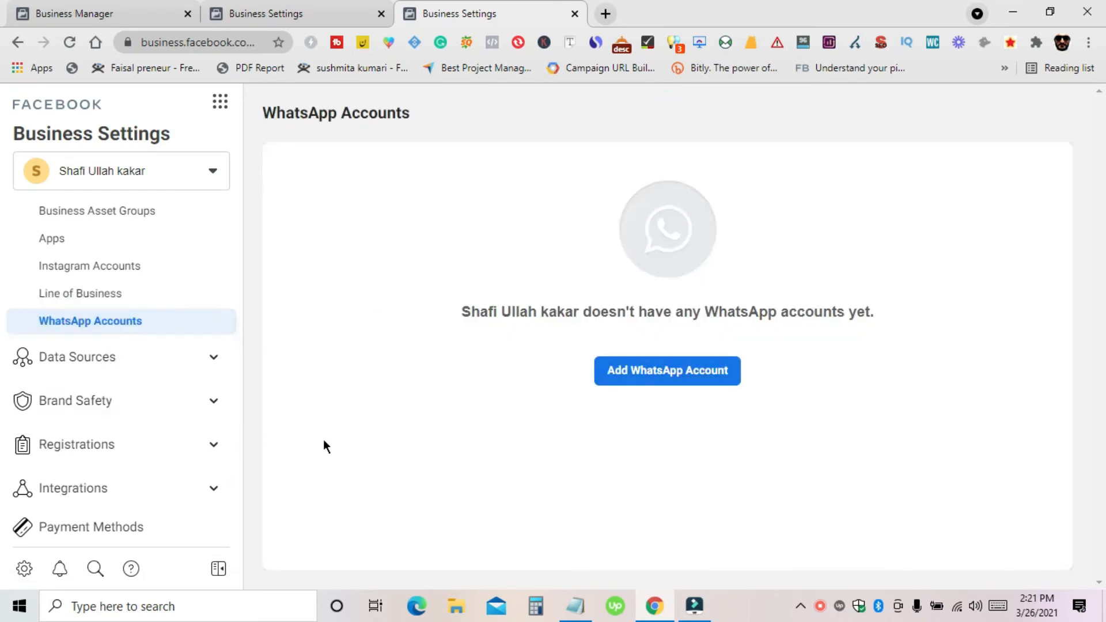
- Cancel the Add WhatsApp Account form and expand the Data Sources group
{"action": "left_click", "coordinate": [720, 379]}
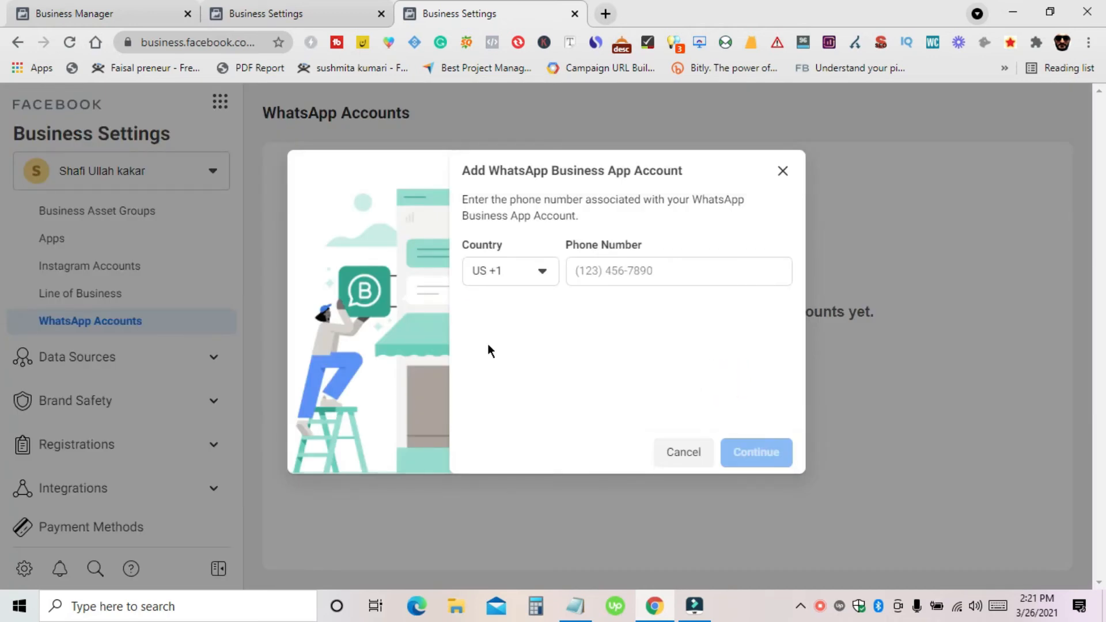
{"action": "left_click", "coordinate": [670, 449]}
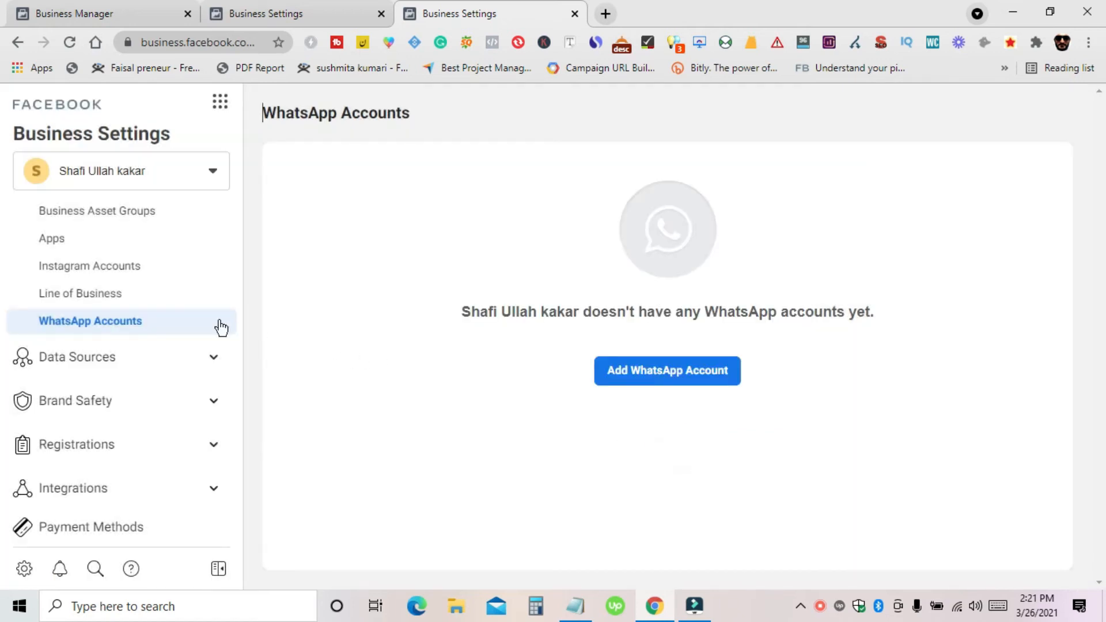
{"action": "left_click", "coordinate": [121, 369]}
{"action": "scroll", "coordinate": [126, 366], "scroll_direction": "down", "scroll_amount": 3}
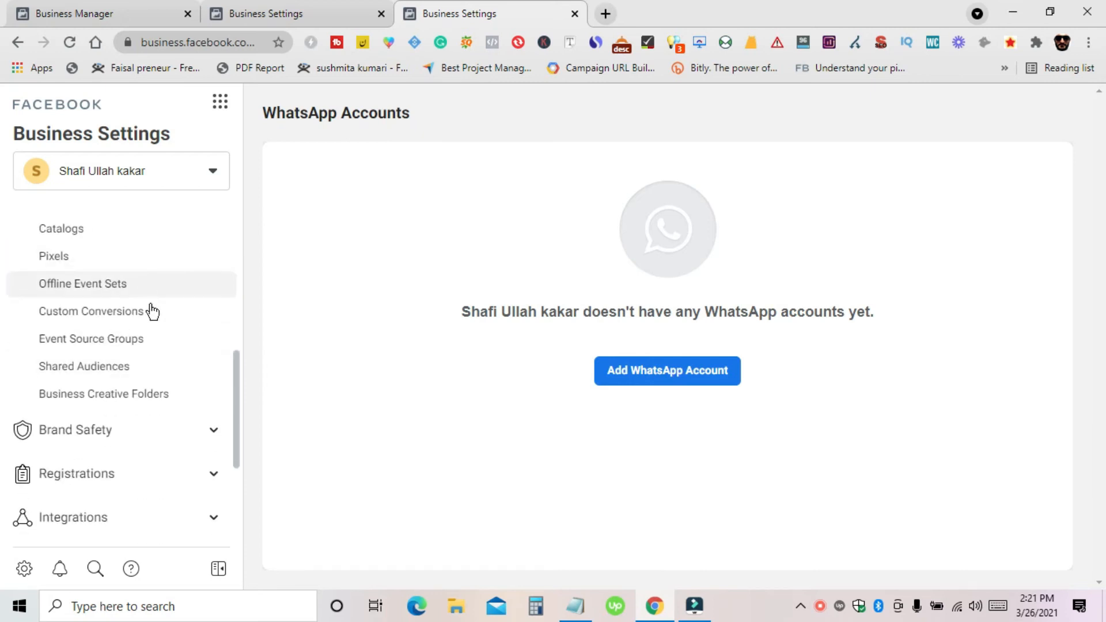
{"action": "scroll", "coordinate": [141, 326], "scroll_direction": "up", "scroll_amount": 1}
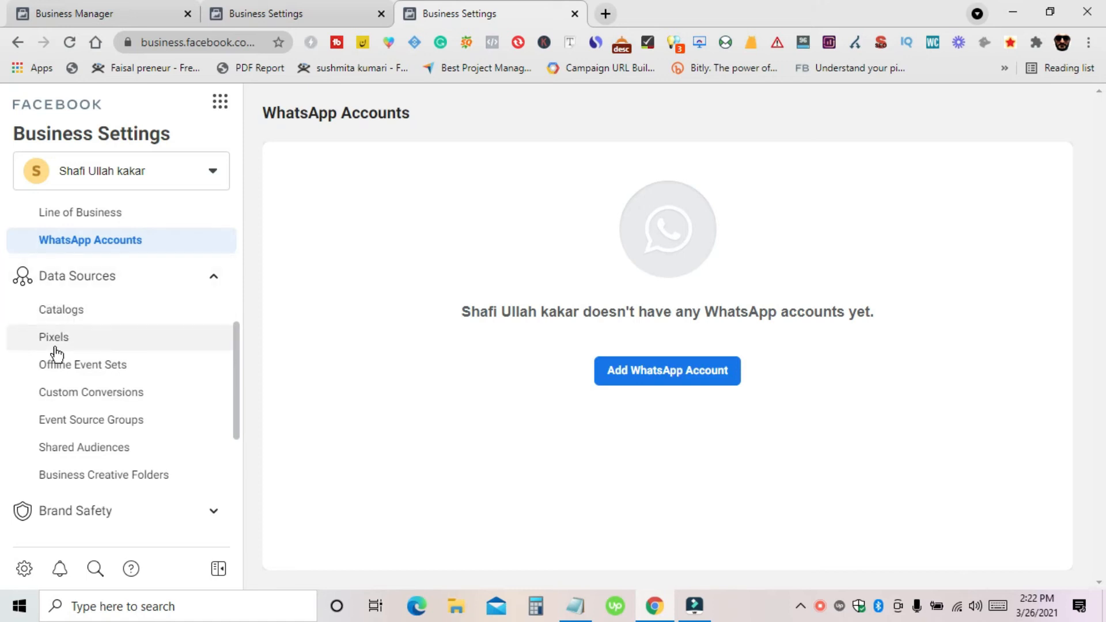
- Request access to a catalog with Deewa Digital Works as primary Page, then open Pixels
{"action": "left_click", "coordinate": [90, 322]}
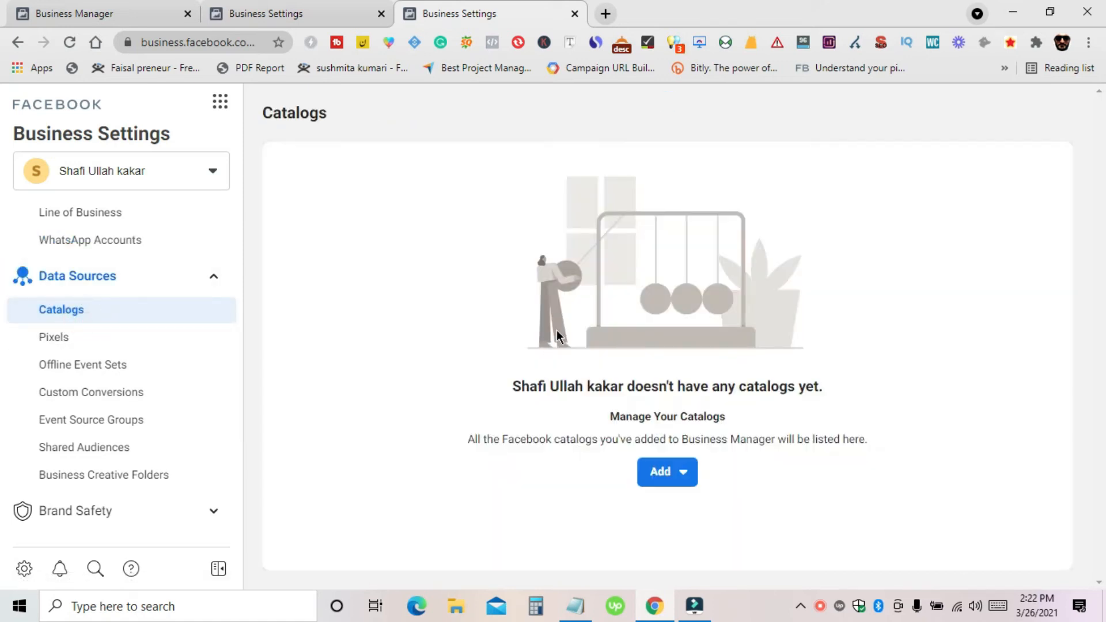
{"action": "left_click", "coordinate": [678, 488]}
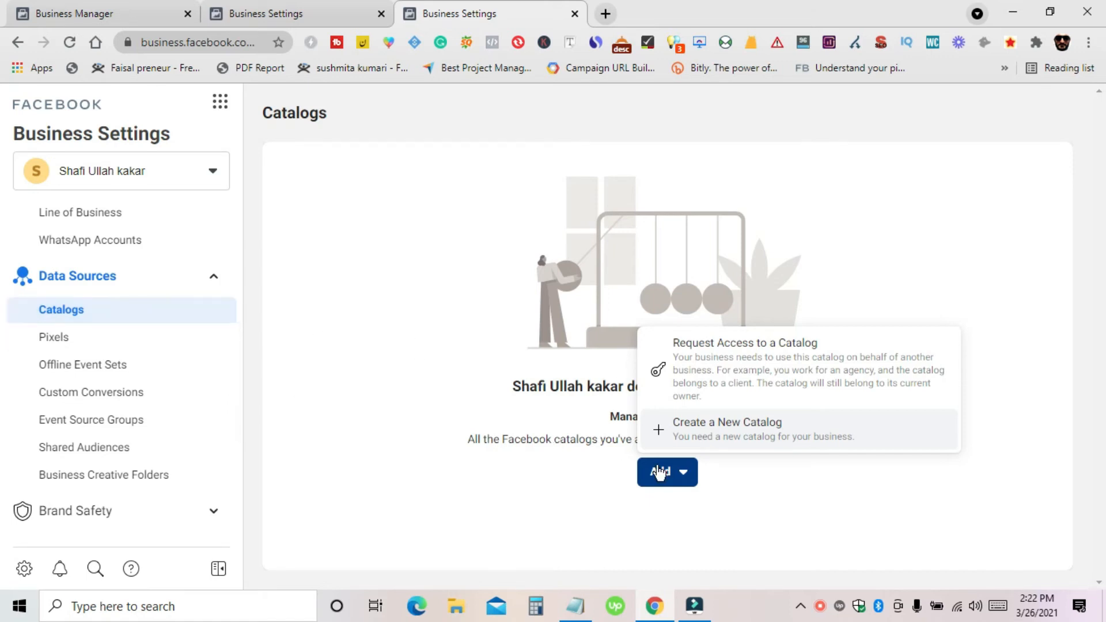
{"action": "left_click", "coordinate": [706, 362]}
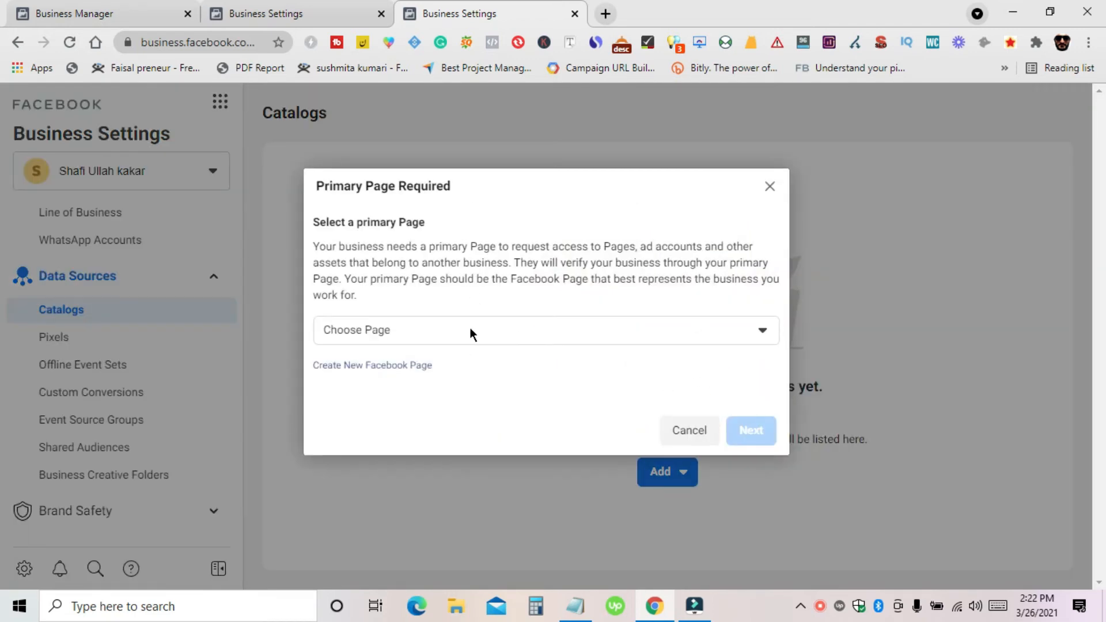
{"action": "left_click", "coordinate": [470, 332]}
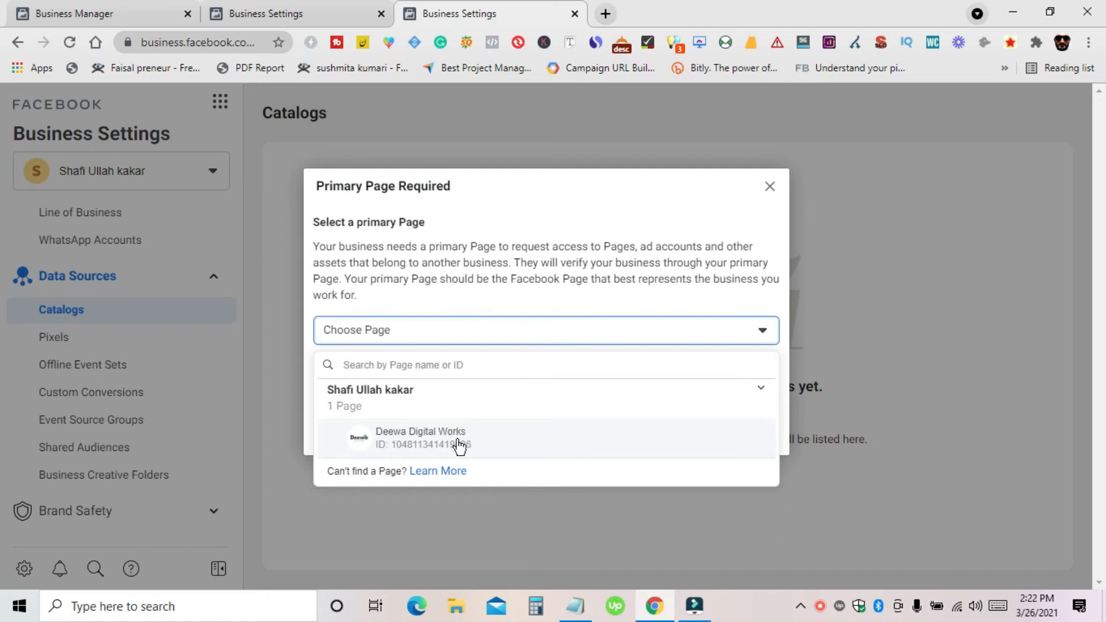
{"action": "left_click", "coordinate": [412, 450]}
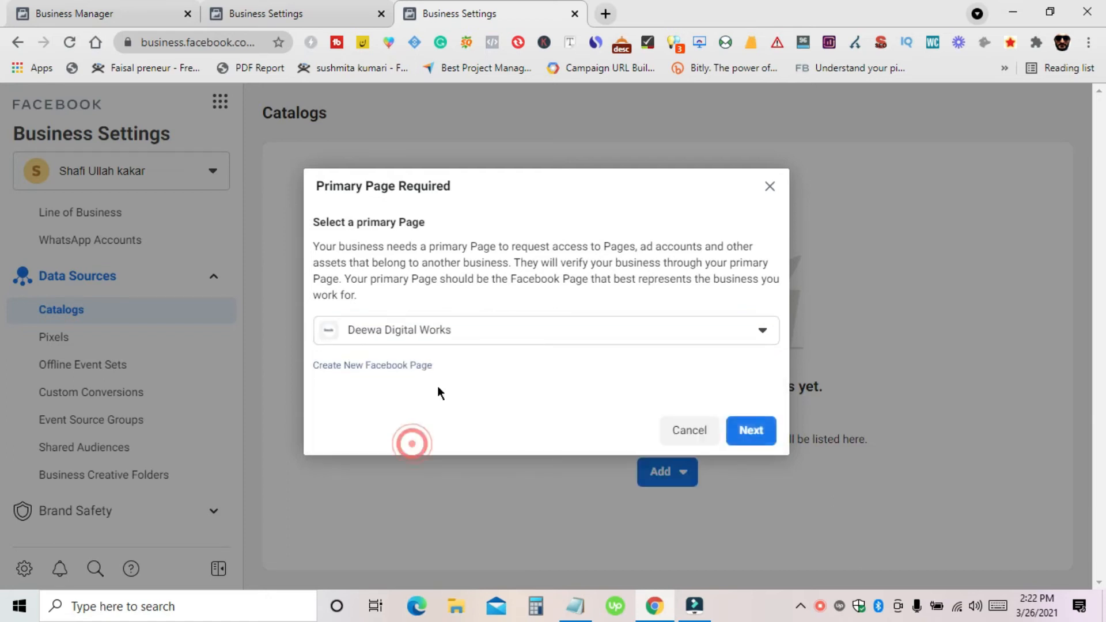
{"action": "left_click", "coordinate": [732, 430]}
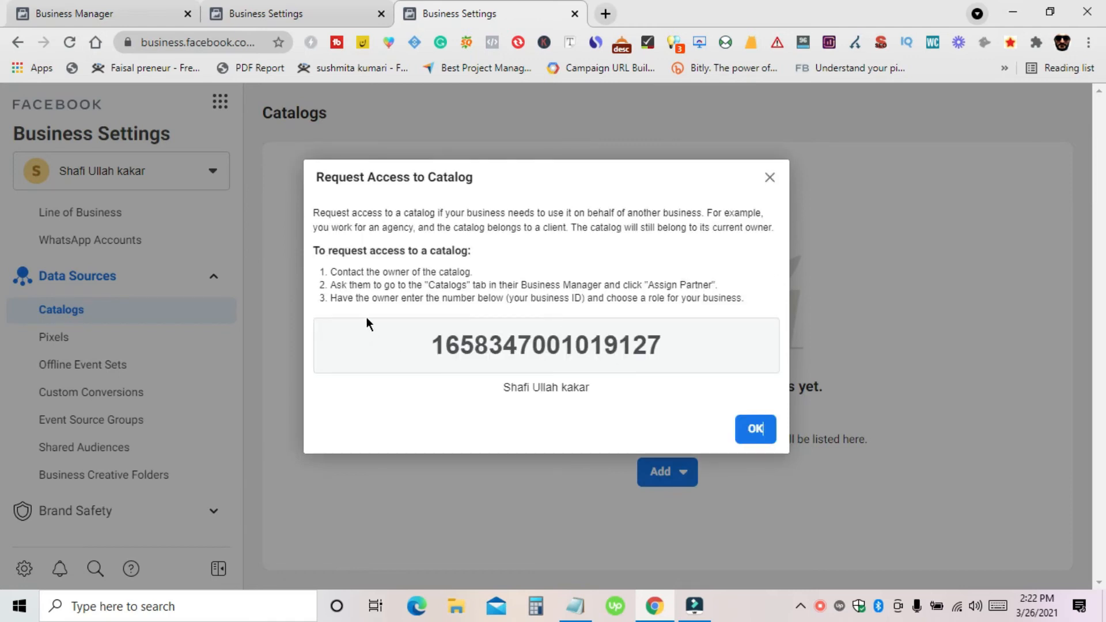
{"action": "left_click", "coordinate": [756, 432]}
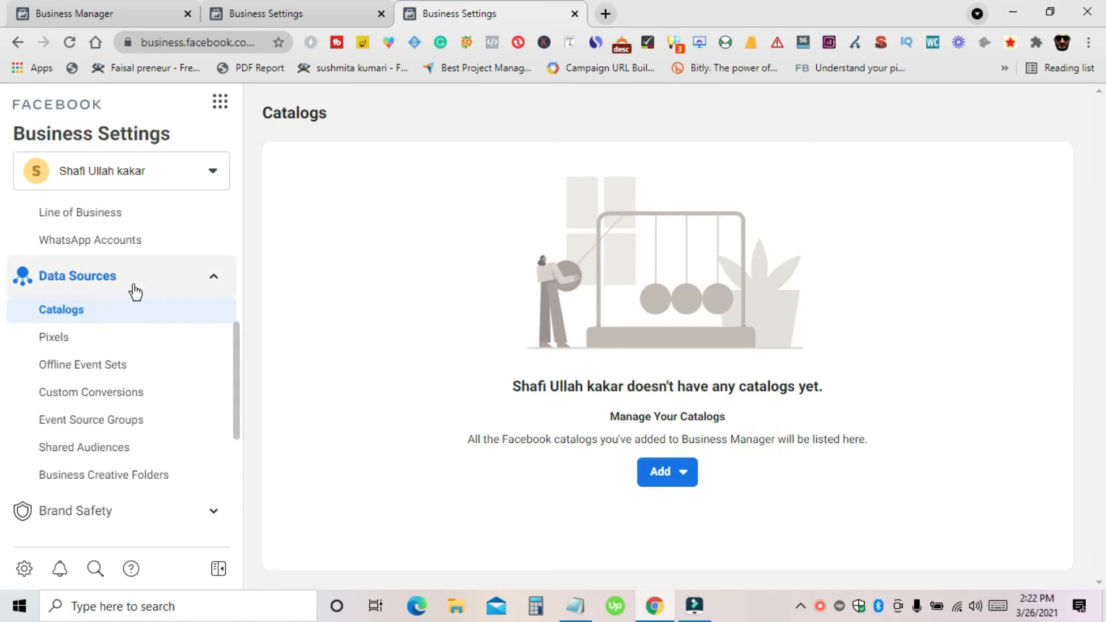
{"action": "left_click", "coordinate": [64, 344]}
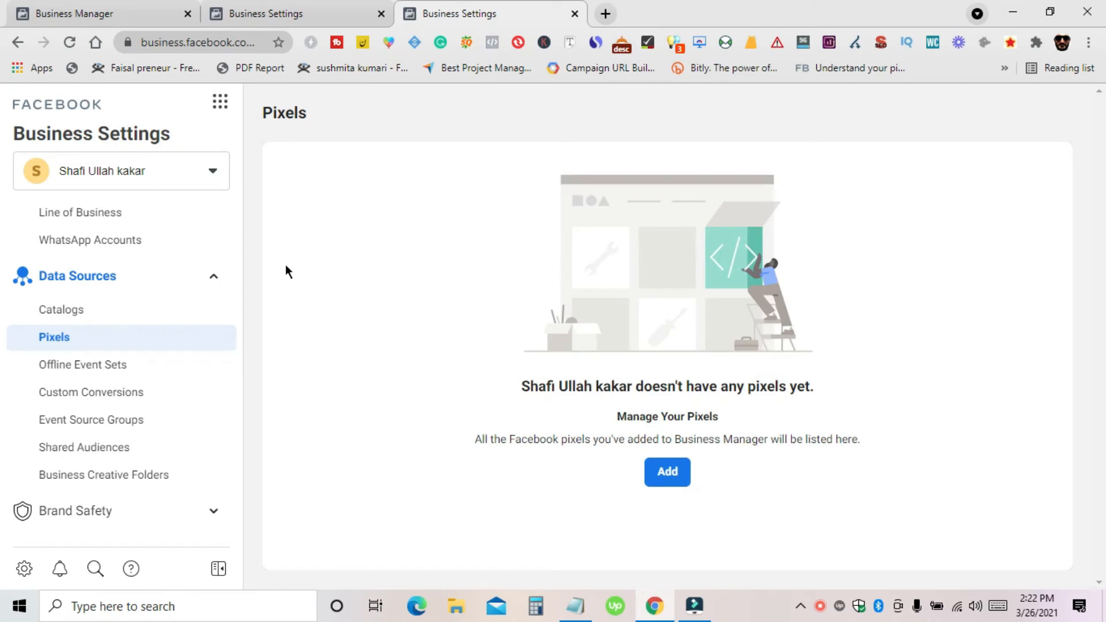
{"action": "left_click", "coordinate": [666, 479]}
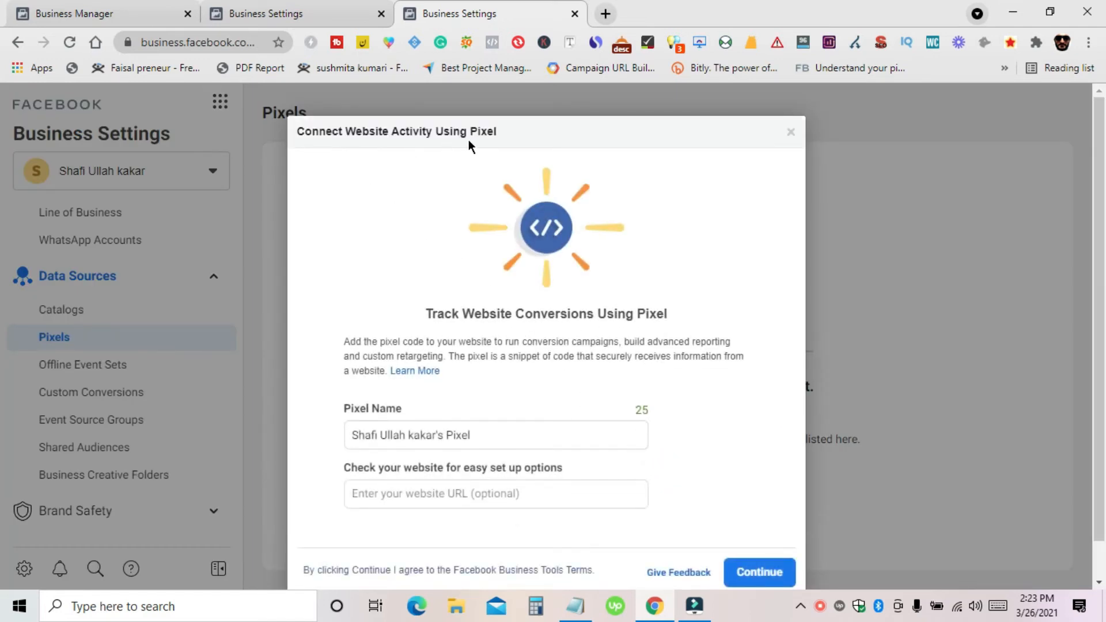
{"action": "scroll", "coordinate": [557, 223], "scroll_direction": "down", "scroll_amount": 1}
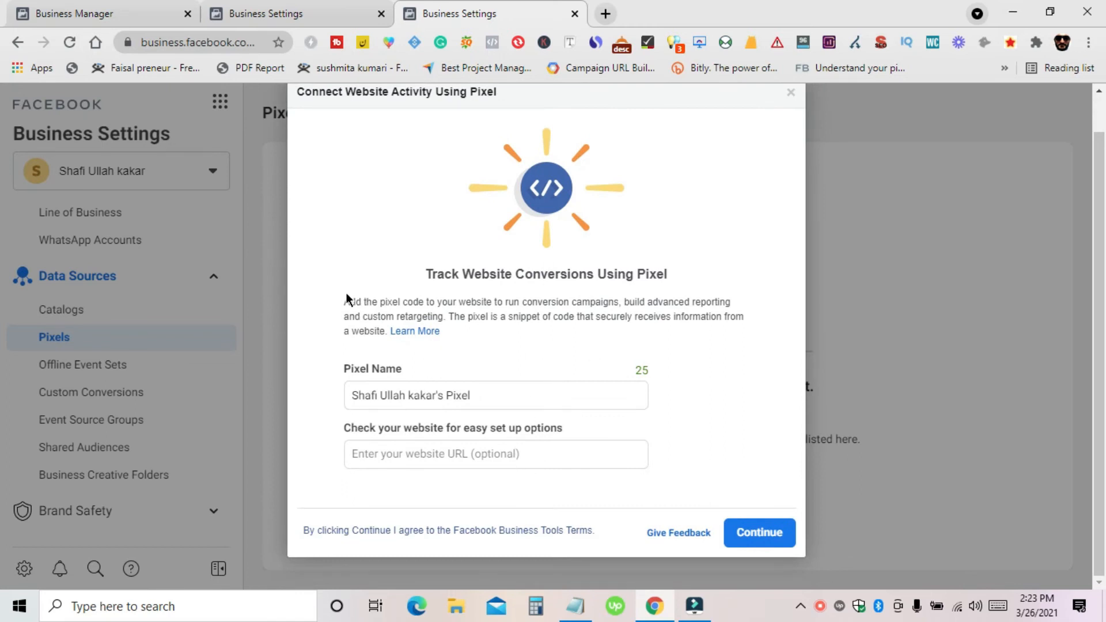
{"action": "mouse_move", "coordinate": [578, 431]}
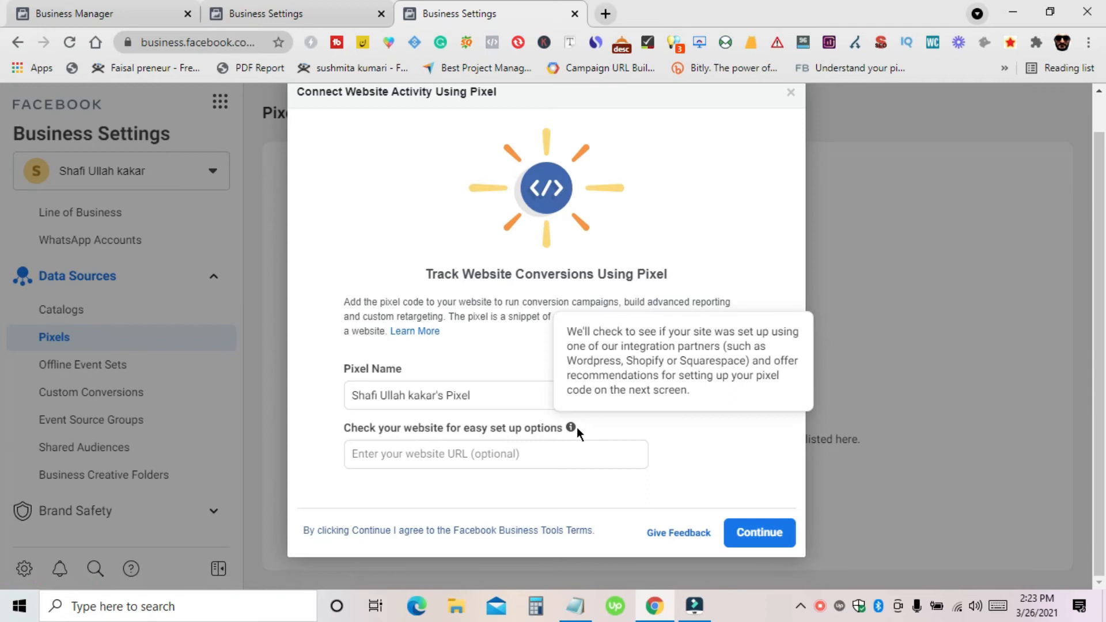
{"action": "scroll", "coordinate": [568, 427], "scroll_direction": "up", "scroll_amount": 1}
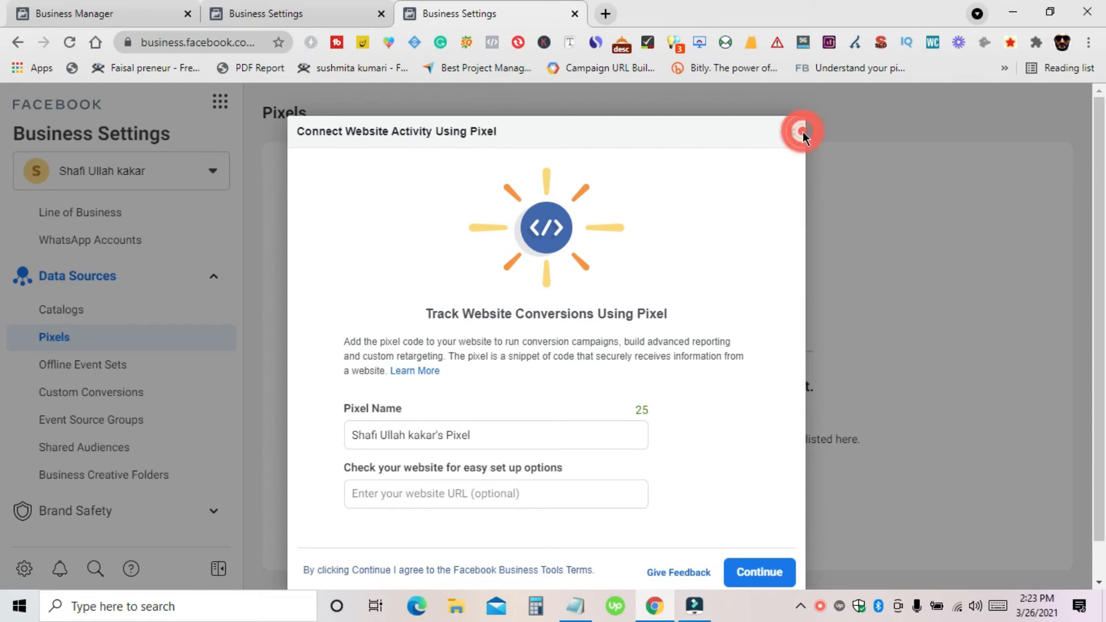
{"action": "scroll", "coordinate": [483, 455], "scroll_direction": "down", "scroll_amount": 1}
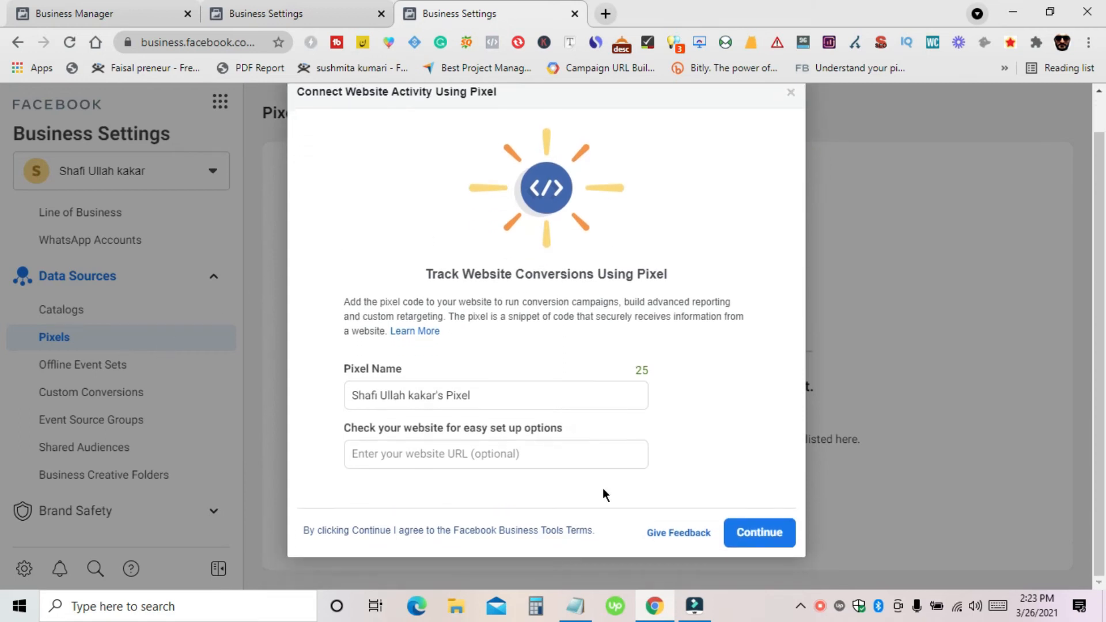
{"action": "scroll", "coordinate": [605, 403], "scroll_direction": "up", "scroll_amount": 1}
{"action": "left_click", "coordinate": [793, 135]}
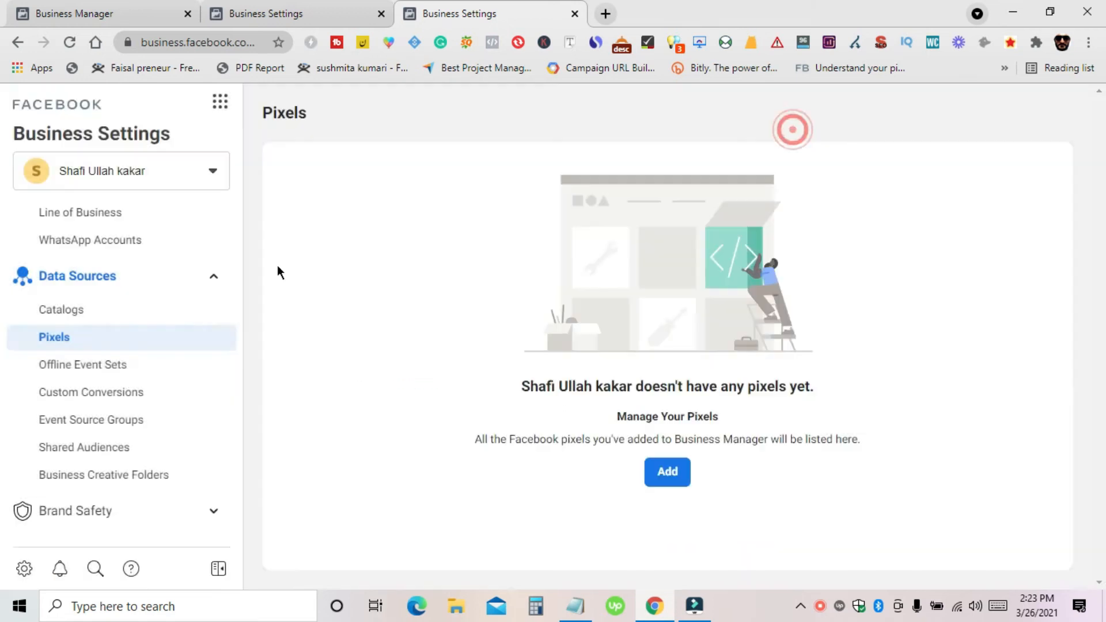
{"action": "scroll", "coordinate": [109, 348], "scroll_direction": "down", "scroll_amount": 3}
{"action": "scroll", "coordinate": [104, 236], "scroll_direction": "up", "scroll_amount": 3}
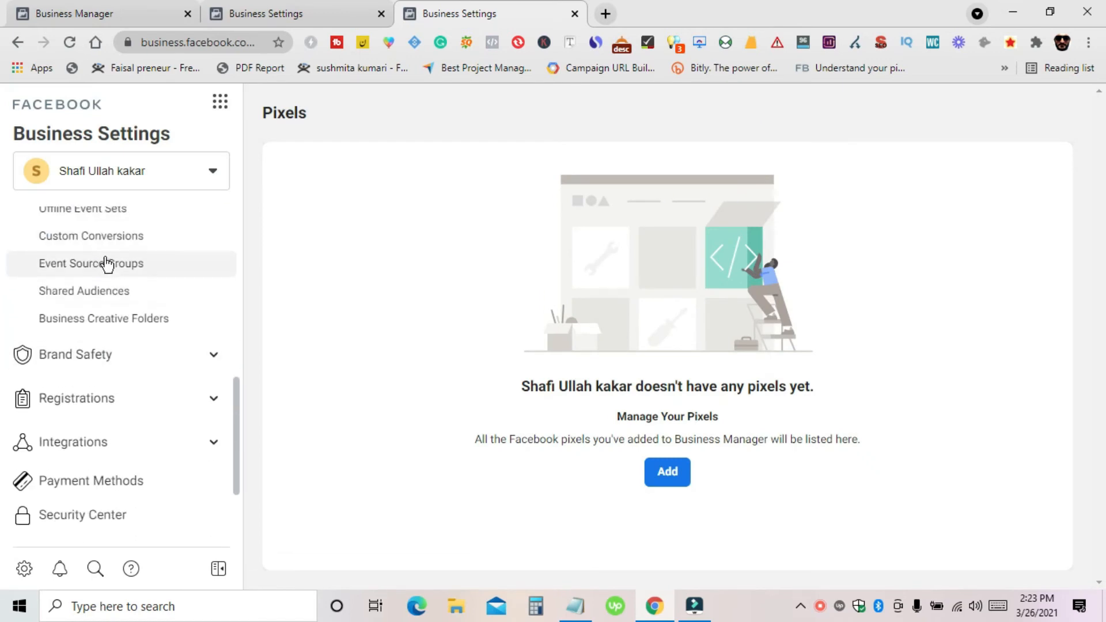
- Browse Offline Event Sets and Custom Conversions, then open Domains under Brand Safety
{"action": "left_click", "coordinate": [109, 283]}
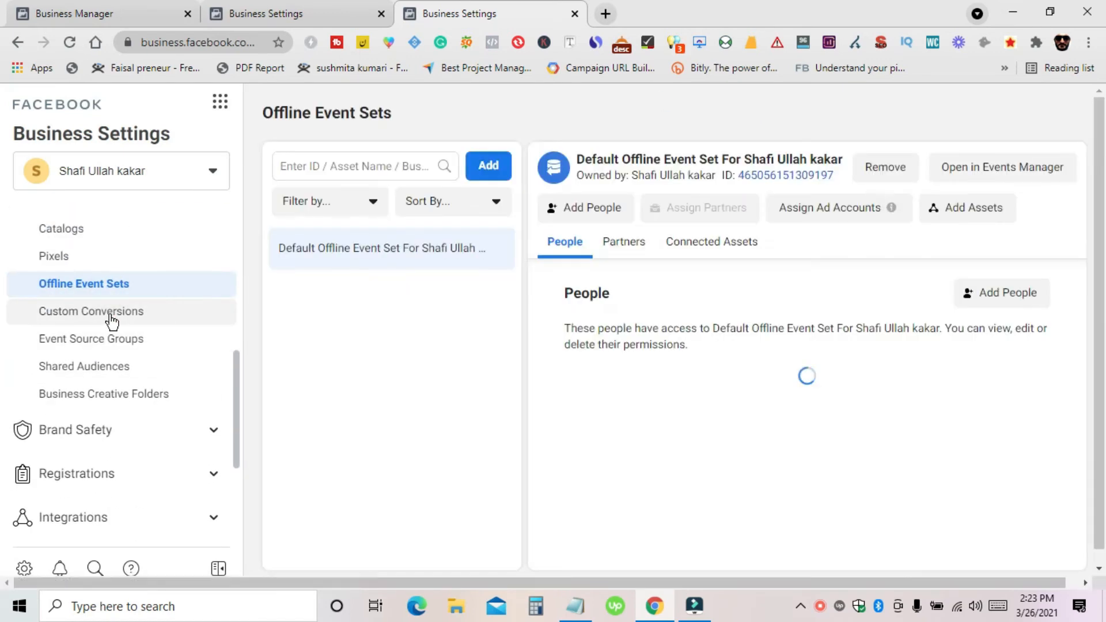
{"action": "left_click", "coordinate": [110, 316]}
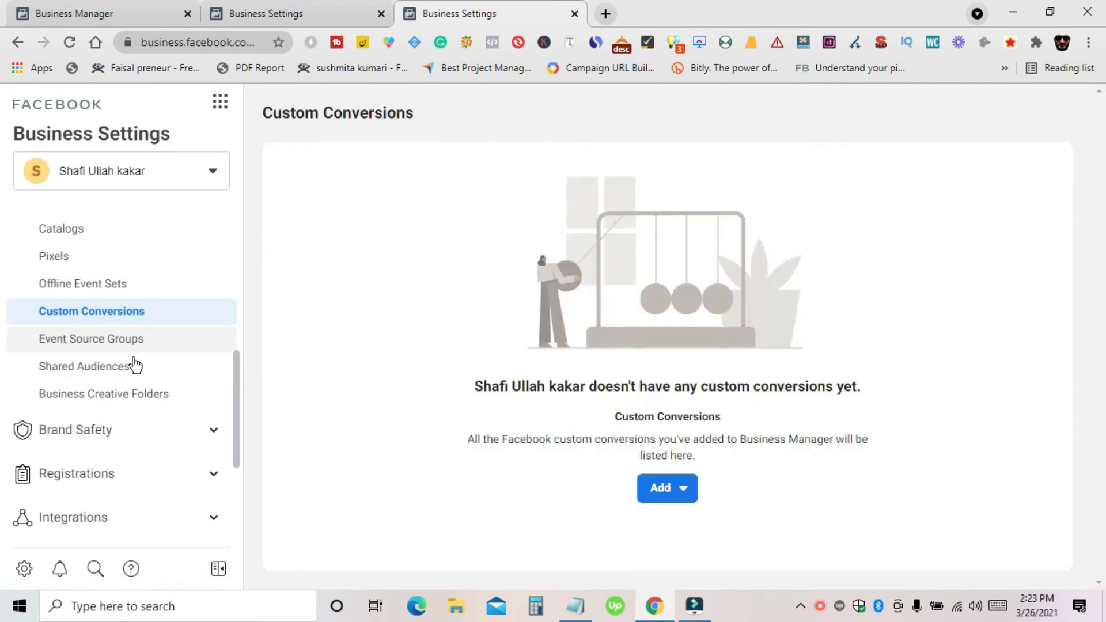
{"action": "scroll", "coordinate": [111, 377], "scroll_direction": "down", "scroll_amount": 1}
{"action": "left_click", "coordinate": [114, 361]}
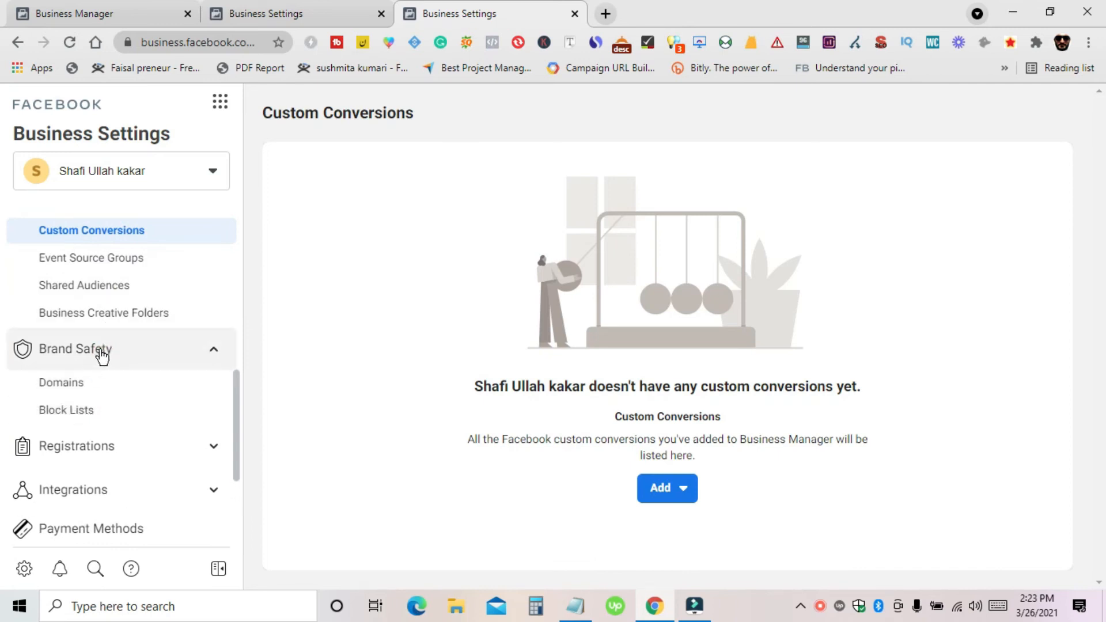
{"action": "left_click", "coordinate": [79, 390]}
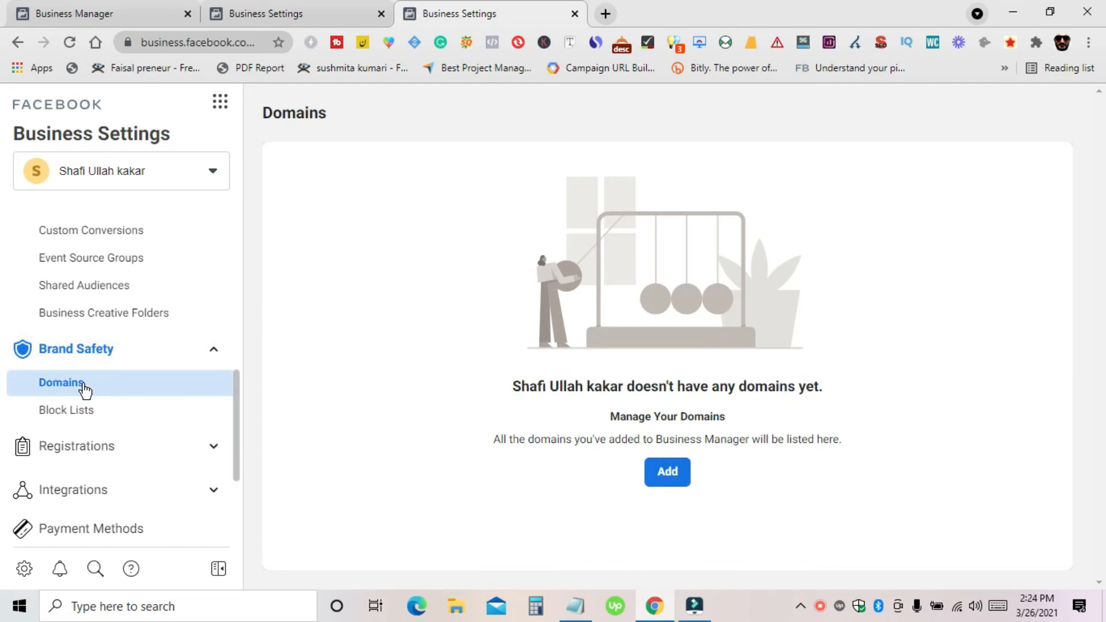
- Add the domain abc.com to the business and reload the page to see it listed
{"action": "left_click", "coordinate": [669, 472]}
{"action": "left_click", "coordinate": [504, 269]}
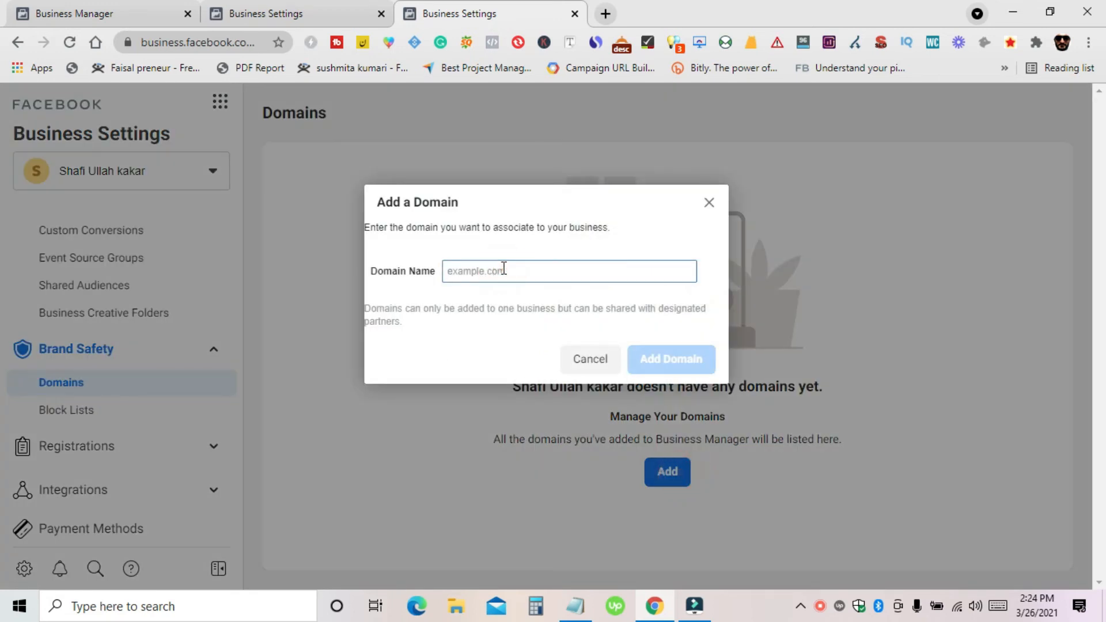
{"action": "type", "text": "abc"}
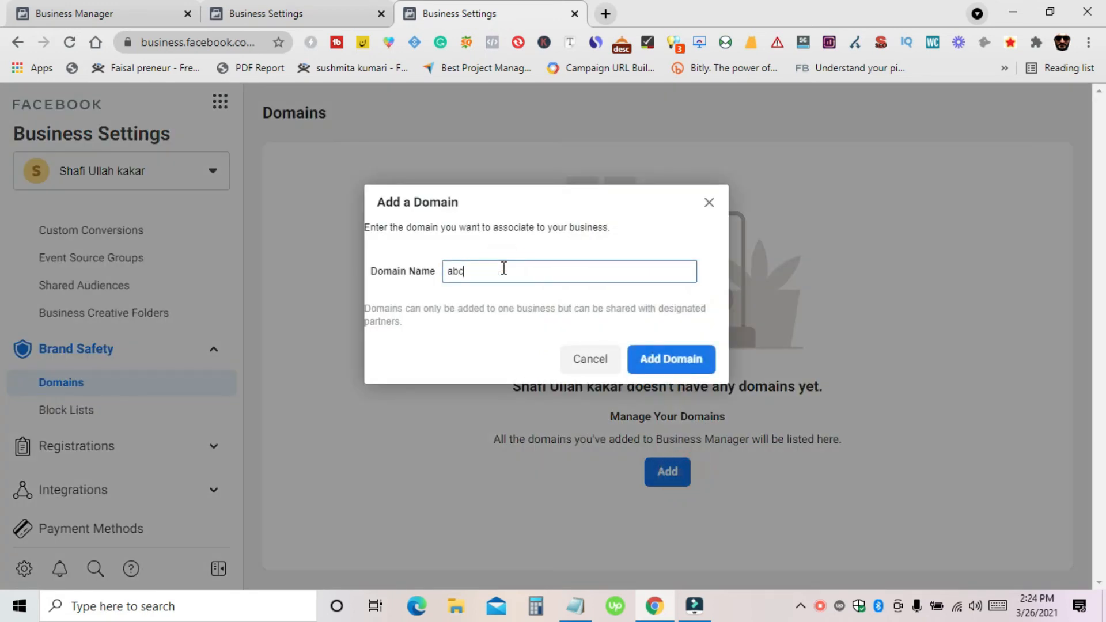
{"action": "type", "text": ".com"}
{"action": "left_click", "coordinate": [657, 365]}
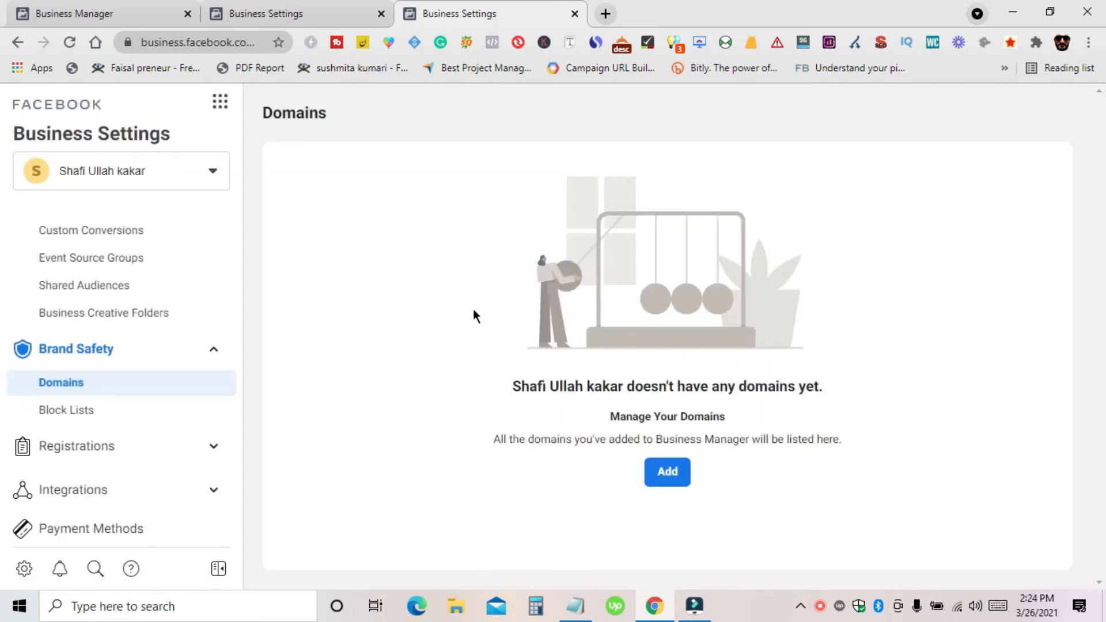
{"action": "double_click", "coordinate": [433, 316]}
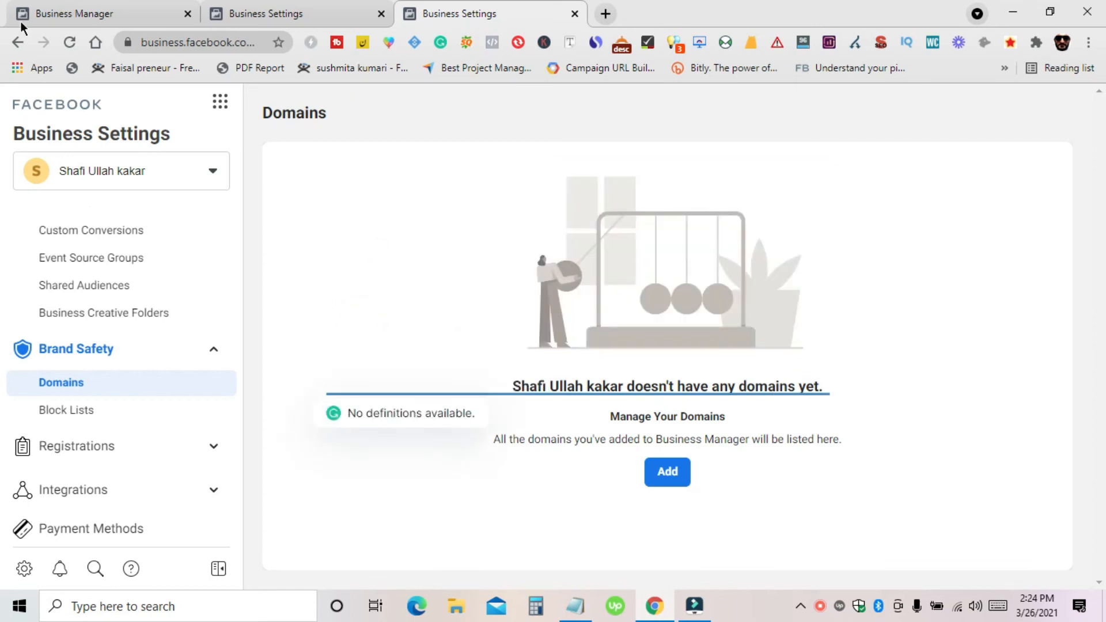
{"action": "left_click", "coordinate": [70, 43]}
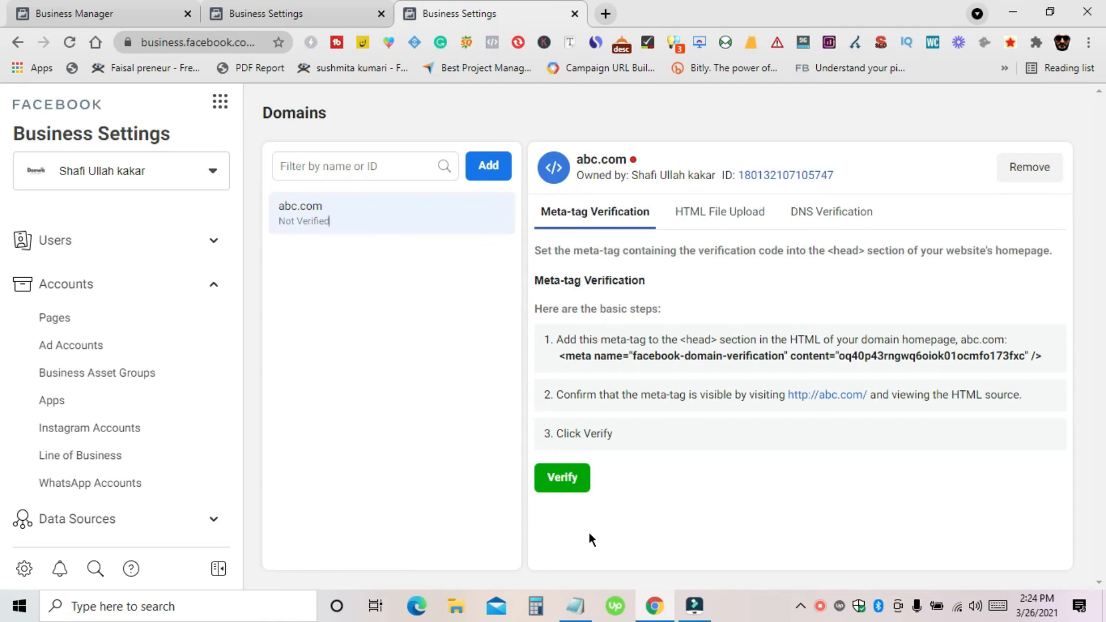
- Compare the HTML file upload, DNS and meta-tag domain verification methods
{"action": "left_click", "coordinate": [696, 211]}
{"action": "left_click", "coordinate": [826, 215]}
{"action": "left_click", "coordinate": [562, 222]}
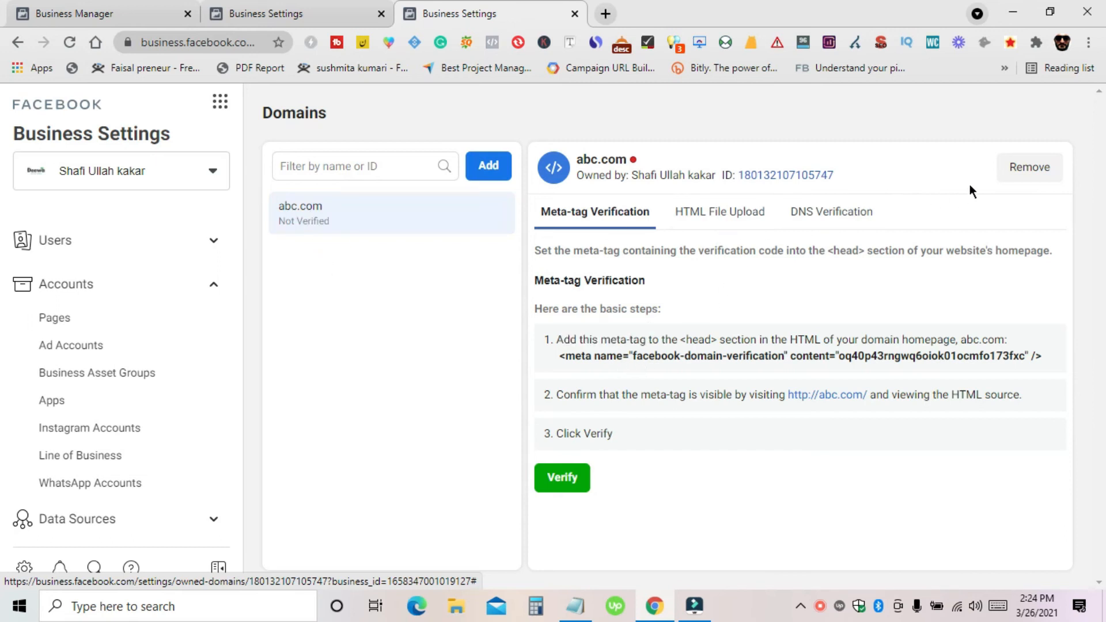
{"action": "left_click", "coordinate": [769, 215]}
{"action": "left_click", "coordinate": [571, 211]}
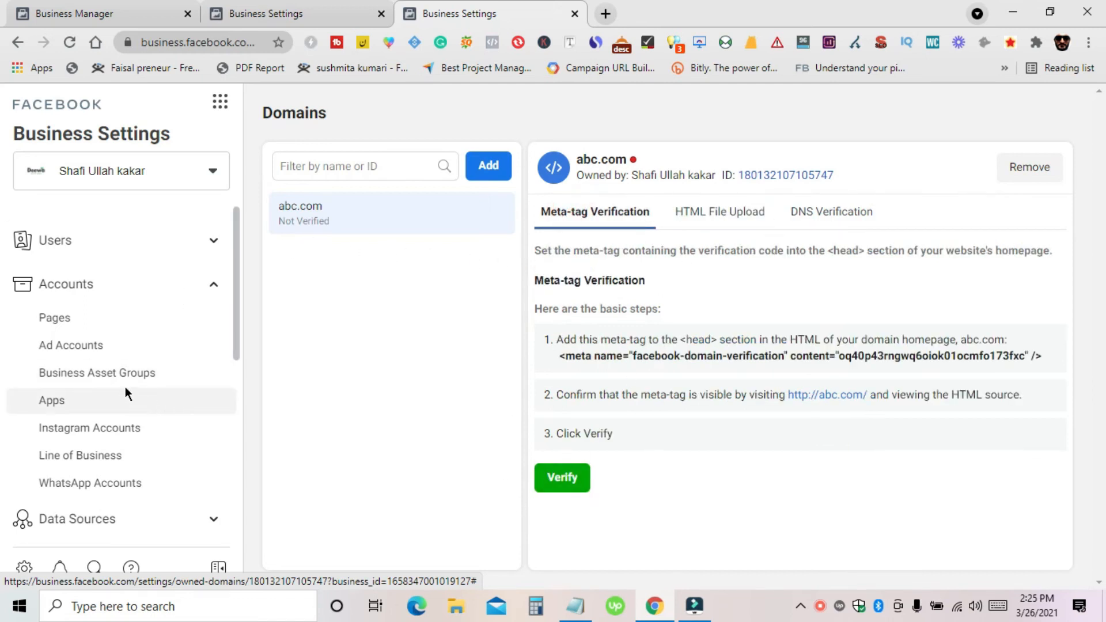
- Remove the abc.com domain from the business, then open the Block Lists page
{"action": "scroll", "coordinate": [180, 363], "scroll_direction": "down", "scroll_amount": 3}
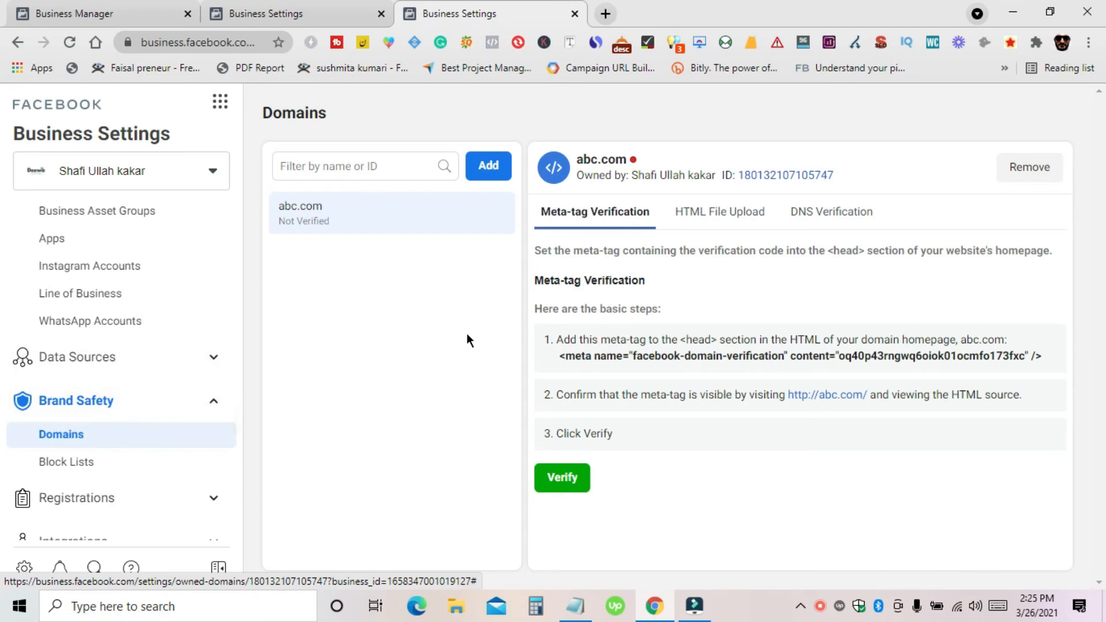
{"action": "left_click", "coordinate": [1040, 175]}
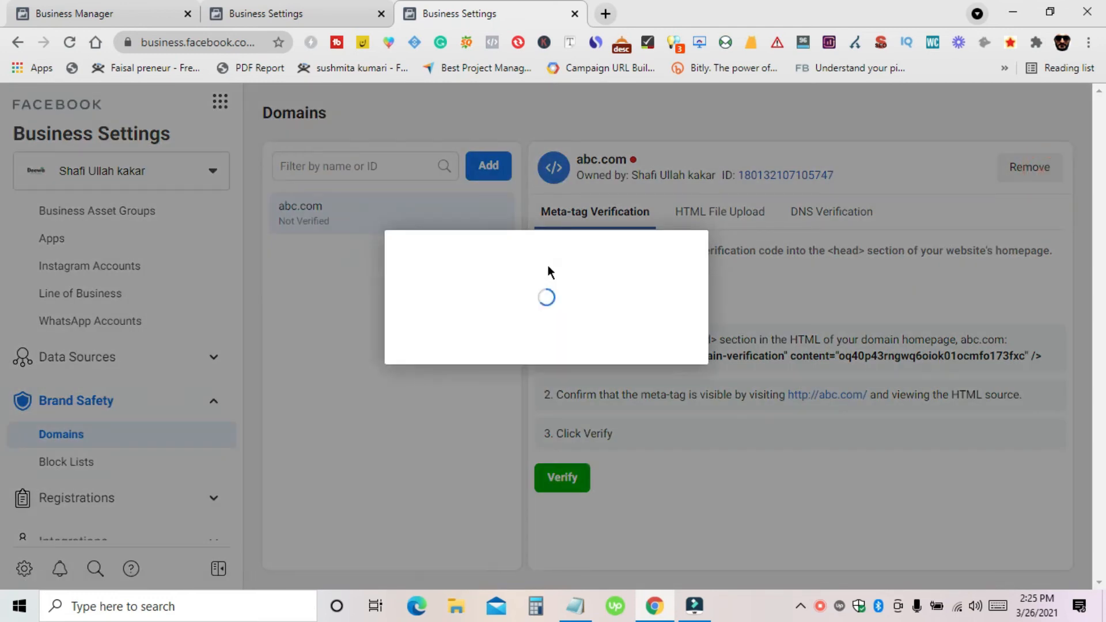
{"action": "left_click", "coordinate": [646, 342]}
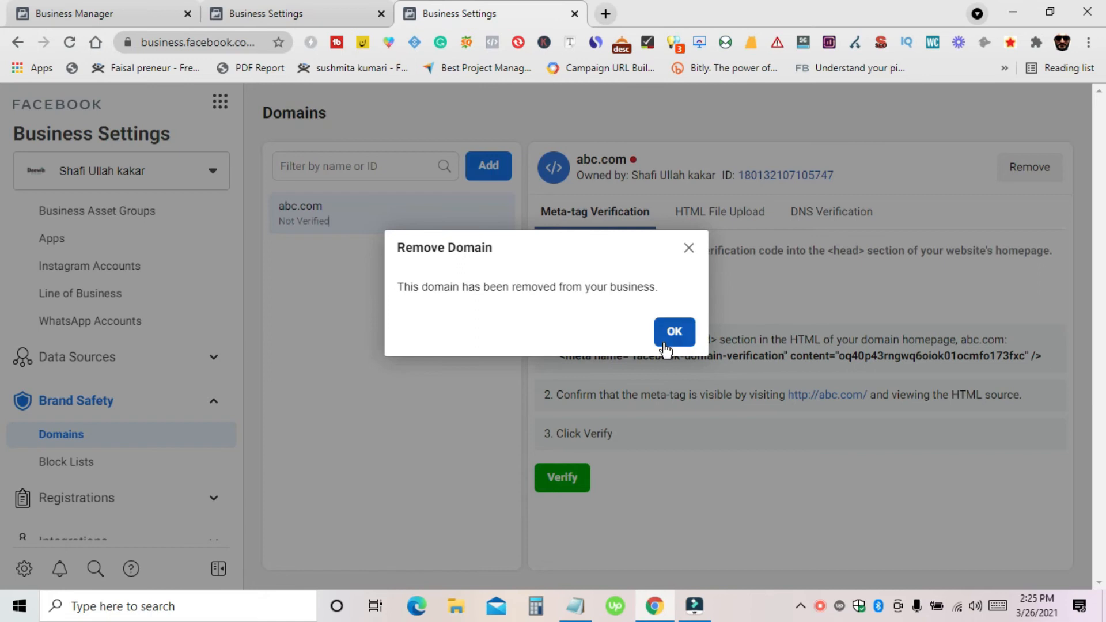
{"action": "left_click", "coordinate": [668, 337]}
{"action": "scroll", "coordinate": [156, 453], "scroll_direction": "down", "scroll_amount": 1}
{"action": "scroll", "coordinate": [156, 453], "scroll_direction": "down", "scroll_amount": 1}
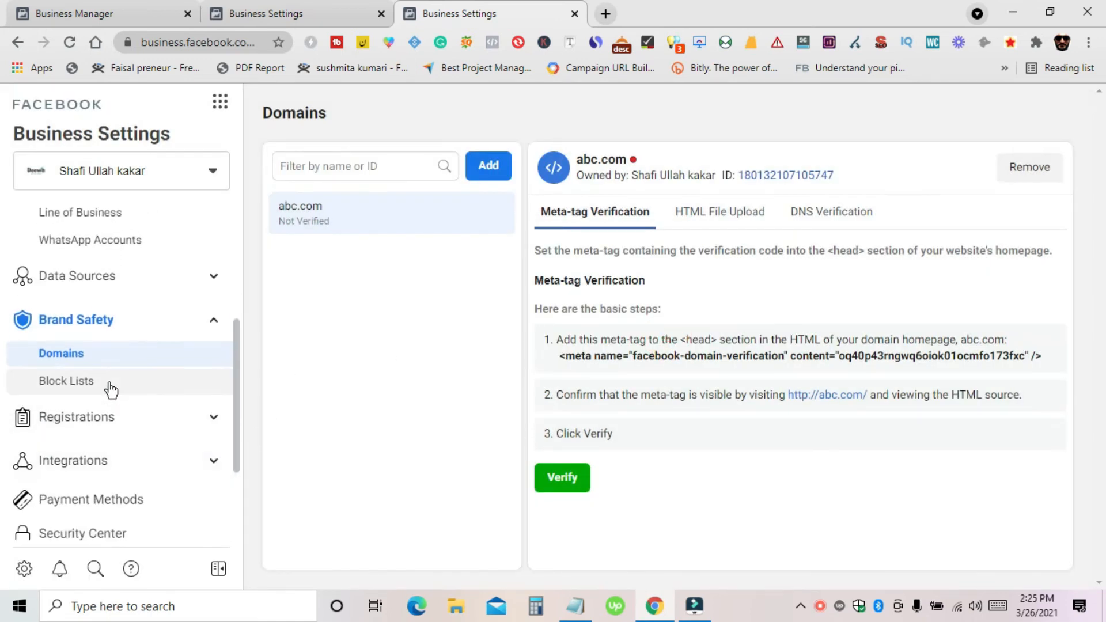
{"action": "left_click", "coordinate": [62, 385]}
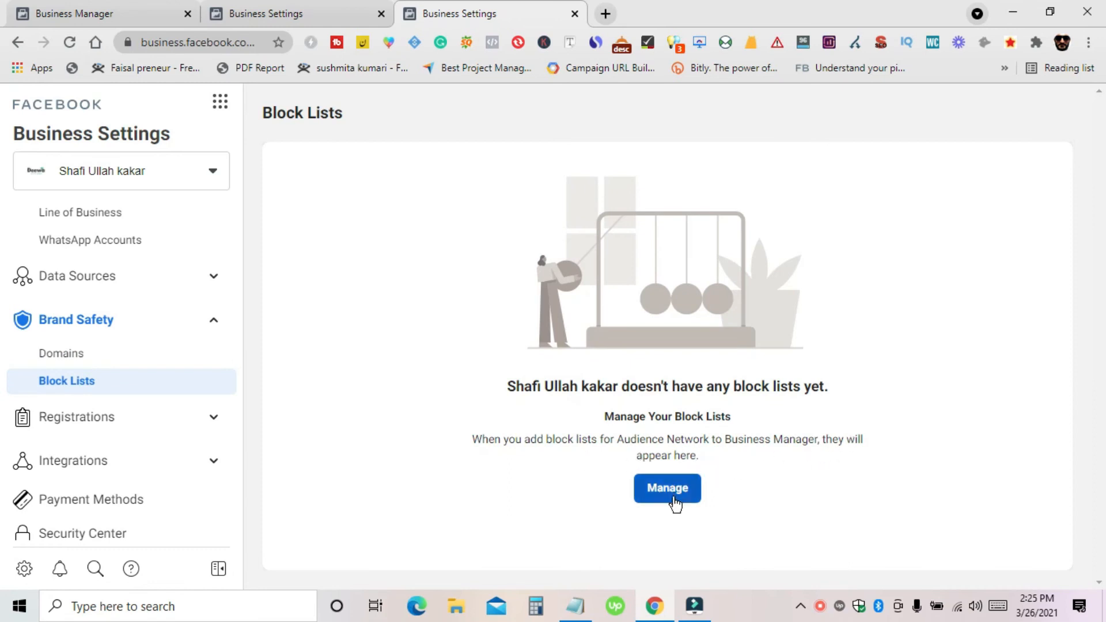
- Expand and collapse the Registrations and Integrations sections, then open Payment Methods
{"action": "scroll", "coordinate": [115, 409], "scroll_direction": "down", "scroll_amount": 3}
{"action": "left_click", "coordinate": [123, 273]}
{"action": "left_click", "coordinate": [125, 275]}
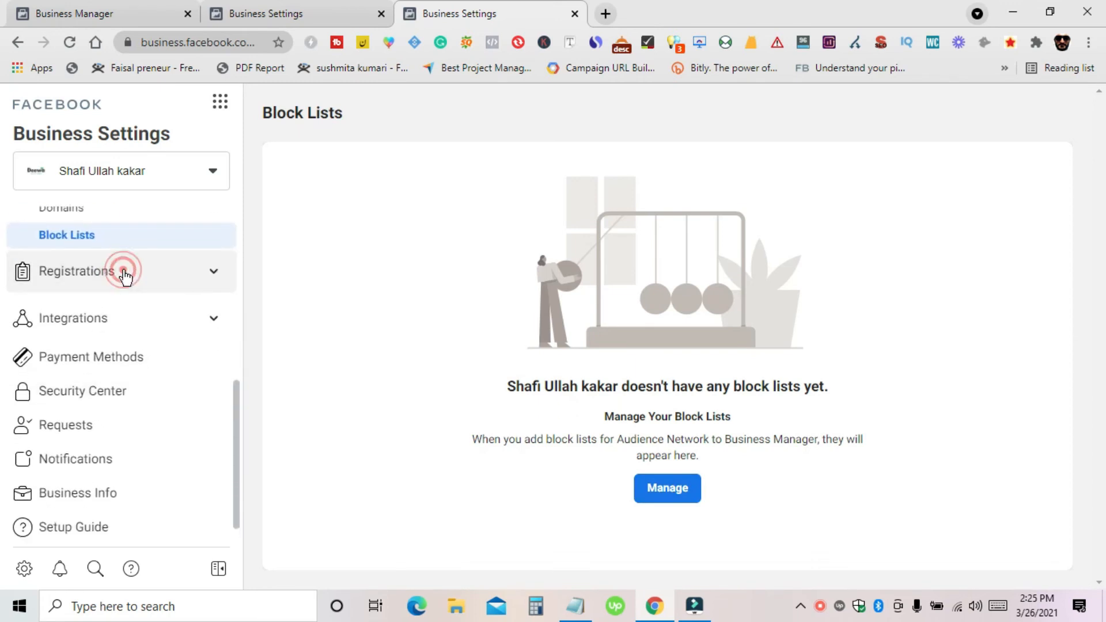
{"action": "left_click", "coordinate": [144, 318]}
{"action": "left_click", "coordinate": [88, 318]}
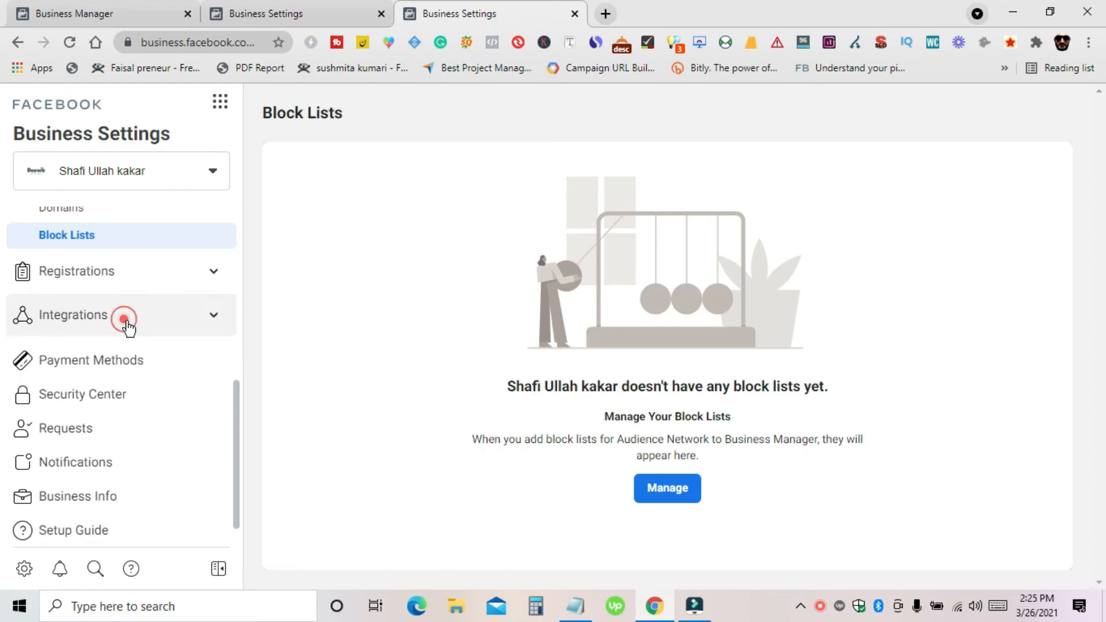
{"action": "left_click", "coordinate": [93, 356]}
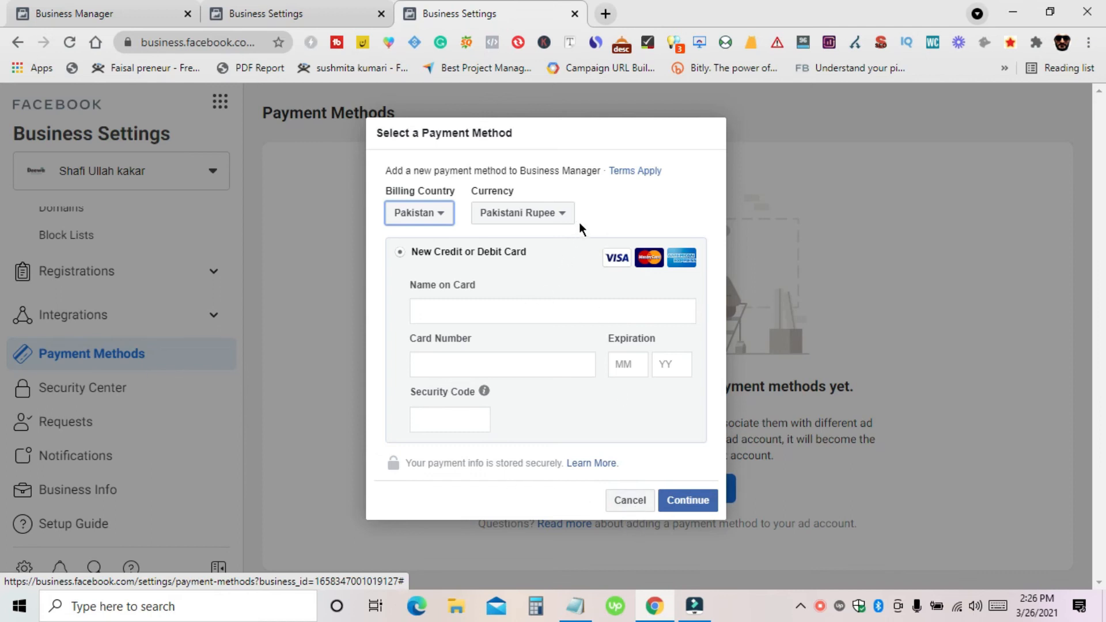
- Check the billing country and currency lists, keep Pakistani Rupee, and cancel the form
{"action": "left_click", "coordinate": [435, 225]}
{"action": "left_click", "coordinate": [516, 213]}
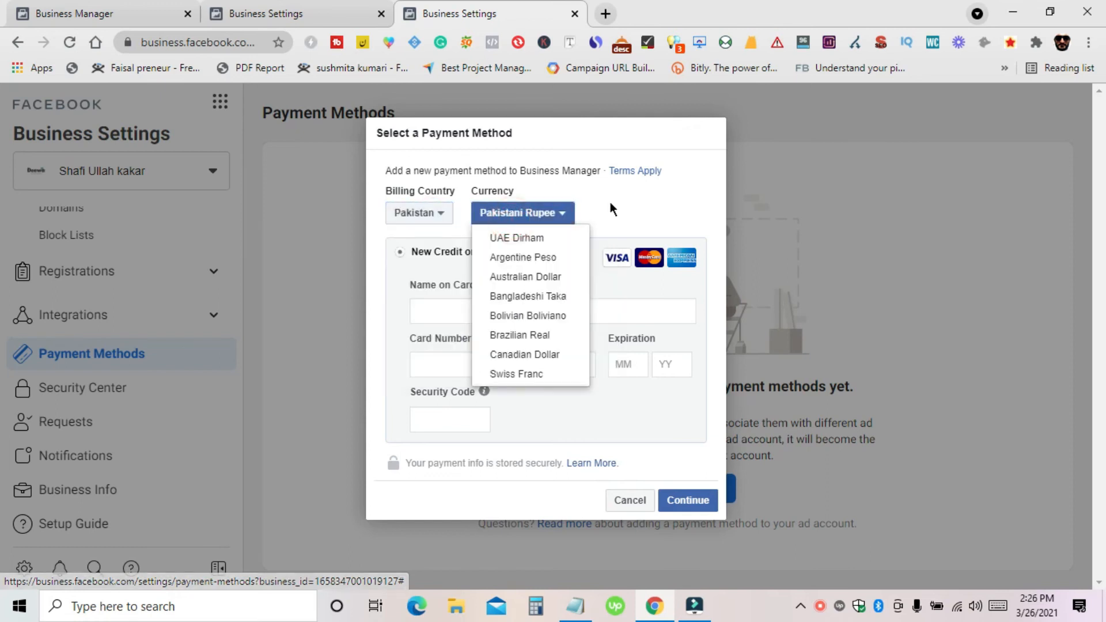
{"action": "left_click", "coordinate": [635, 286]}
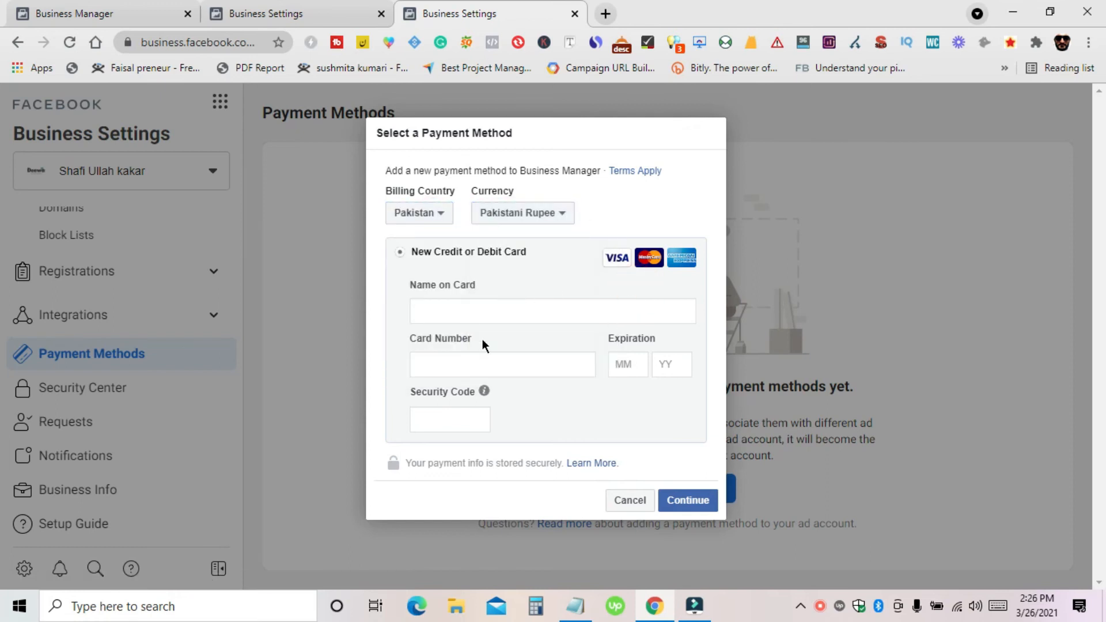
{"action": "left_click", "coordinate": [631, 502]}
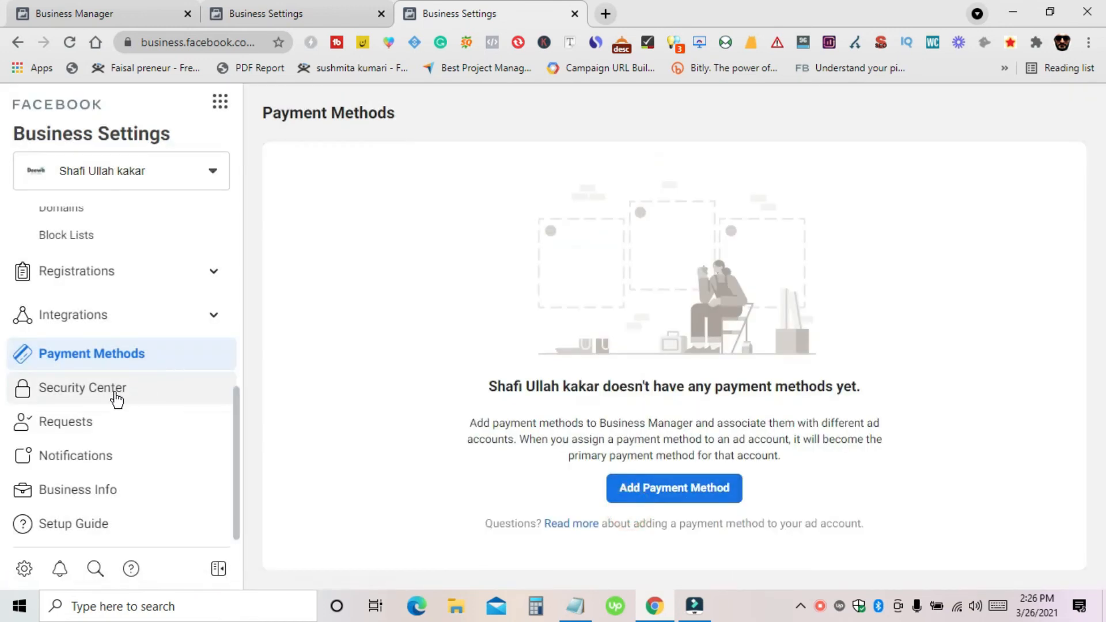
- Review two-factor authentication and verification in Security Center, then open Requests
{"action": "left_click", "coordinate": [117, 397]}
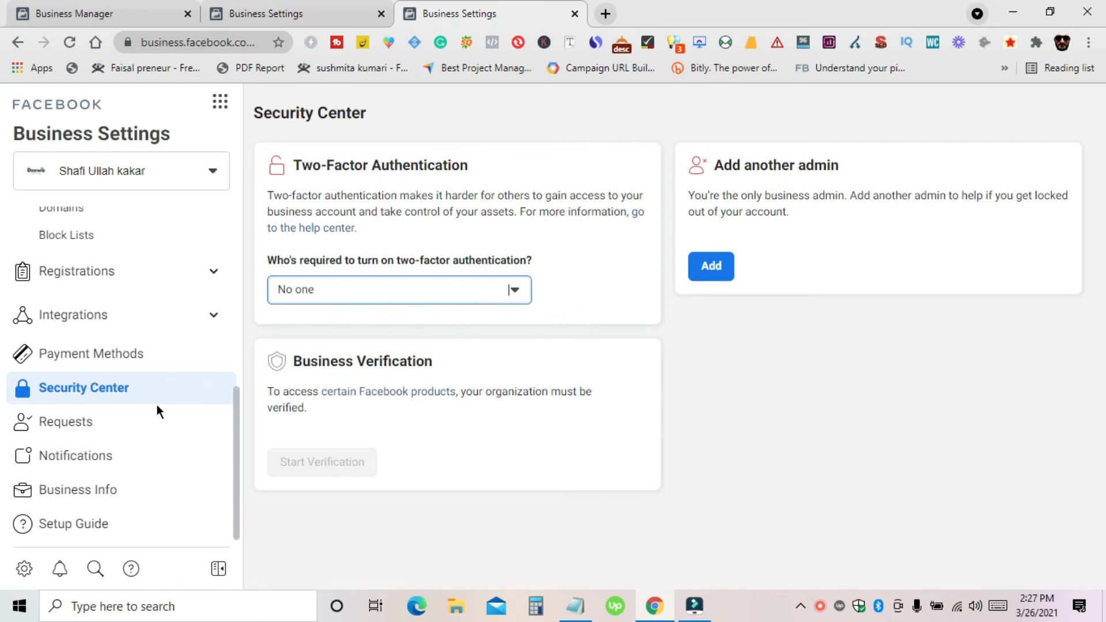
{"action": "left_click", "coordinate": [83, 423]}
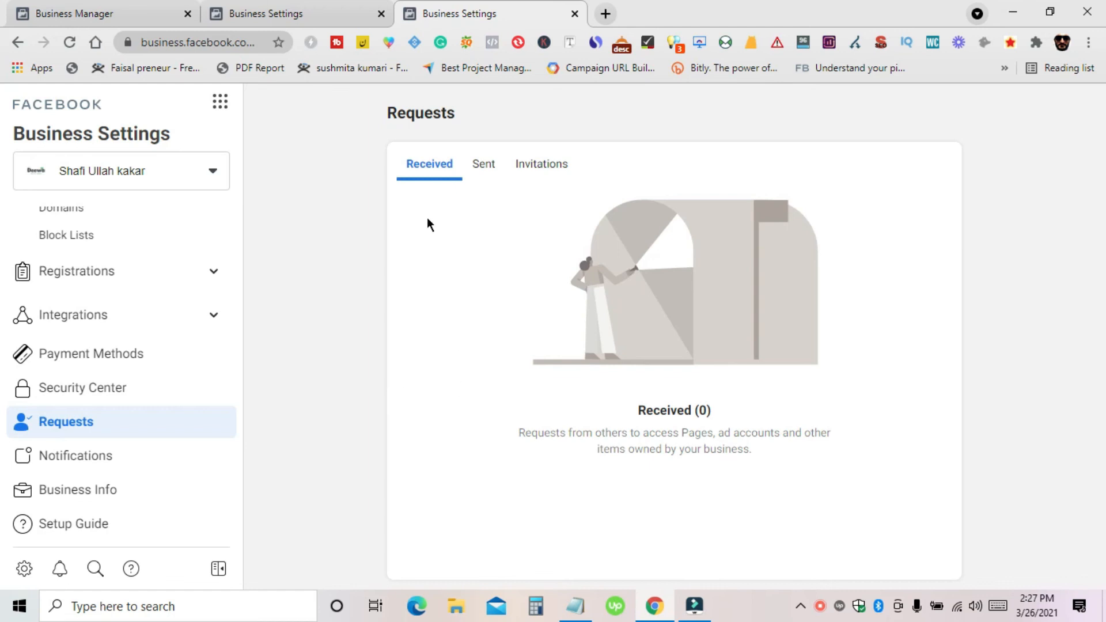
- Check the Sent and Invitations tabs, toggle the Users section, then open Notifications
{"action": "left_click", "coordinate": [484, 172]}
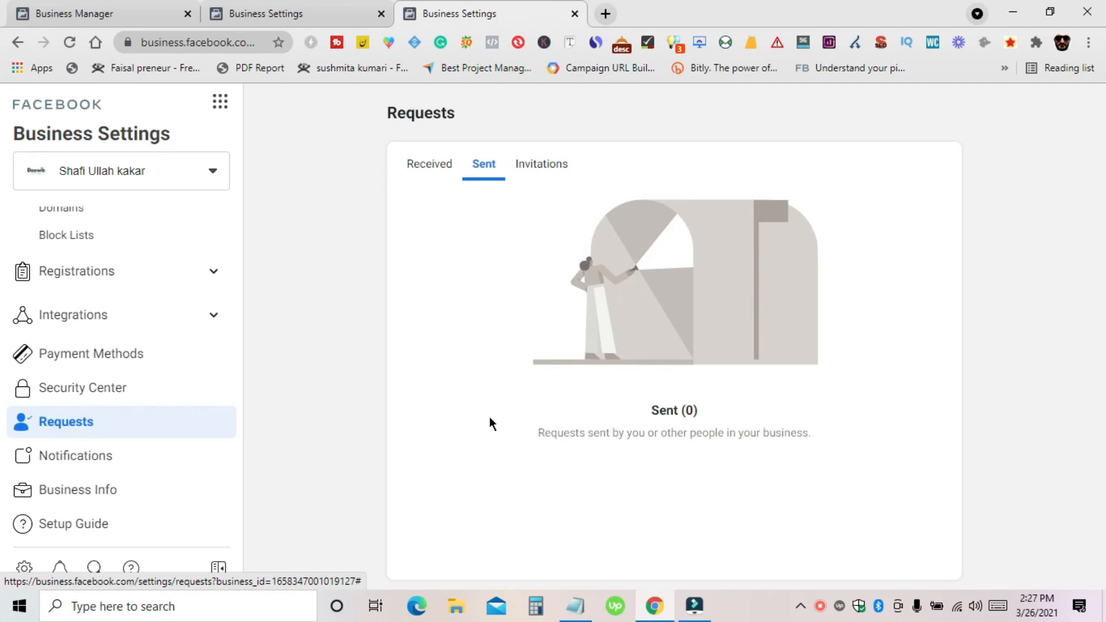
{"action": "left_click", "coordinate": [552, 173]}
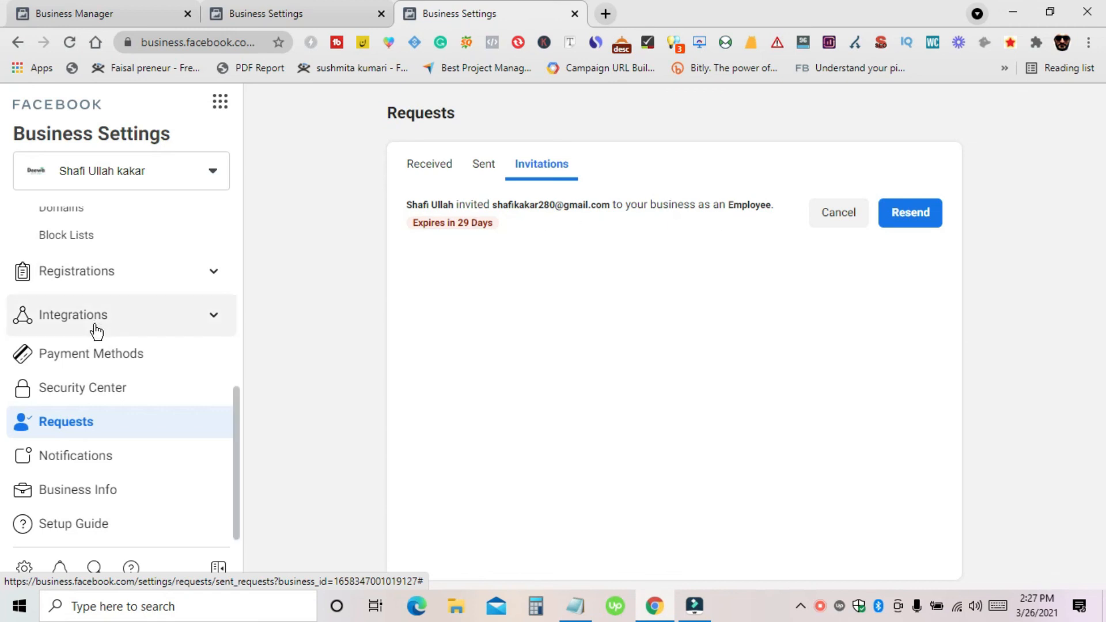
{"action": "scroll", "coordinate": [91, 328], "scroll_direction": "up", "scroll_amount": 5}
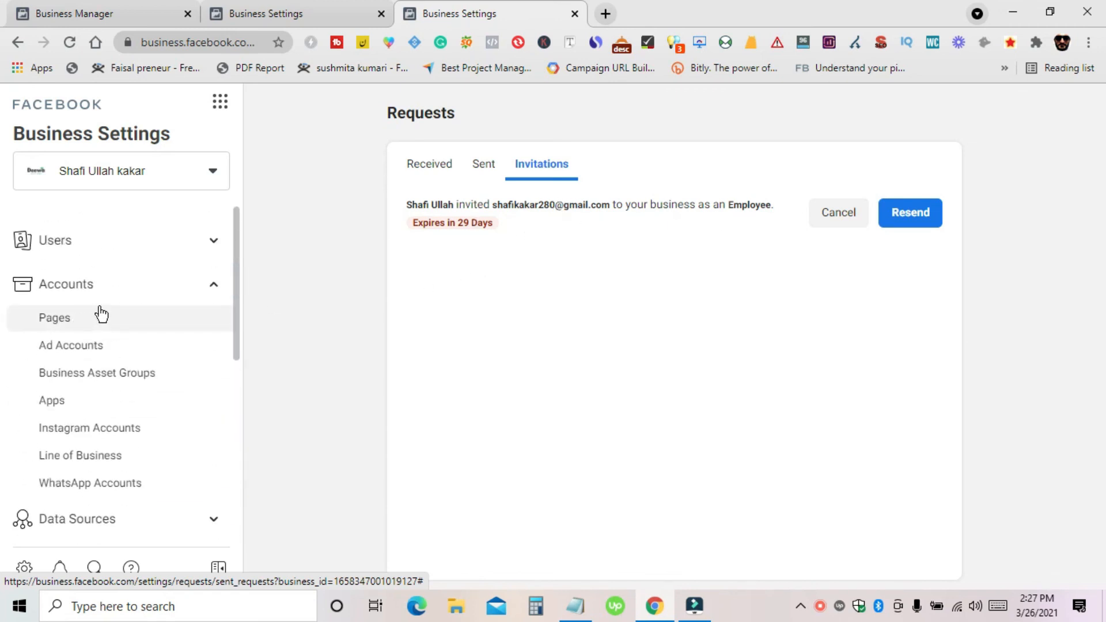
{"action": "left_click", "coordinate": [111, 257]}
{"action": "left_click", "coordinate": [109, 249]}
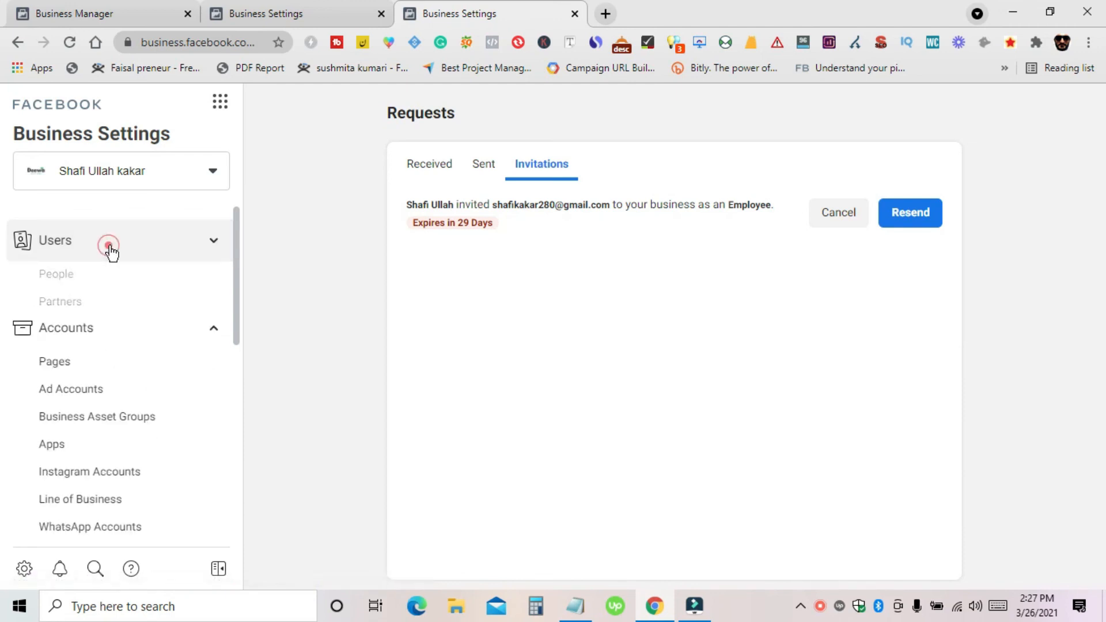
{"action": "scroll", "coordinate": [173, 270], "scroll_direction": "down", "scroll_amount": 5}
{"action": "scroll", "coordinate": [165, 334], "scroll_direction": "down", "scroll_amount": 3}
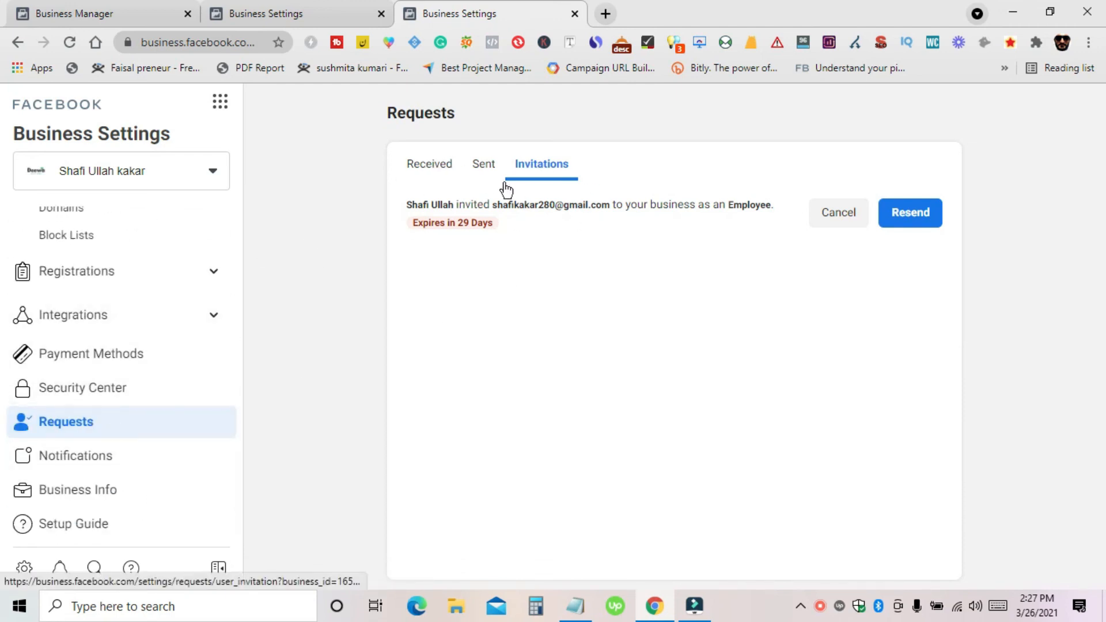
{"action": "left_click", "coordinate": [83, 462]}
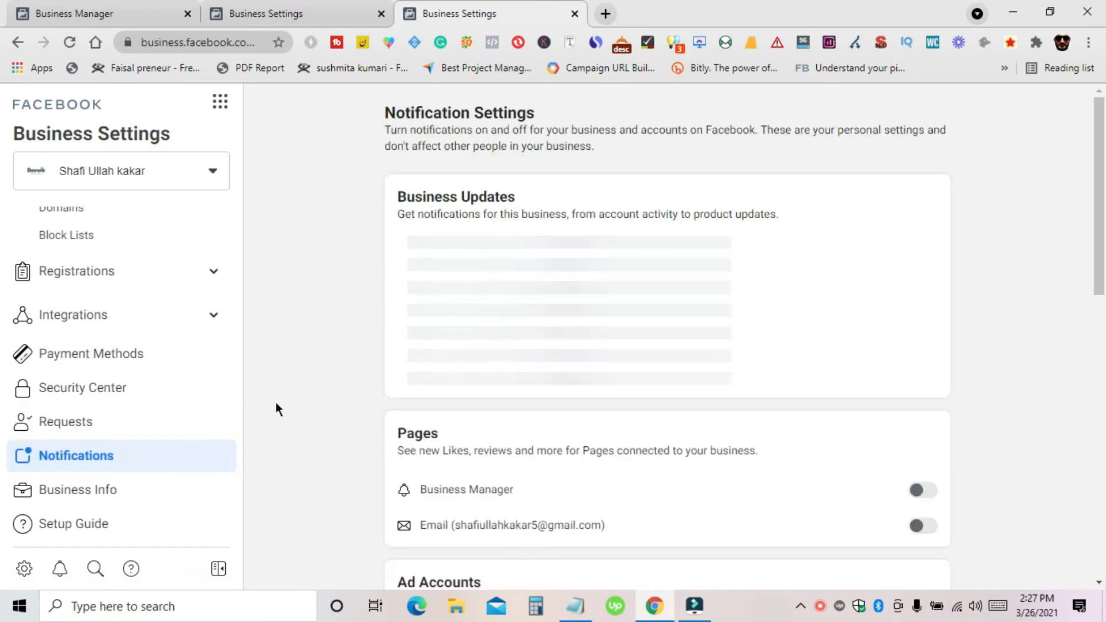
- Scroll through the Notification Settings options, then open the Business Info page
{"action": "scroll", "coordinate": [478, 390], "scroll_direction": "down", "scroll_amount": 9}
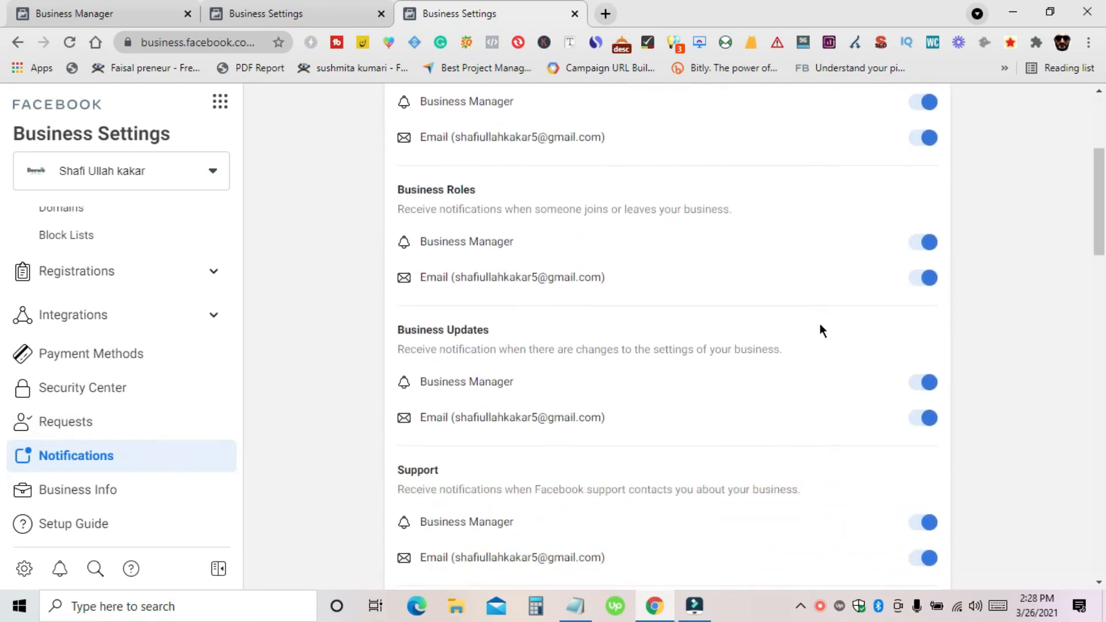
{"action": "scroll", "coordinate": [798, 402], "scroll_direction": "down", "scroll_amount": 5}
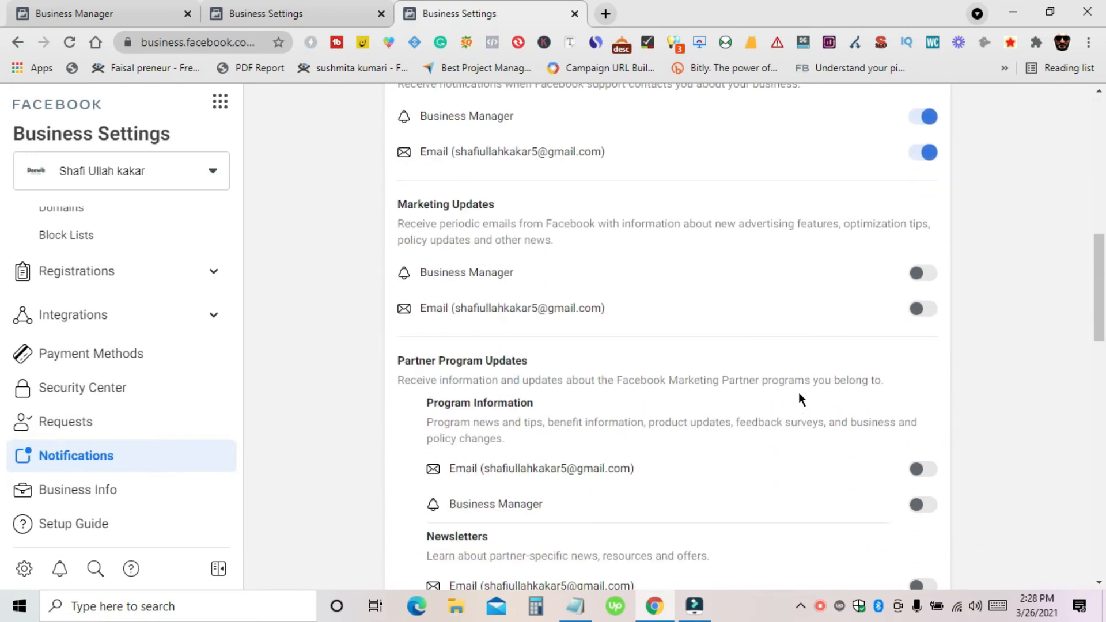
{"action": "scroll", "coordinate": [828, 343], "scroll_direction": "up", "scroll_amount": 7}
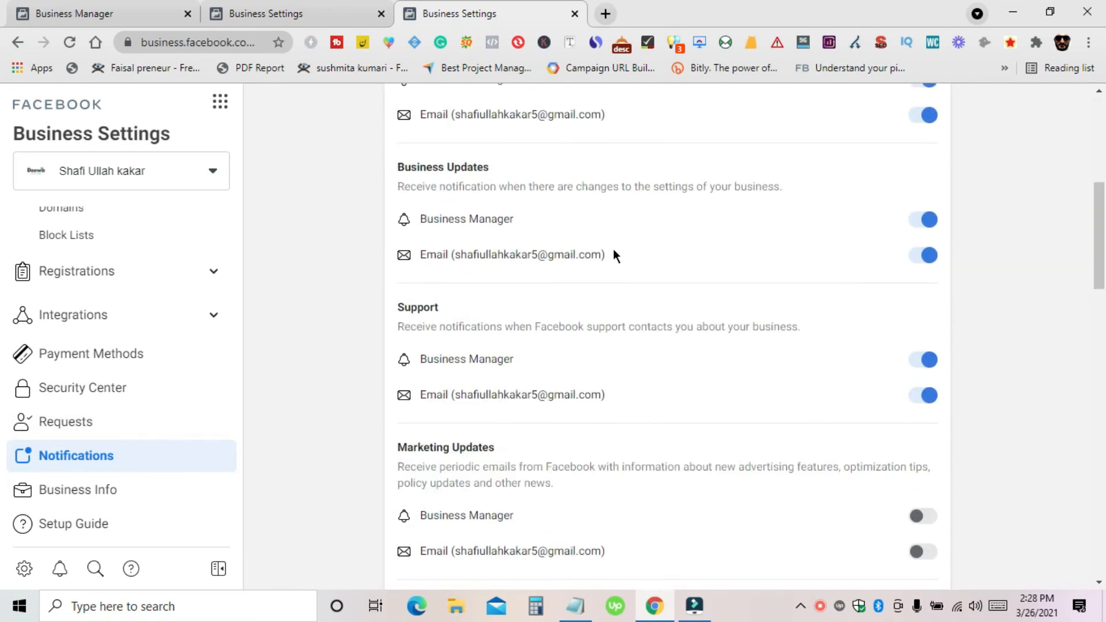
{"action": "scroll", "coordinate": [614, 253], "scroll_direction": "down", "scroll_amount": 3}
{"action": "scroll", "coordinate": [437, 392], "scroll_direction": "down", "scroll_amount": 5}
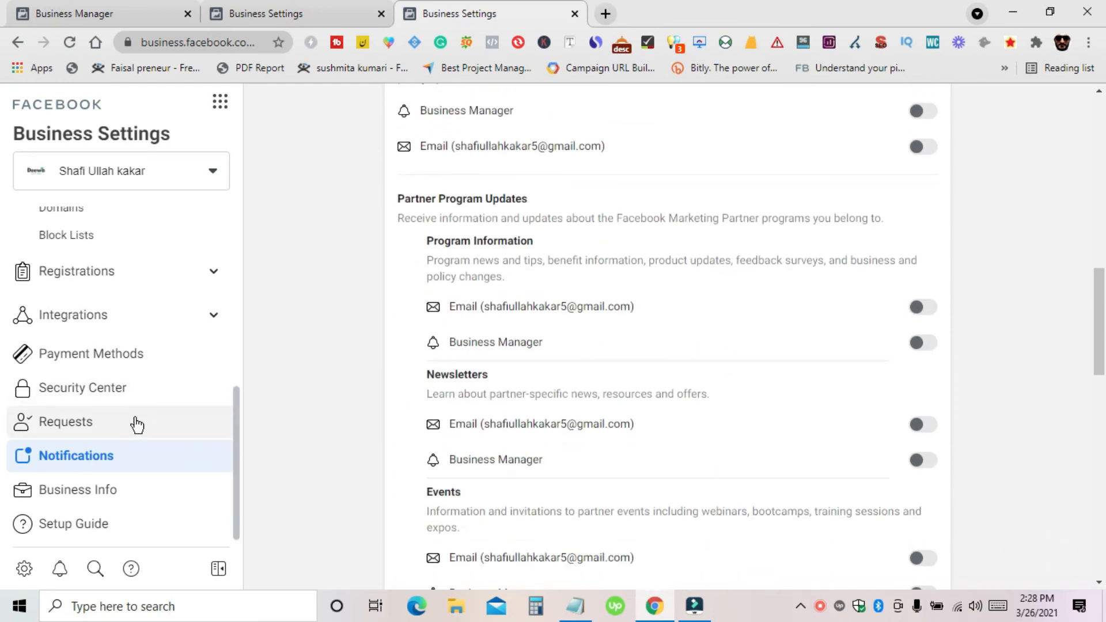
{"action": "left_click", "coordinate": [104, 493]}
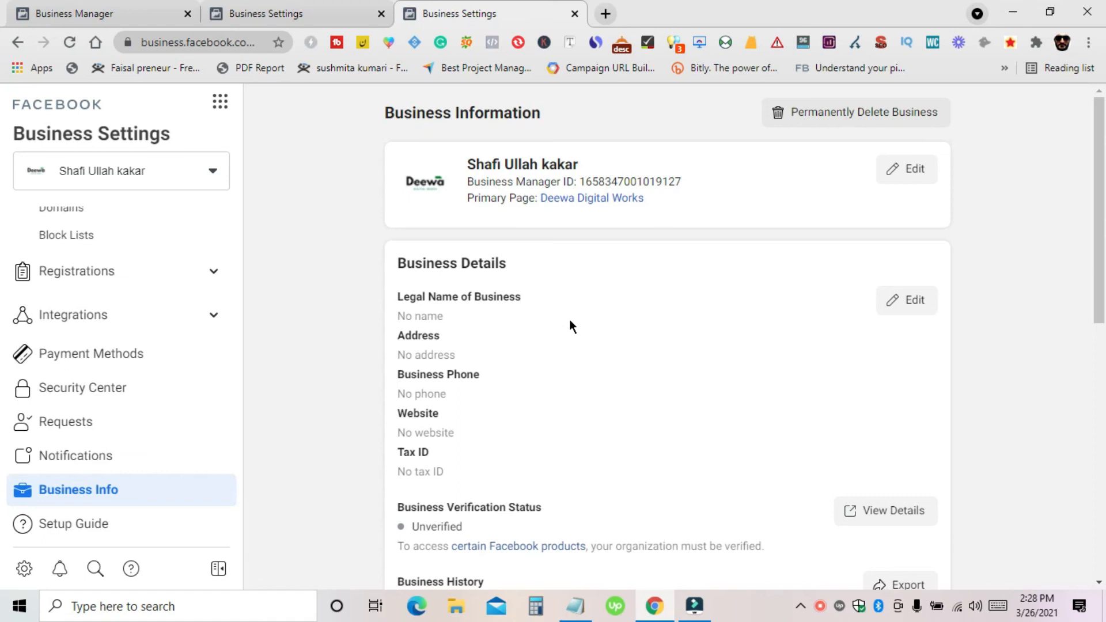
- Scroll through the business details and verification options, then open the Setup Guide
{"action": "scroll", "coordinate": [570, 320], "scroll_direction": "down", "scroll_amount": 2}
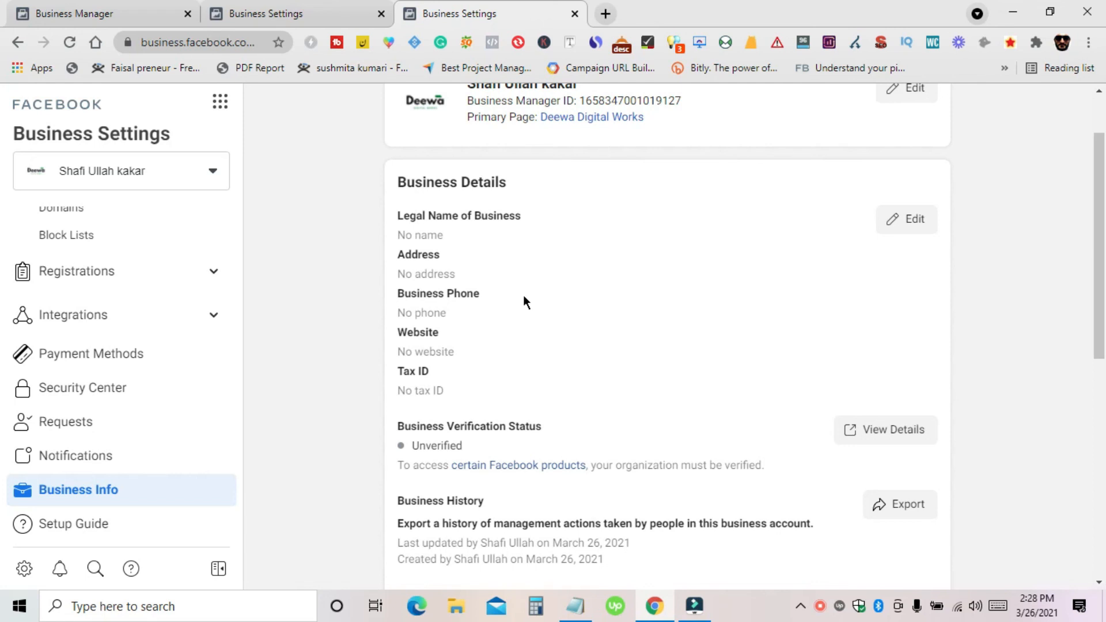
{"action": "scroll", "coordinate": [530, 363], "scroll_direction": "down", "scroll_amount": 4}
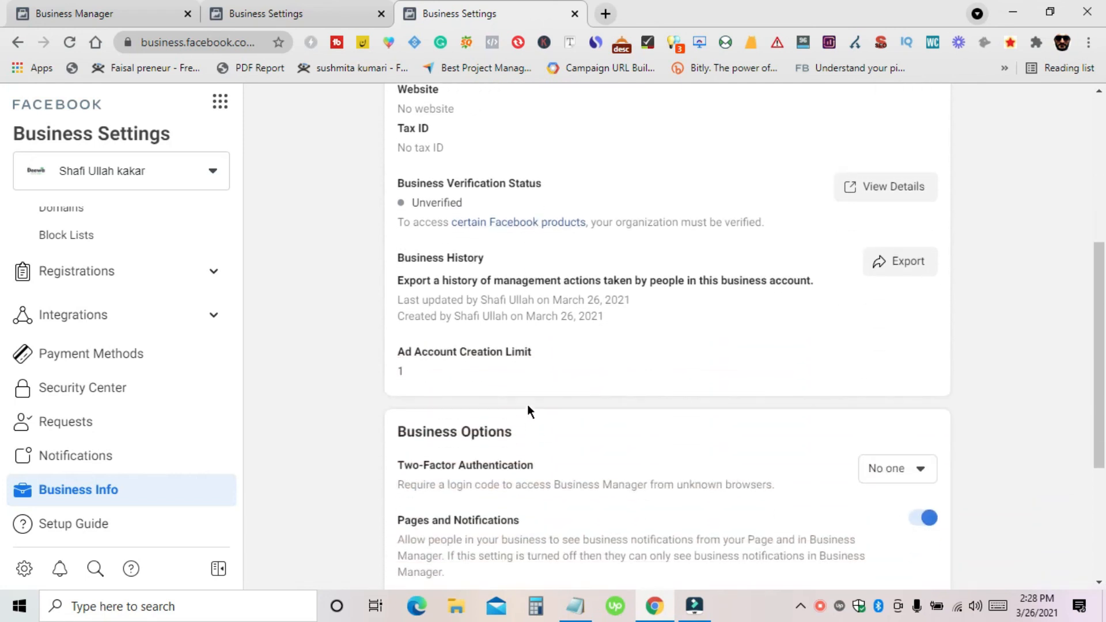
{"action": "scroll", "coordinate": [502, 369], "scroll_direction": "down", "scroll_amount": 4}
{"action": "scroll", "coordinate": [566, 390], "scroll_direction": "up", "scroll_amount": 10}
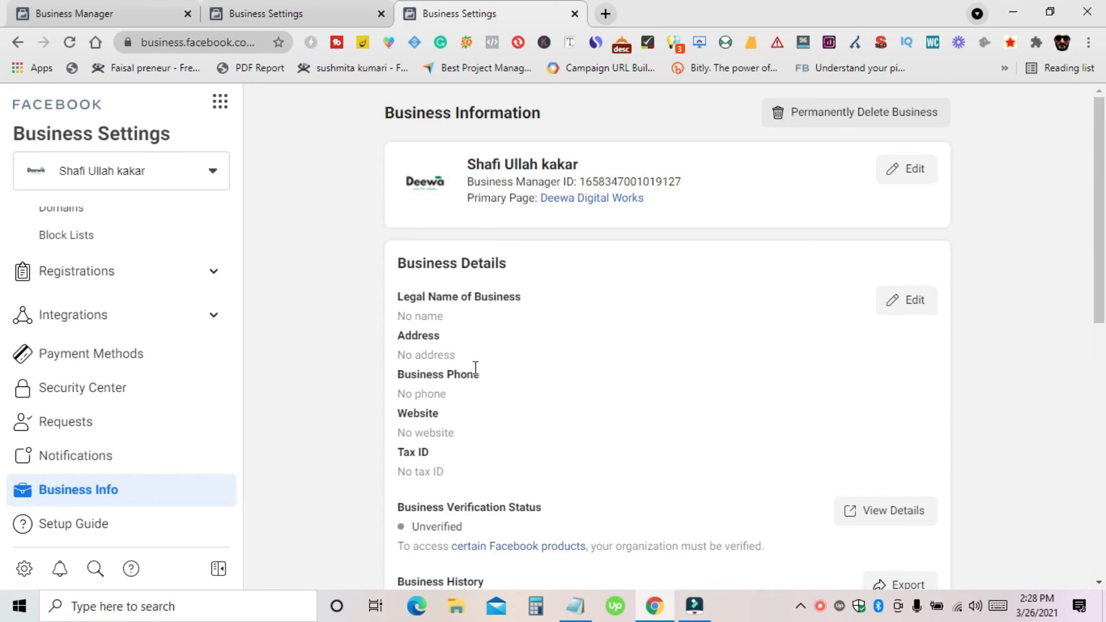
{"action": "scroll", "coordinate": [512, 398], "scroll_direction": "down", "scroll_amount": 1}
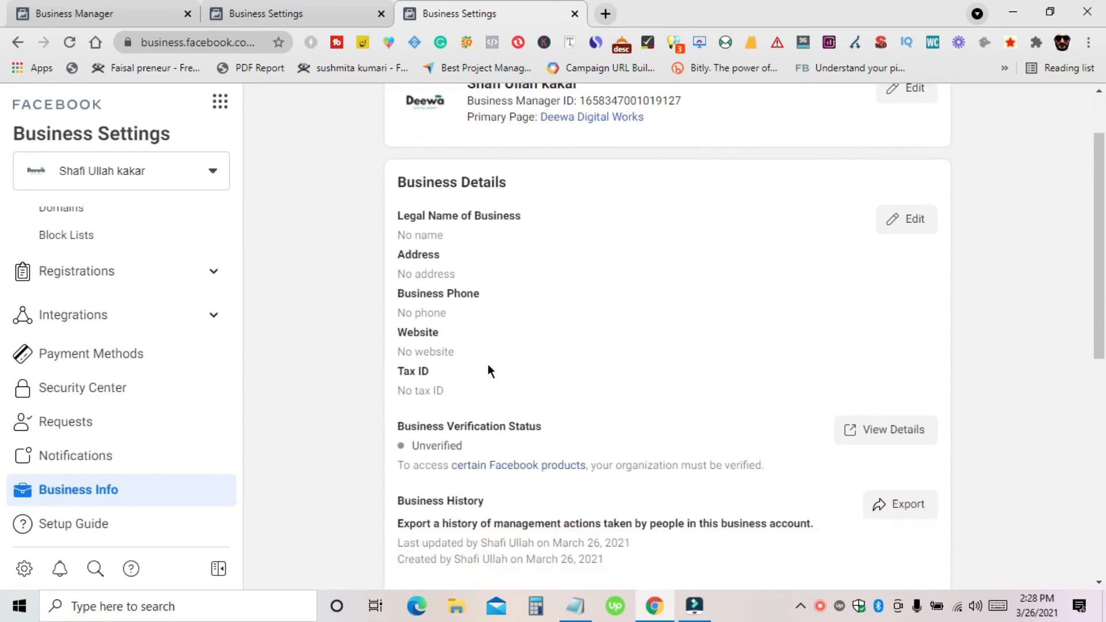
{"action": "scroll", "coordinate": [491, 397], "scroll_direction": "down", "scroll_amount": 2}
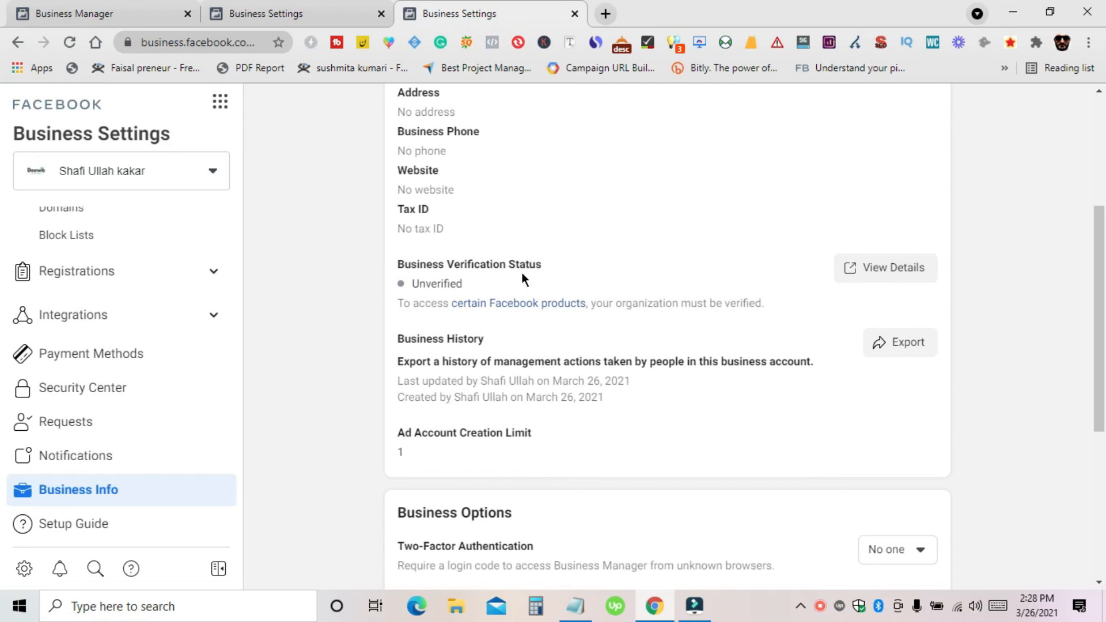
{"action": "scroll", "coordinate": [556, 295], "scroll_direction": "down", "scroll_amount": 1}
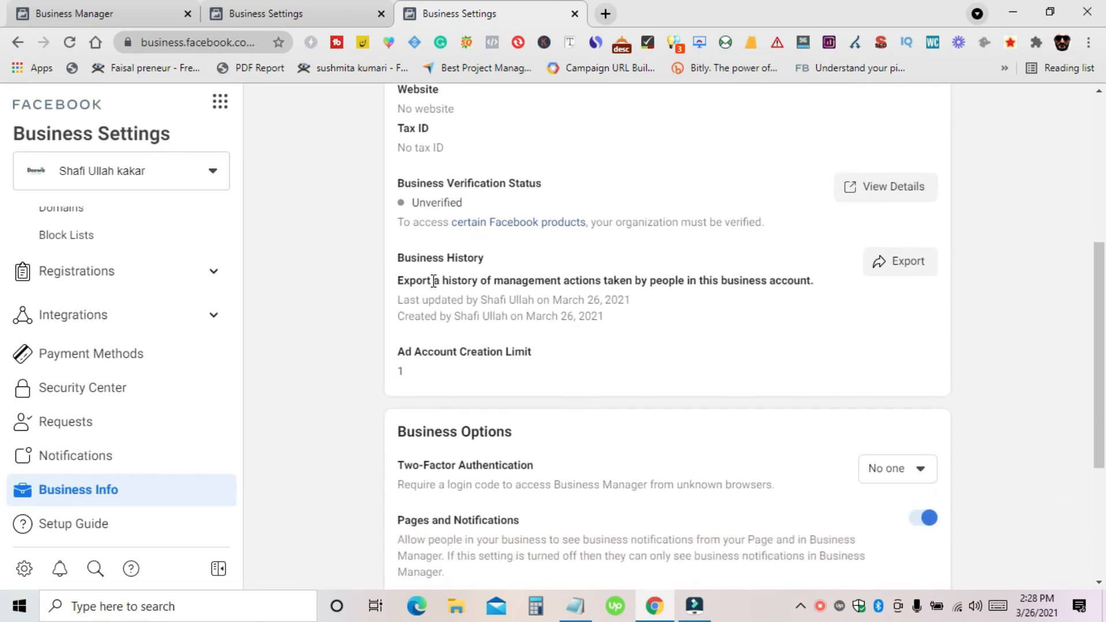
{"action": "scroll", "coordinate": [564, 338], "scroll_direction": "down", "scroll_amount": 2}
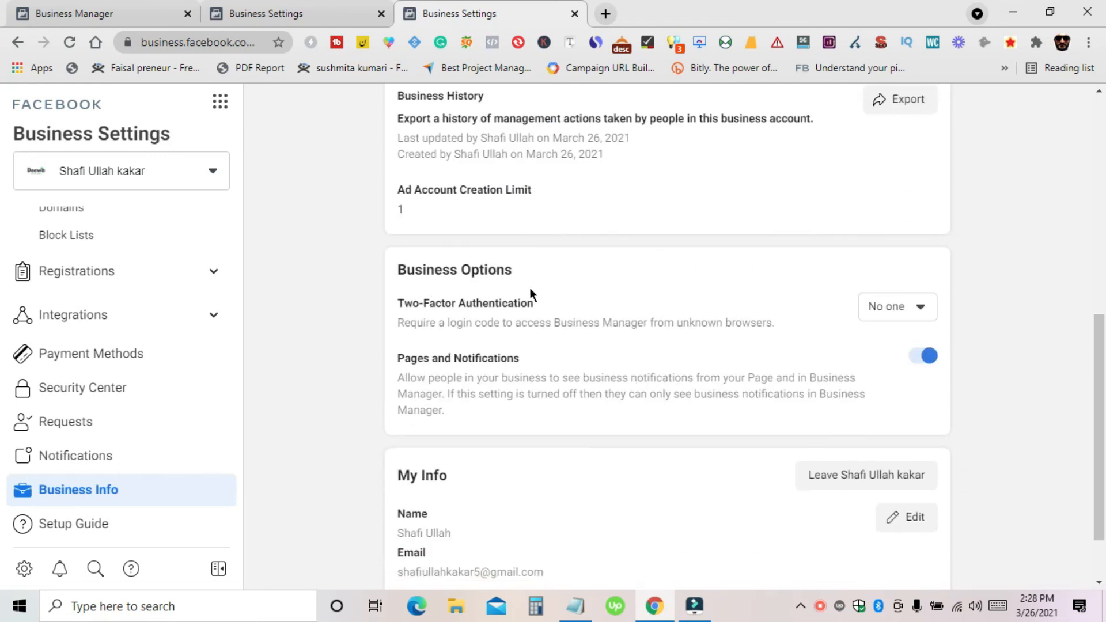
{"action": "scroll", "coordinate": [662, 335], "scroll_direction": "down", "scroll_amount": 1}
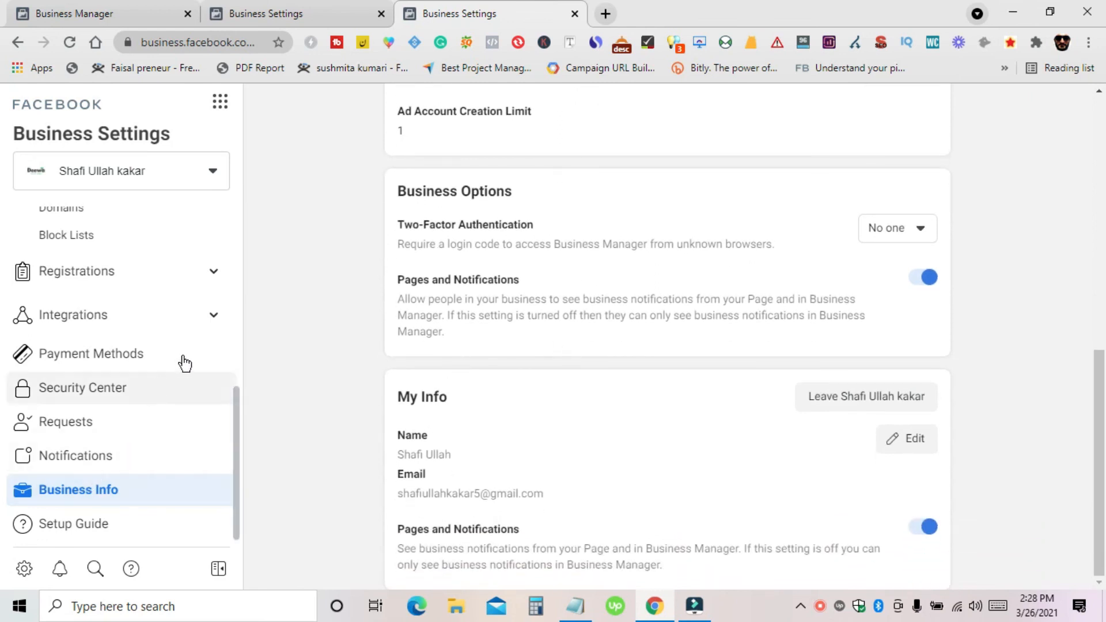
{"action": "scroll", "coordinate": [153, 375], "scroll_direction": "up", "scroll_amount": 4}
{"action": "scroll", "coordinate": [69, 325], "scroll_direction": "down", "scroll_amount": 1}
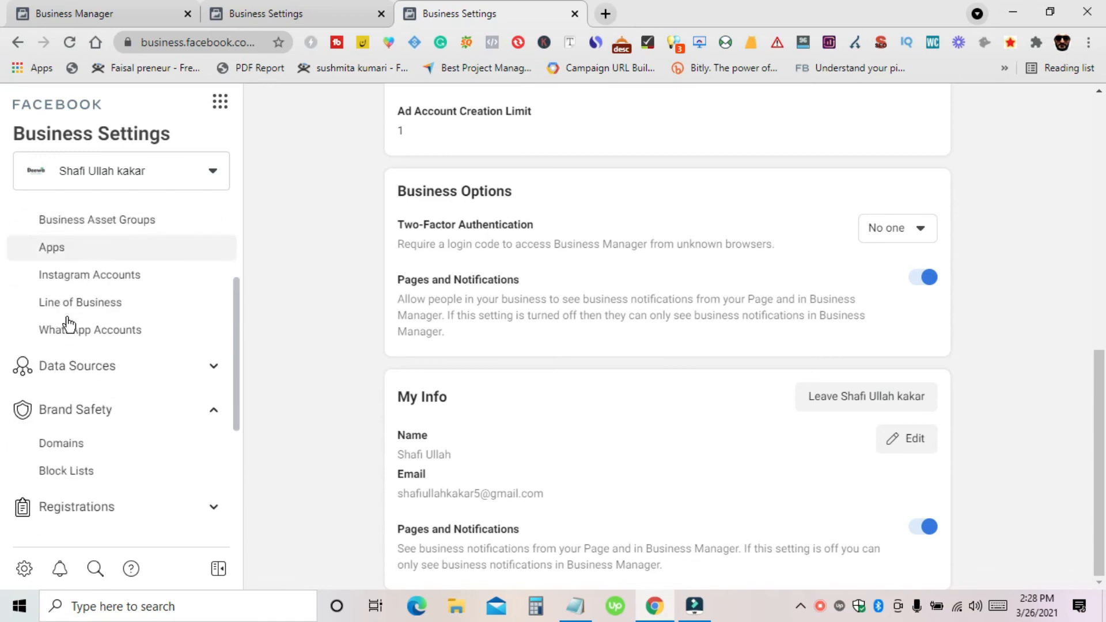
{"action": "scroll", "coordinate": [69, 325], "scroll_direction": "down", "scroll_amount": 4}
{"action": "left_click", "coordinate": [72, 526]}
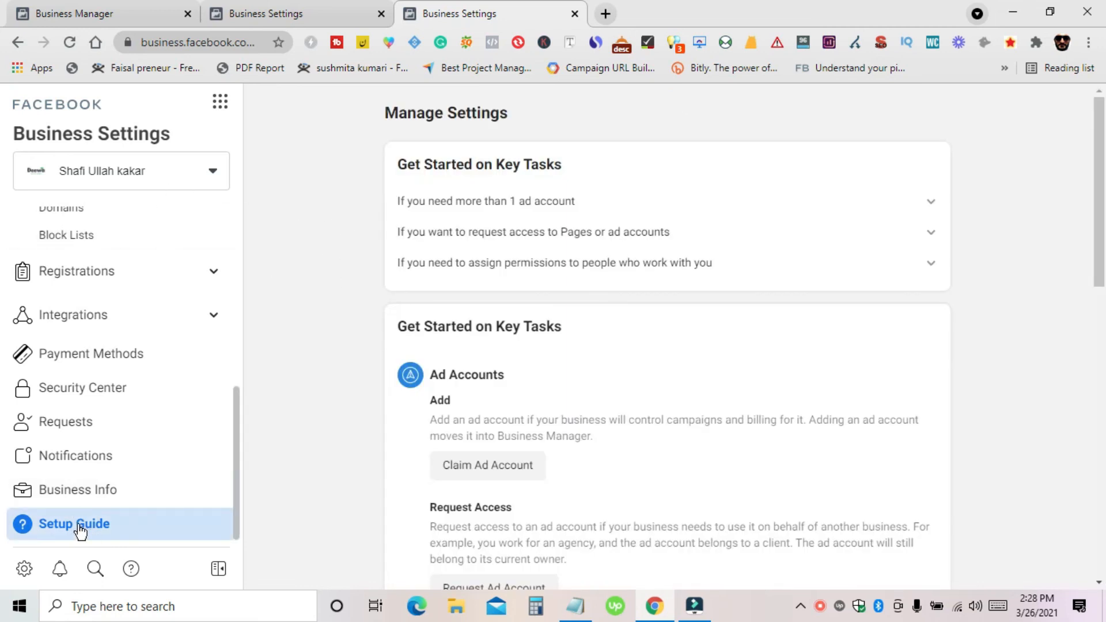
- Review the setup guide tasks and collapse the Users, Accounts and Brand Safety sidebar categories
{"action": "scroll", "coordinate": [505, 340], "scroll_direction": "down", "scroll_amount": 2}
{"action": "scroll", "coordinate": [505, 346], "scroll_direction": "down", "scroll_amount": 10}
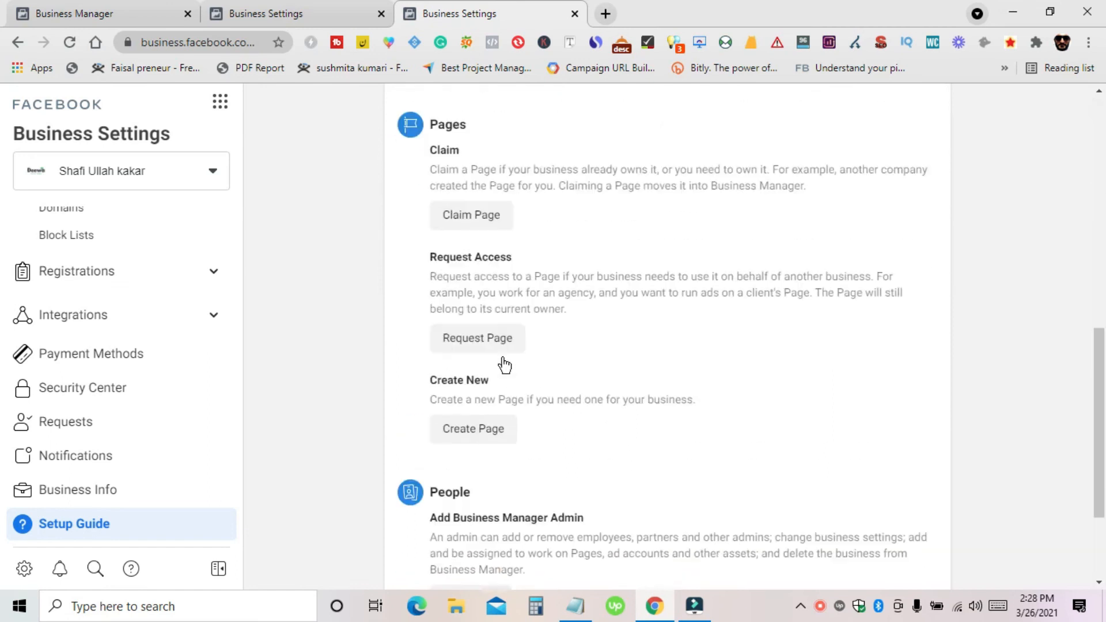
{"action": "scroll", "coordinate": [89, 452], "scroll_direction": "up", "scroll_amount": 6}
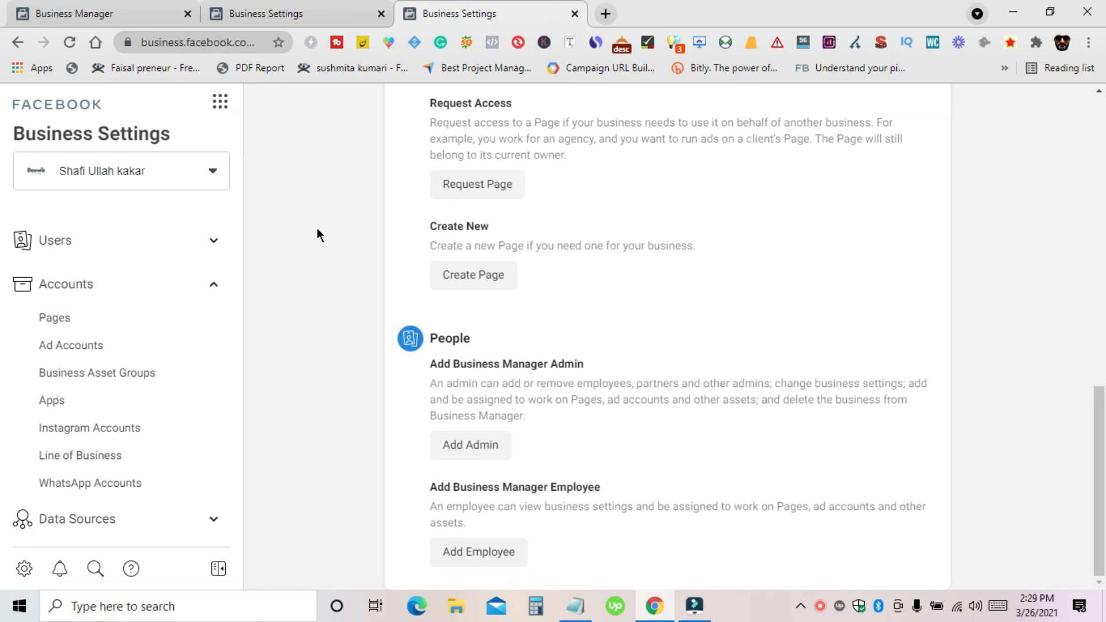
{"action": "left_click", "coordinate": [171, 241]}
{"action": "left_click", "coordinate": [168, 242]}
{"action": "left_click", "coordinate": [181, 290]}
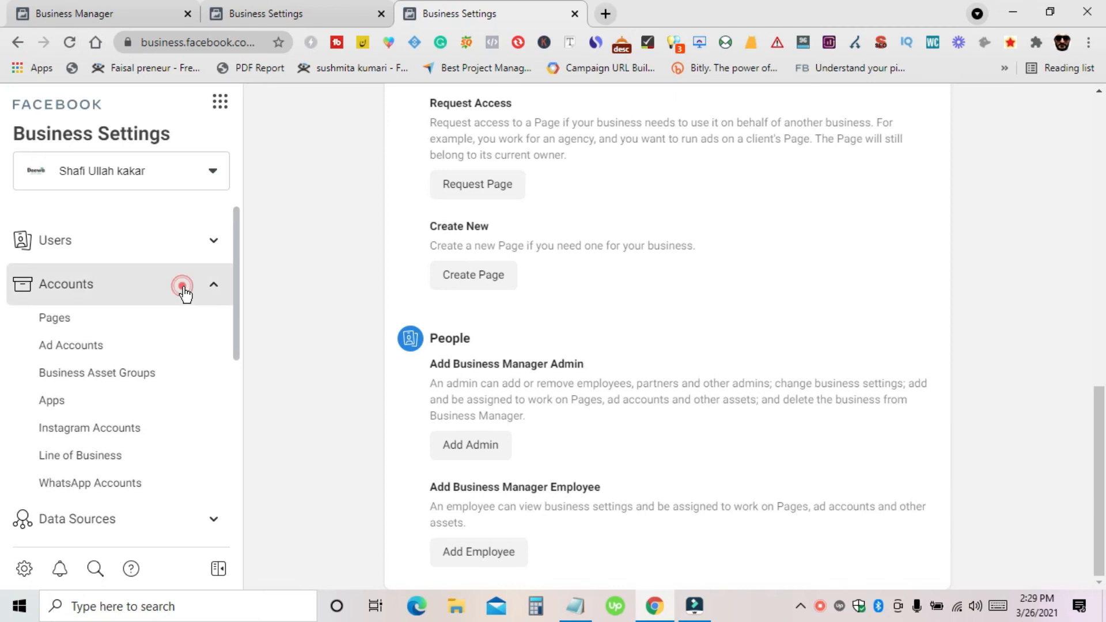
{"action": "left_click", "coordinate": [206, 374]}
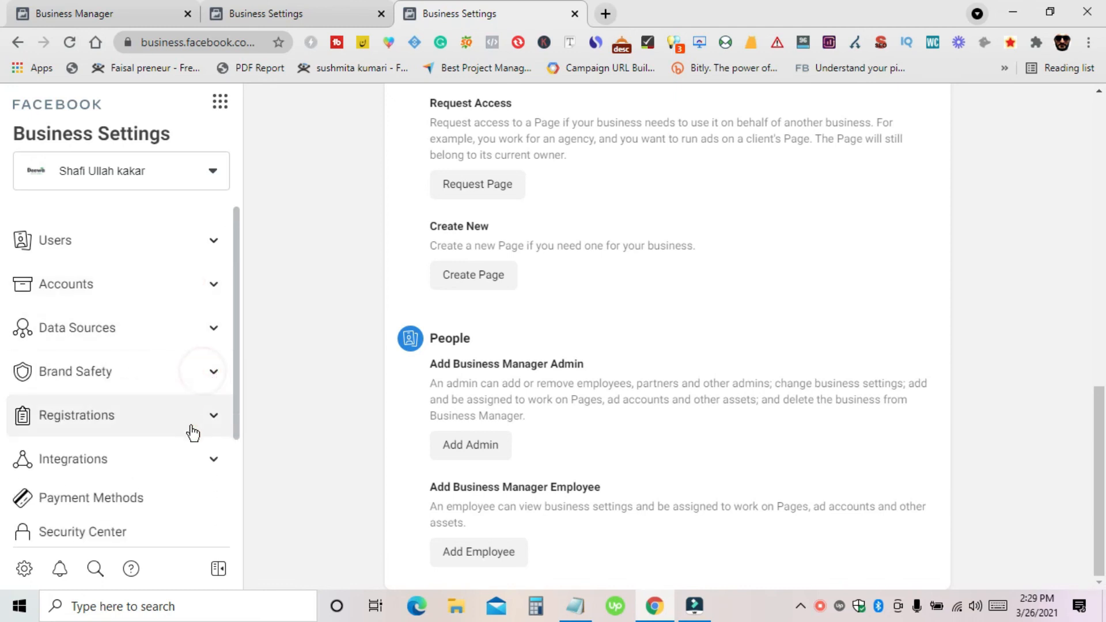
- Return to the top of the page and bring up the Business Tools menu
{"action": "scroll", "coordinate": [200, 424], "scroll_direction": "down", "scroll_amount": 3}
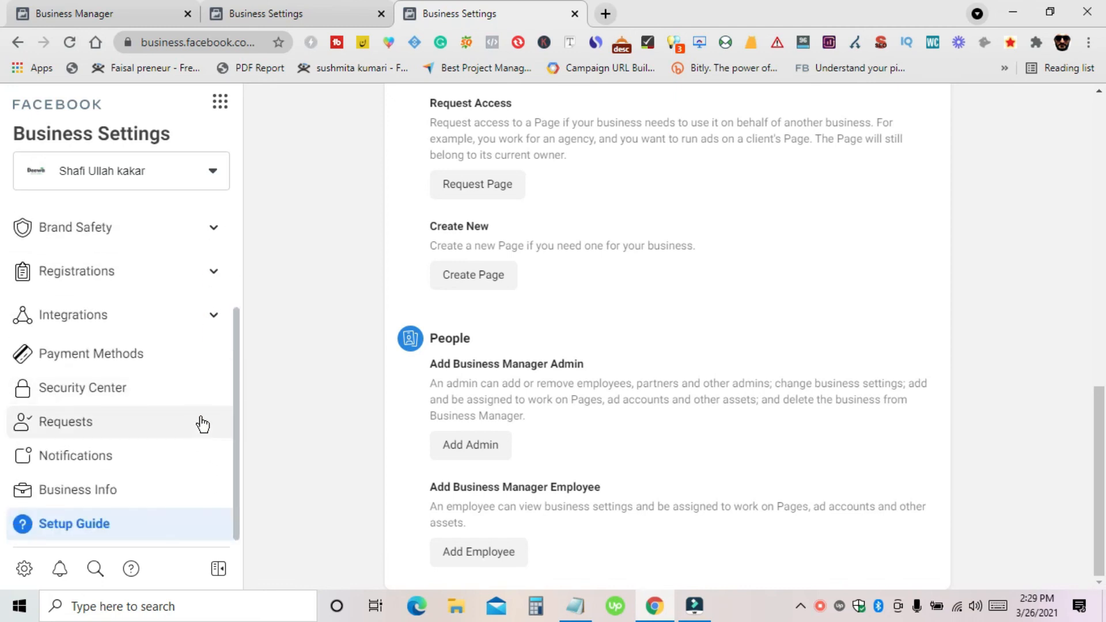
{"action": "scroll", "coordinate": [471, 379], "scroll_direction": "up", "scroll_amount": 3}
{"action": "scroll", "coordinate": [471, 379], "scroll_direction": "up", "scroll_amount": 3}
{"action": "scroll", "coordinate": [143, 249], "scroll_direction": "up", "scroll_amount": 3}
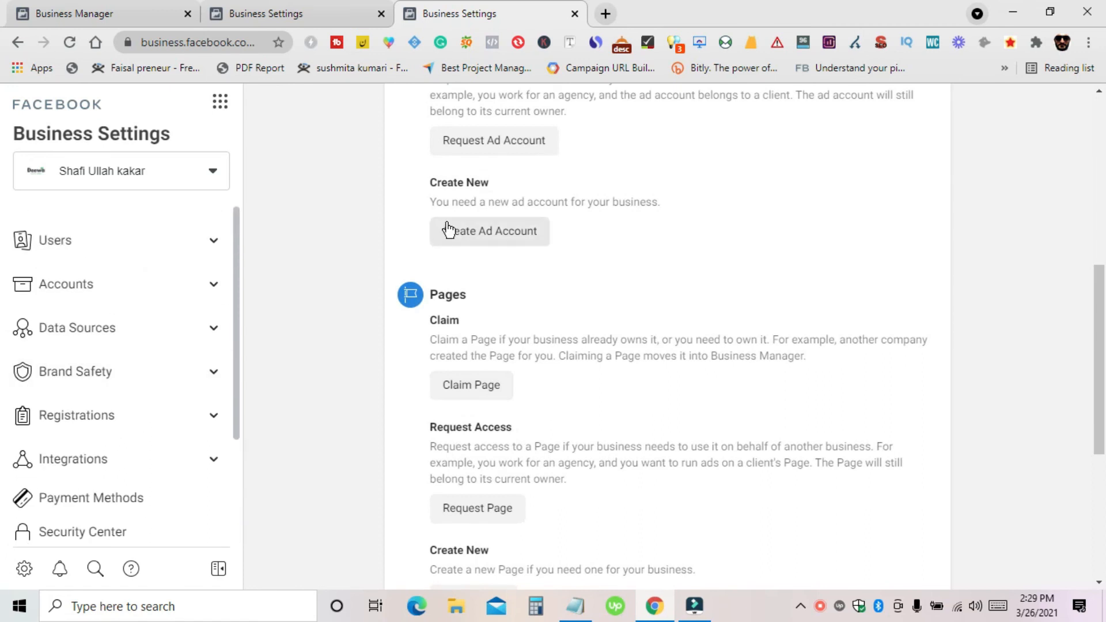
{"action": "scroll", "coordinate": [444, 229], "scroll_direction": "up", "scroll_amount": 5}
{"action": "scroll", "coordinate": [242, 290], "scroll_direction": "up", "scroll_amount": 2}
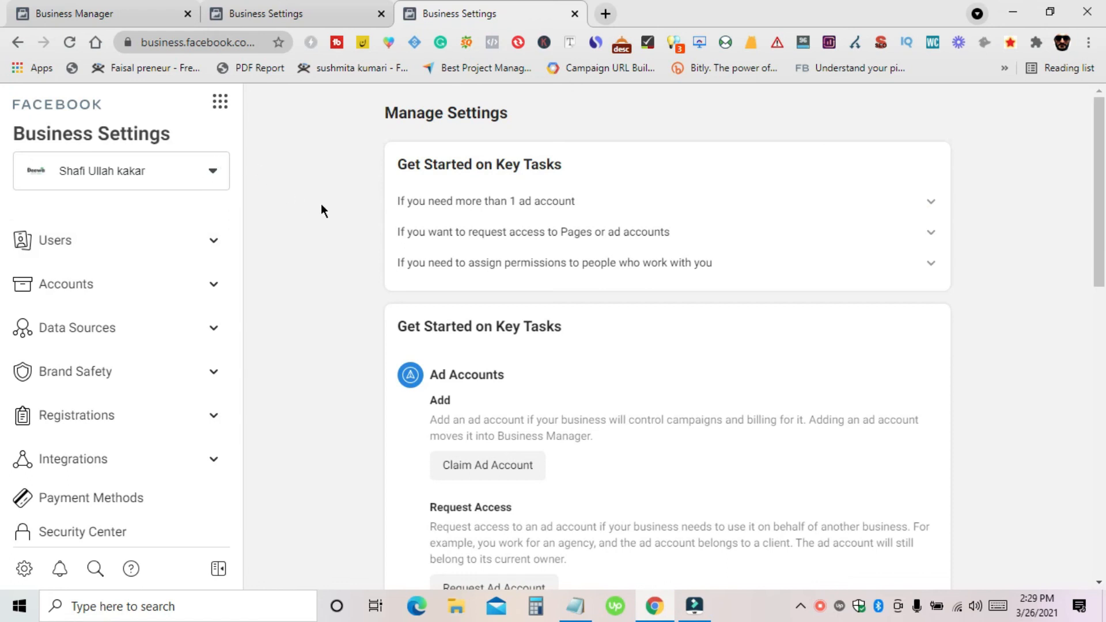
{"action": "left_click", "coordinate": [222, 103]}
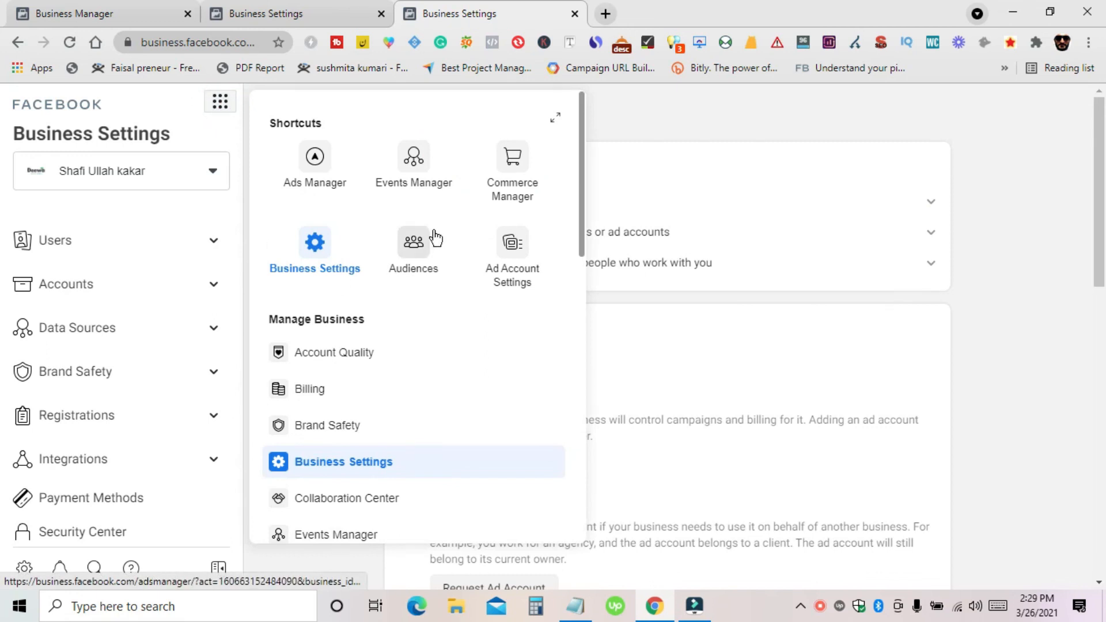
- Browse the Business Tools menu down to Manage Business tools like Account Quality, Billing and Business Settings
{"action": "scroll", "coordinate": [385, 254], "scroll_direction": "down", "scroll_amount": 3}
{"action": "scroll", "coordinate": [348, 386], "scroll_direction": "down", "scroll_amount": 5}
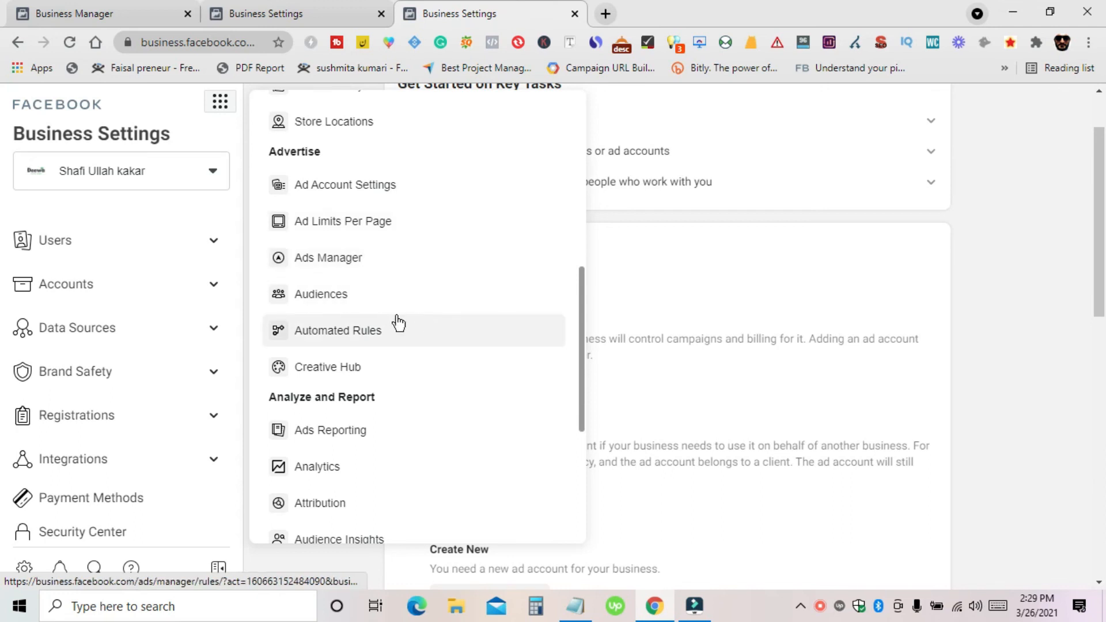
{"action": "scroll", "coordinate": [403, 366], "scroll_direction": "down", "scroll_amount": 3}
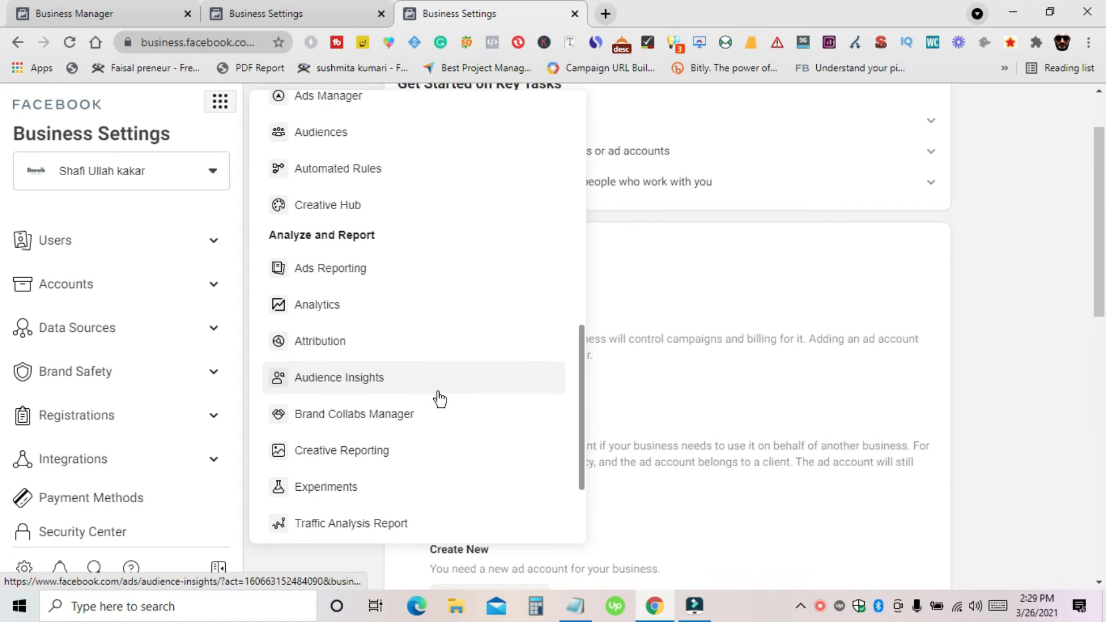
{"action": "scroll", "coordinate": [395, 452], "scroll_direction": "down", "scroll_amount": 3}
{"action": "scroll", "coordinate": [488, 396], "scroll_direction": "up", "scroll_amount": 8}
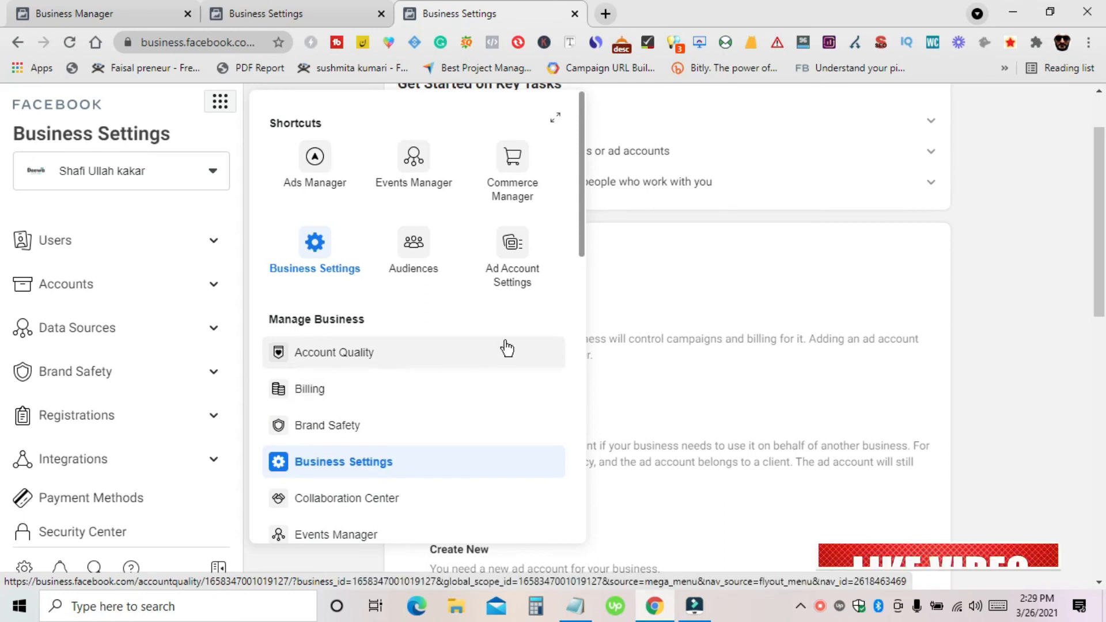
- Dismiss the Business Tools menu and go back to the top of the Get Started on Key Tasks page
{"action": "left_click", "coordinate": [627, 310]}
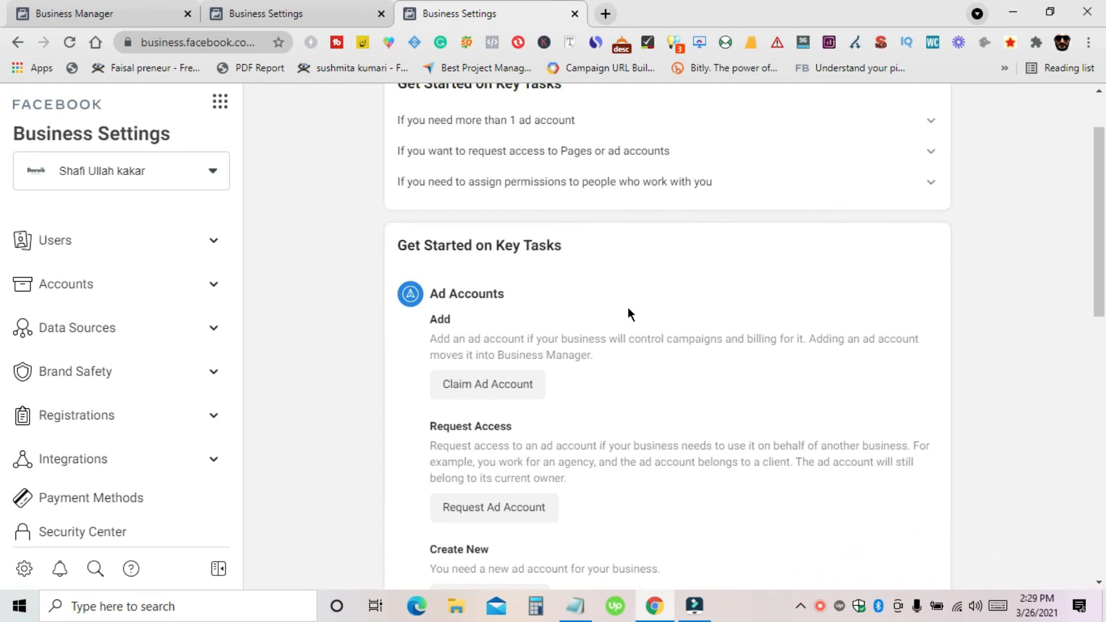
{"action": "scroll", "coordinate": [628, 309], "scroll_direction": "up", "scroll_amount": 1}
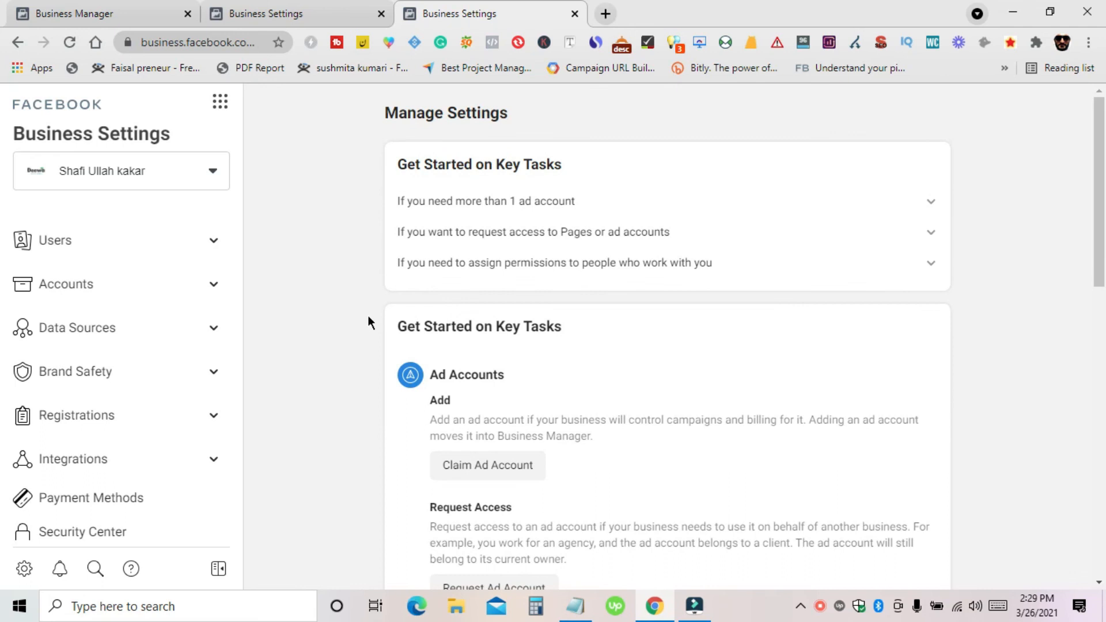